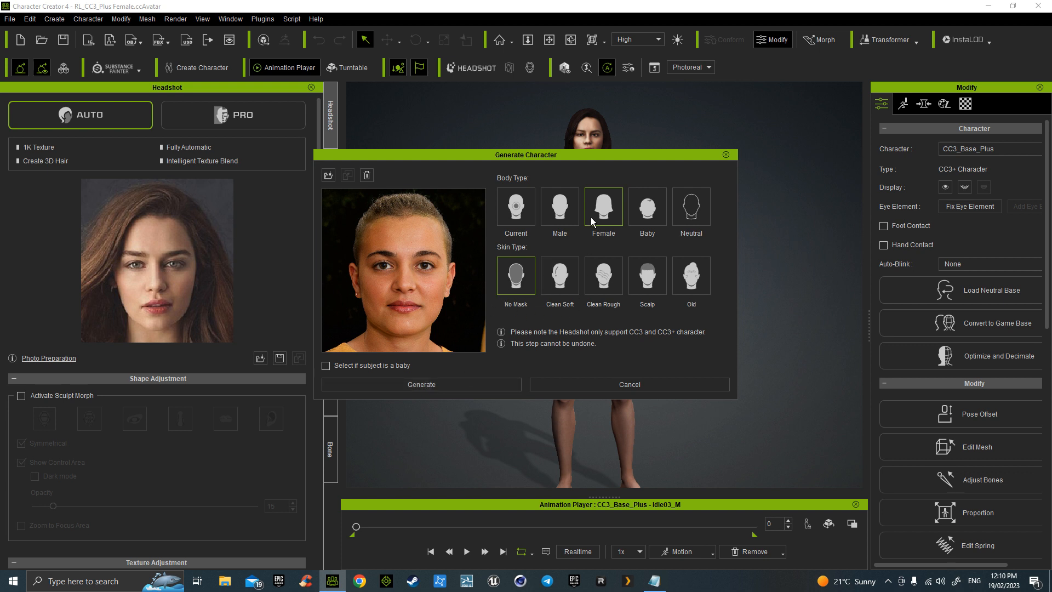
# Generate the Headshot character from the loaded face photo with the Female body type and No Mask skin type
pyautogui.click(437, 386)
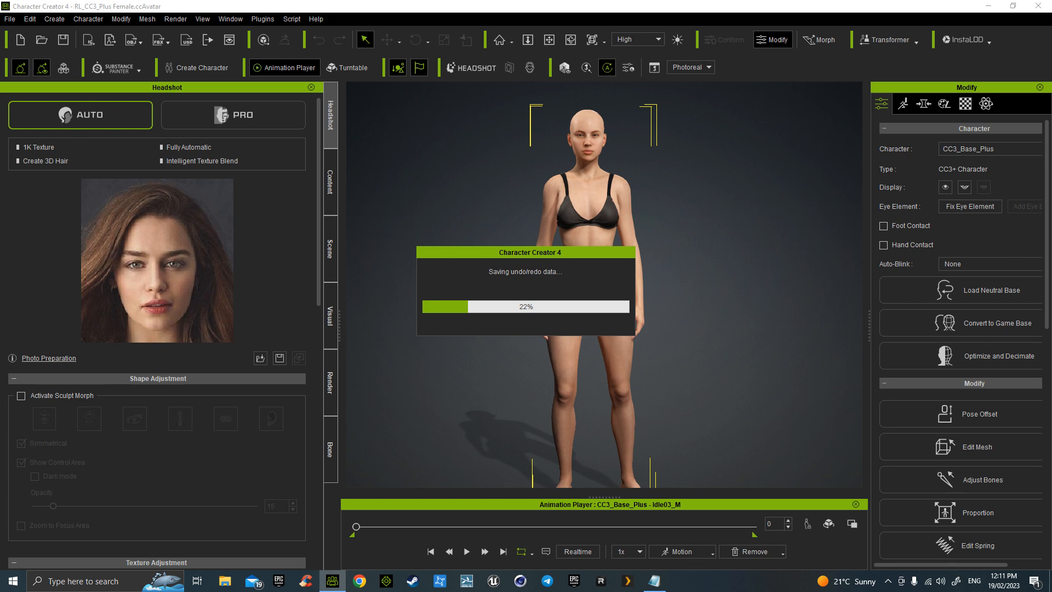
pyautogui.moveTo(216, 137); pyautogui.dragTo(319, 117)
pyautogui.press('Return')
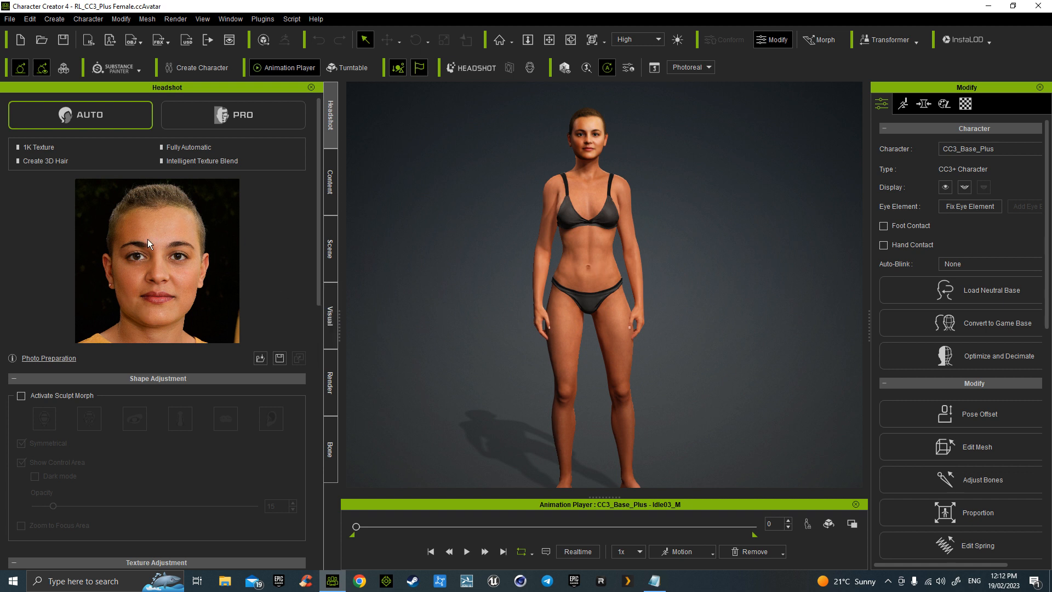
# Open the Normal folder of the Overall skin presets in the content library
pyautogui.scroll(3, 586, 299)
pyautogui.moveTo(564, 254); pyautogui.dragTo(621, 348, button='middle')
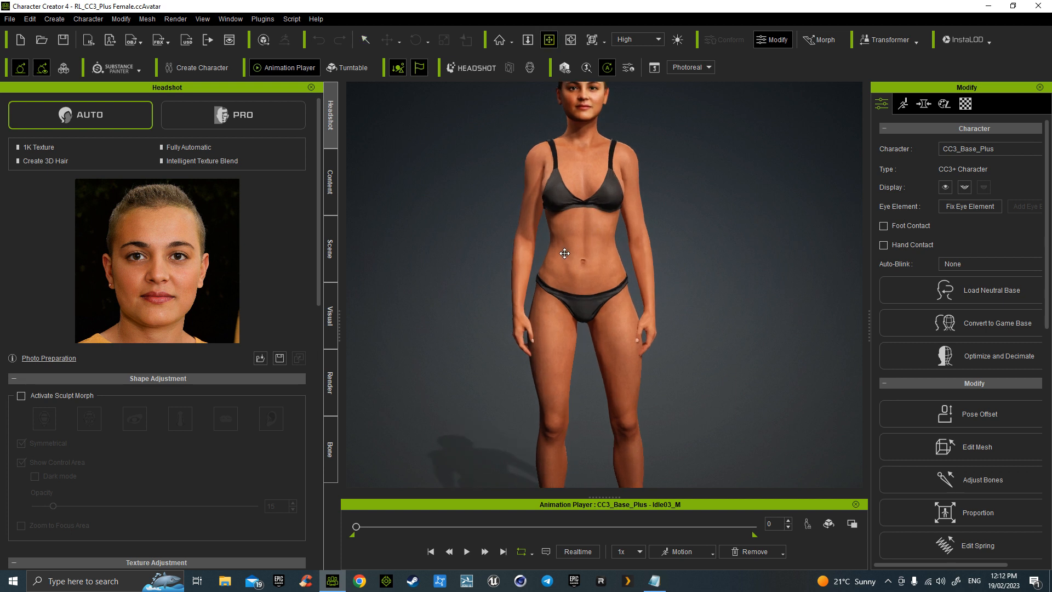
pyautogui.scroll(4, 578, 294)
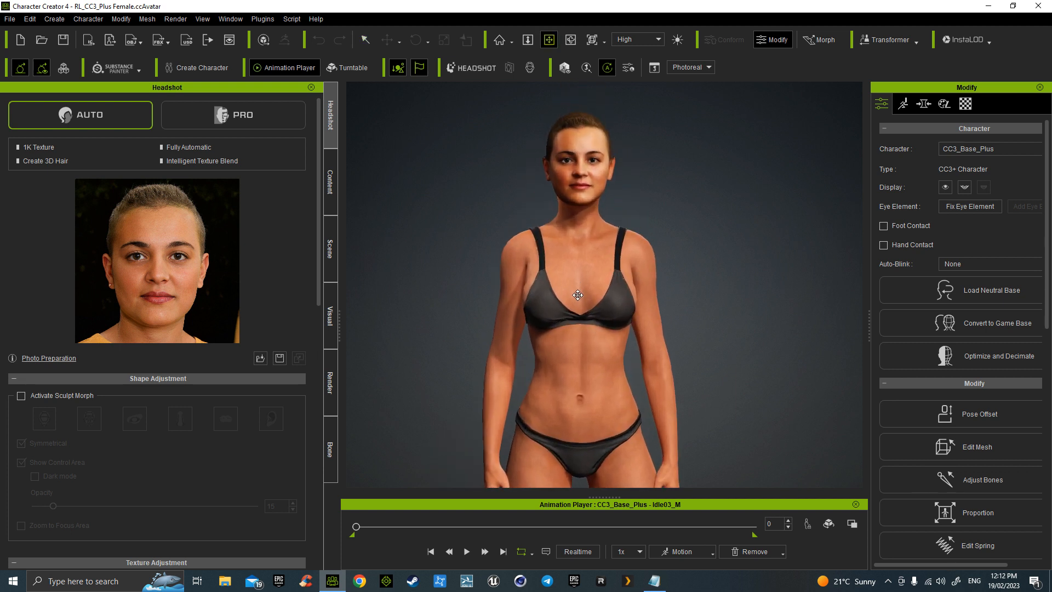
pyautogui.moveTo(578, 295); pyautogui.dragTo(599, 379, button='middle')
pyautogui.scroll(4, 587, 313)
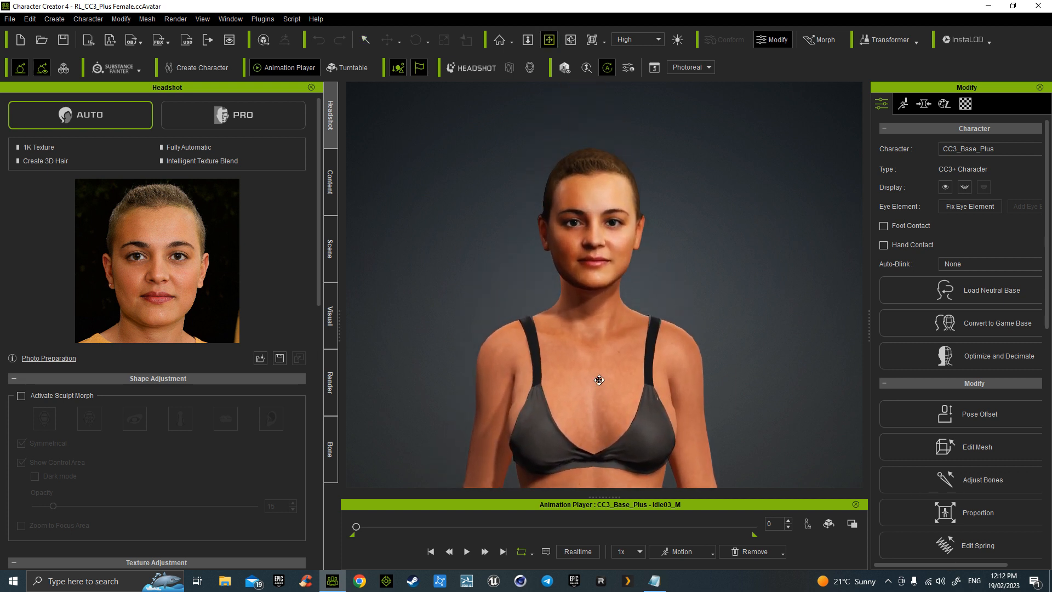
pyautogui.scroll(-2, 599, 380)
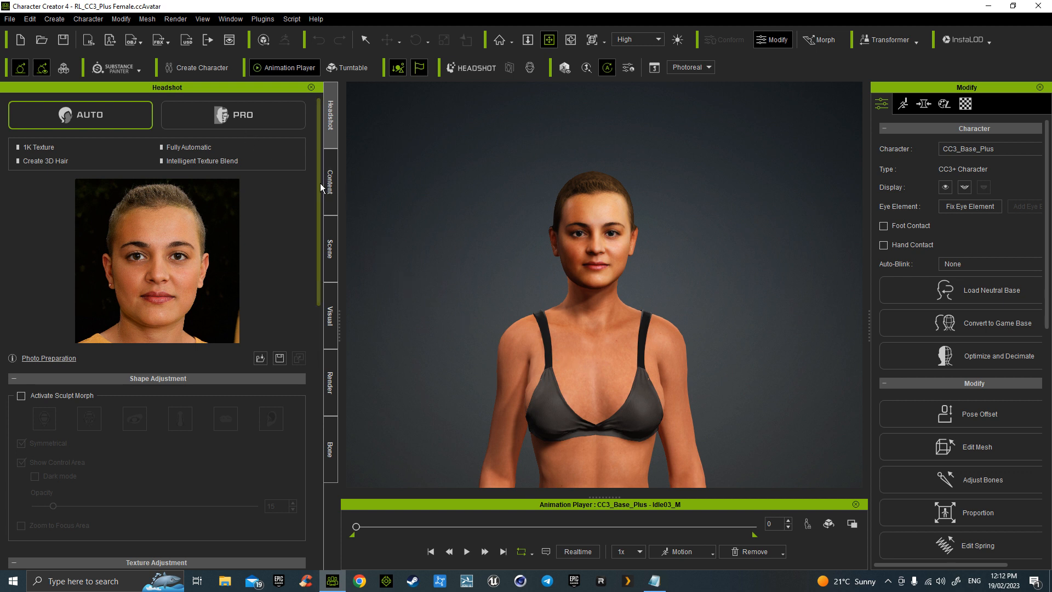
pyautogui.click(330, 182)
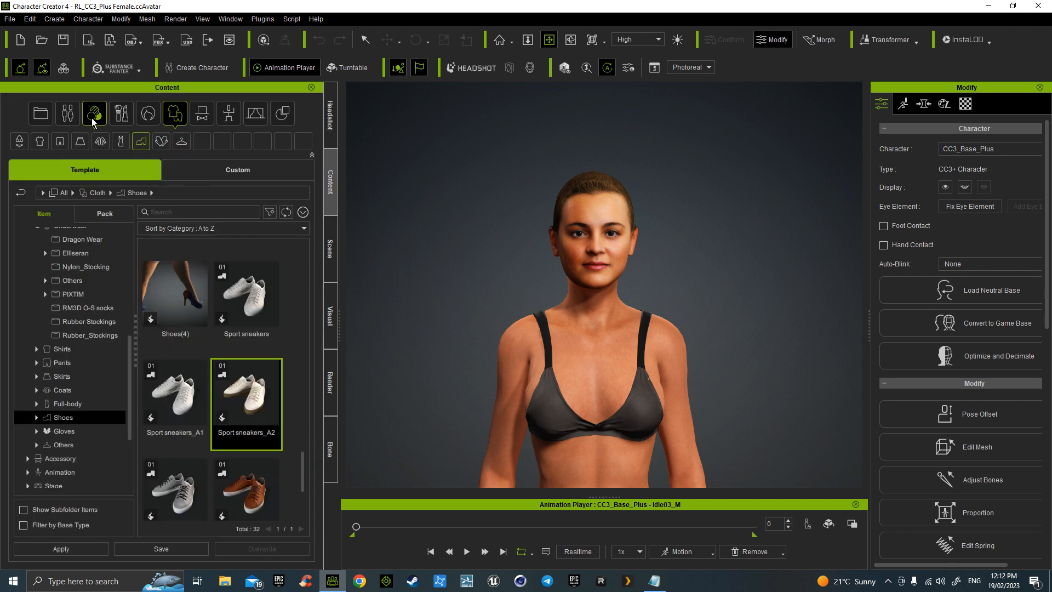
pyautogui.click(71, 114)
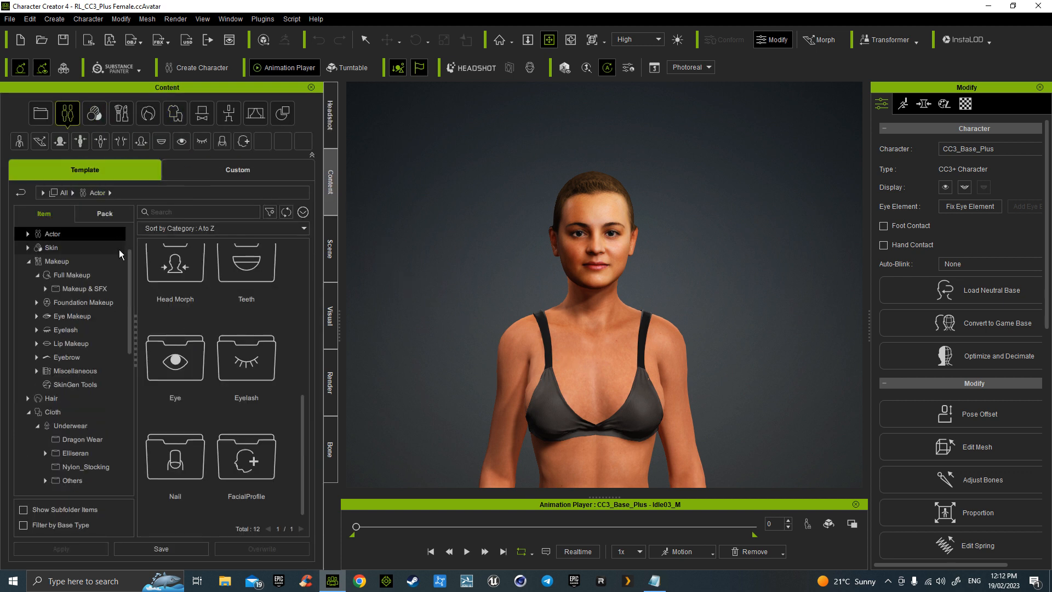
pyautogui.click(57, 247)
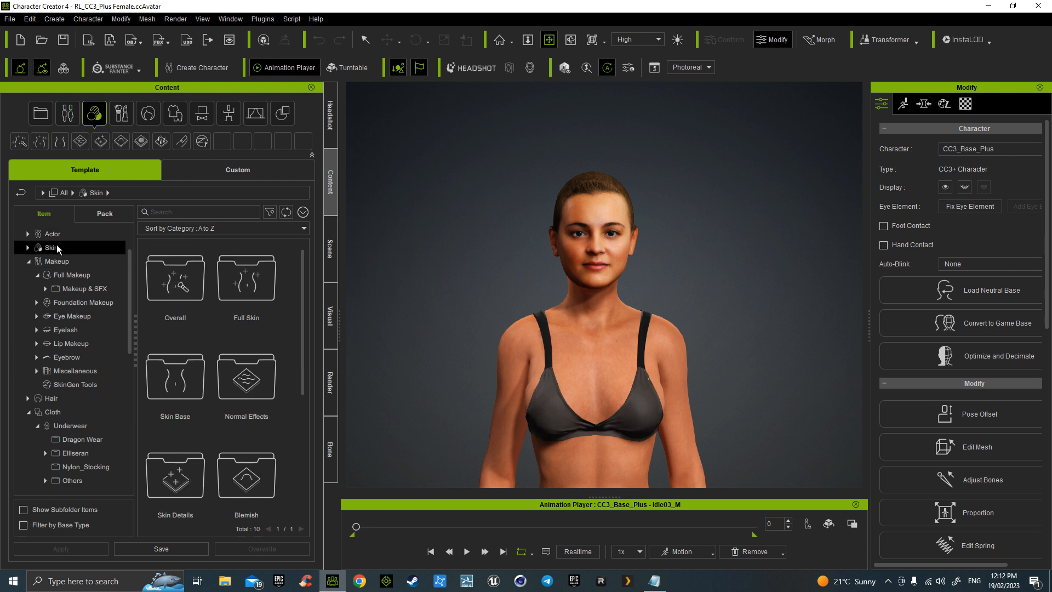
pyautogui.click(190, 286)
pyautogui.doubleClick(190, 286)
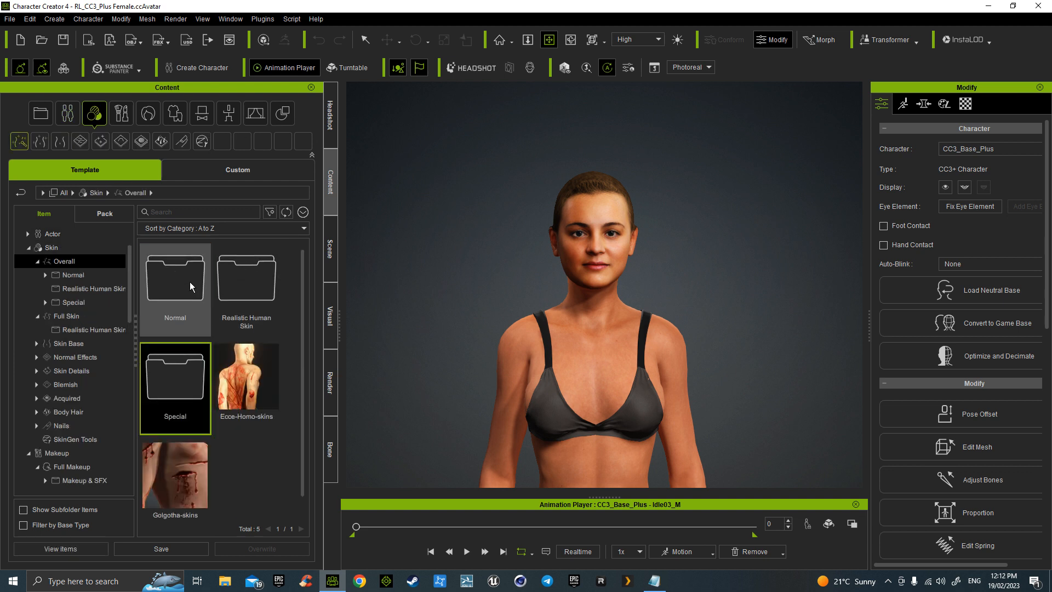
pyautogui.doubleClick(189, 282)
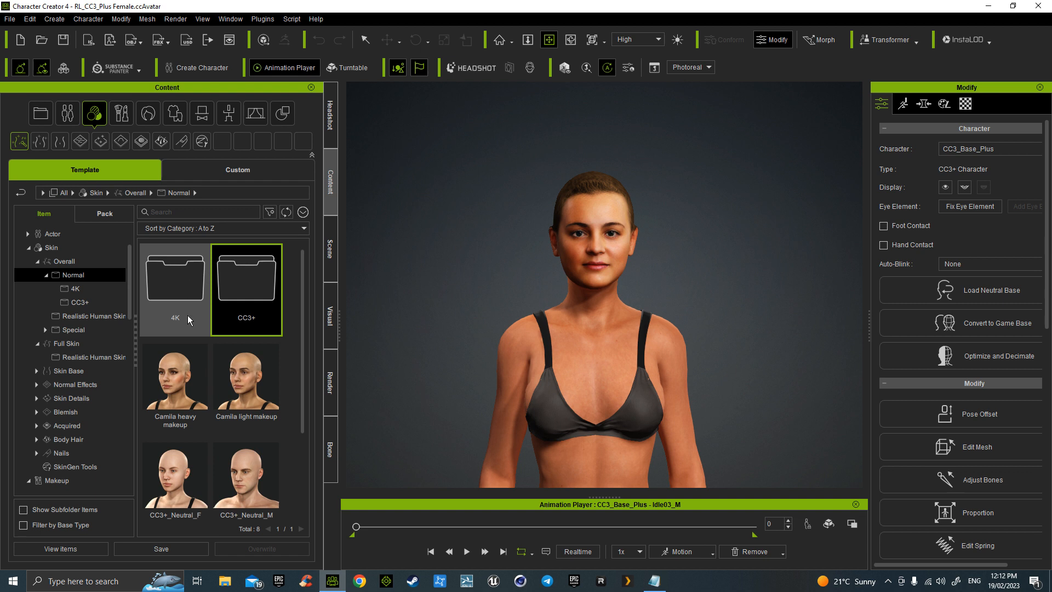
# Apply the Camila heavy makeup_4K skin from the 4K folder to the character
pyautogui.scroll(-1, 184, 352)
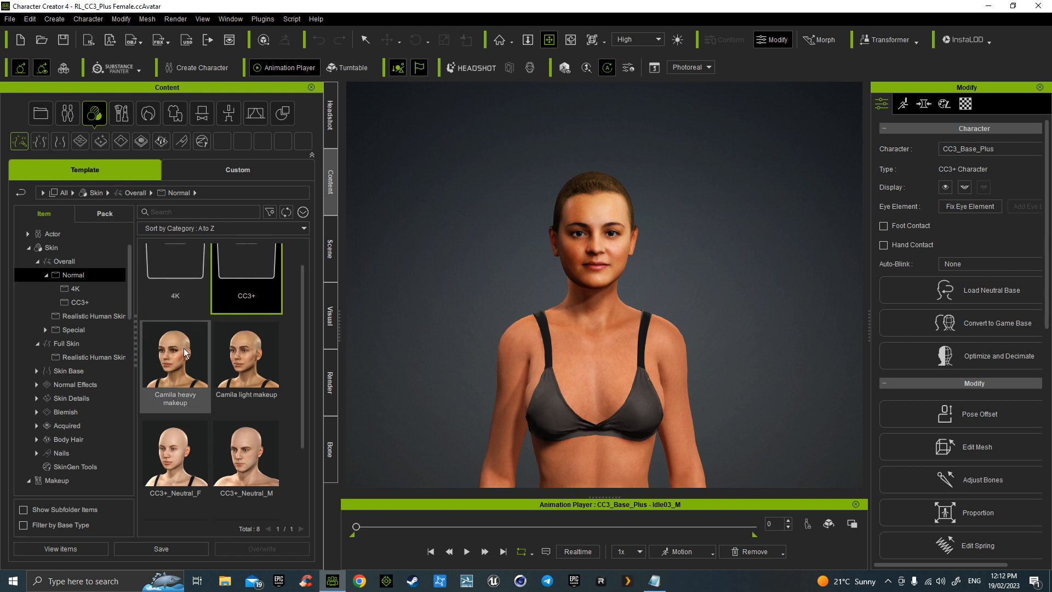
pyautogui.click(90, 290)
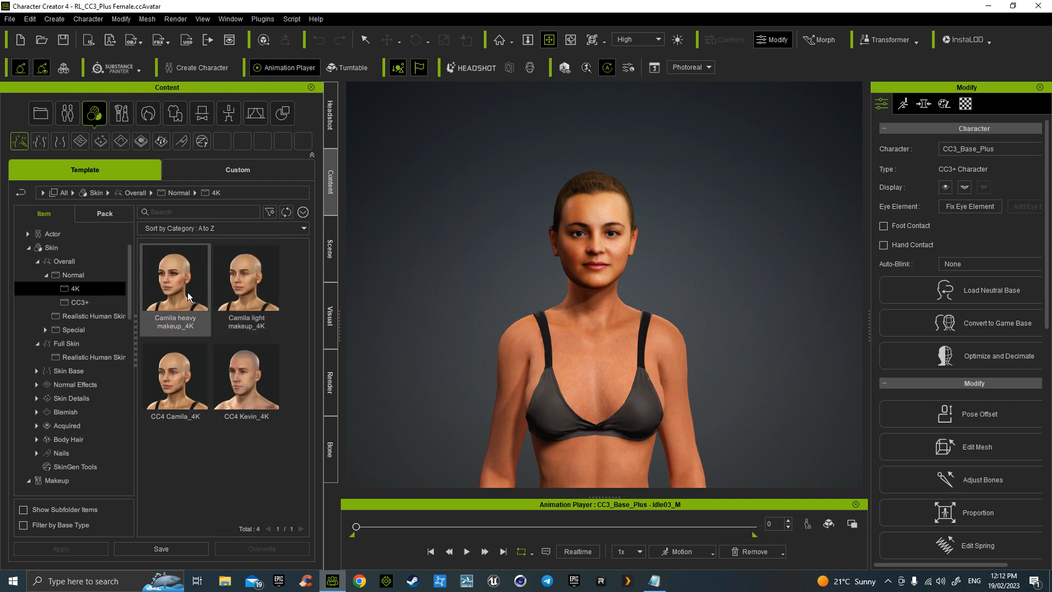
pyautogui.doubleClick(180, 291)
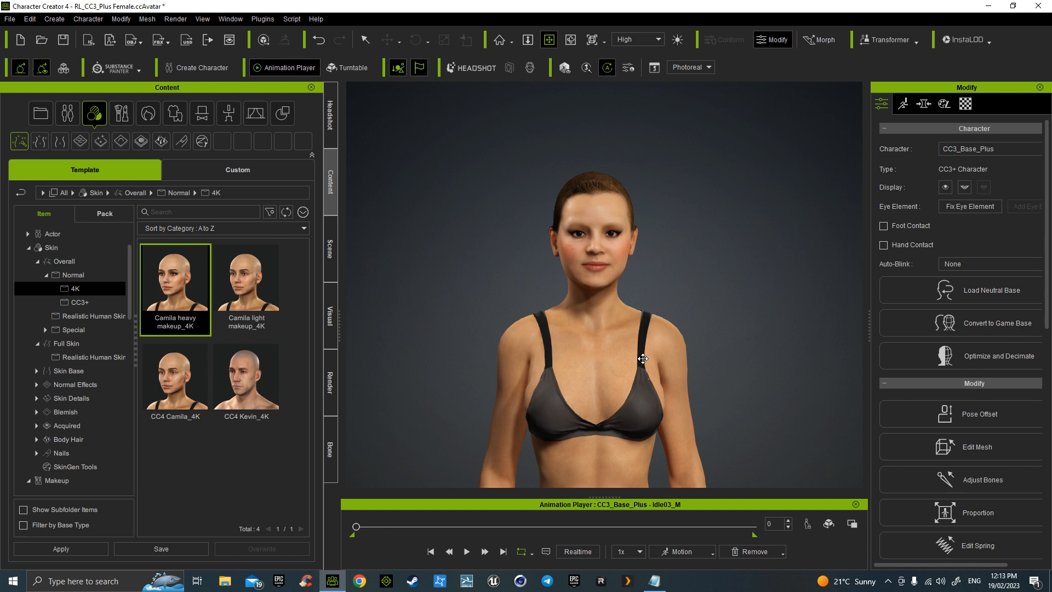
pyautogui.moveTo(643, 359); pyautogui.dragTo(593, 342, button='right')
pyautogui.moveTo(592, 341); pyautogui.dragTo(590, 329)
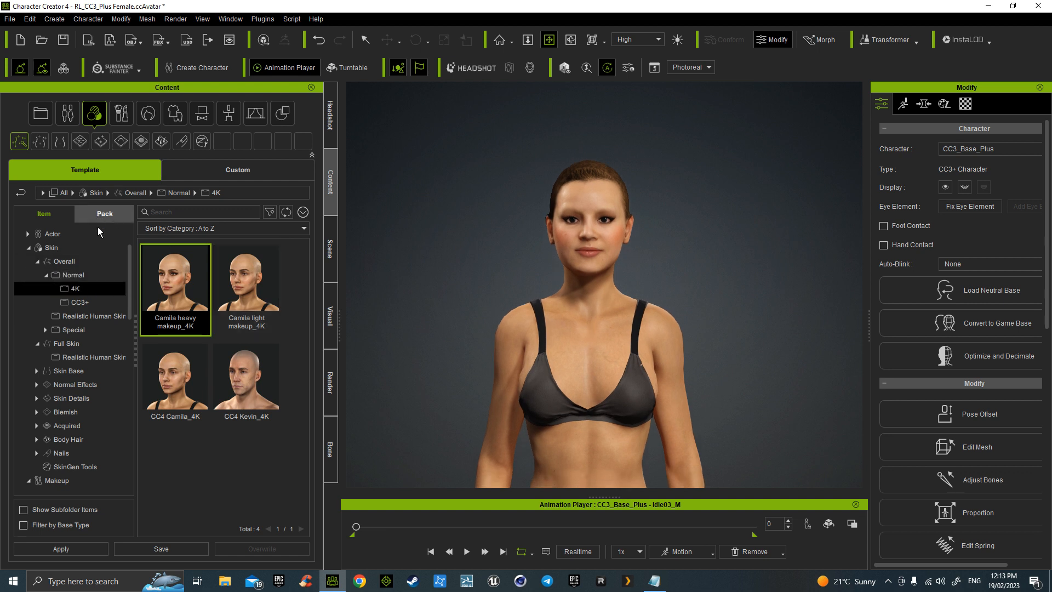
# Apply the Female Athletic overall skin from Realistic Human Skin, including material settings and textures, shader textures and shader parameters
pyautogui.click(71, 320)
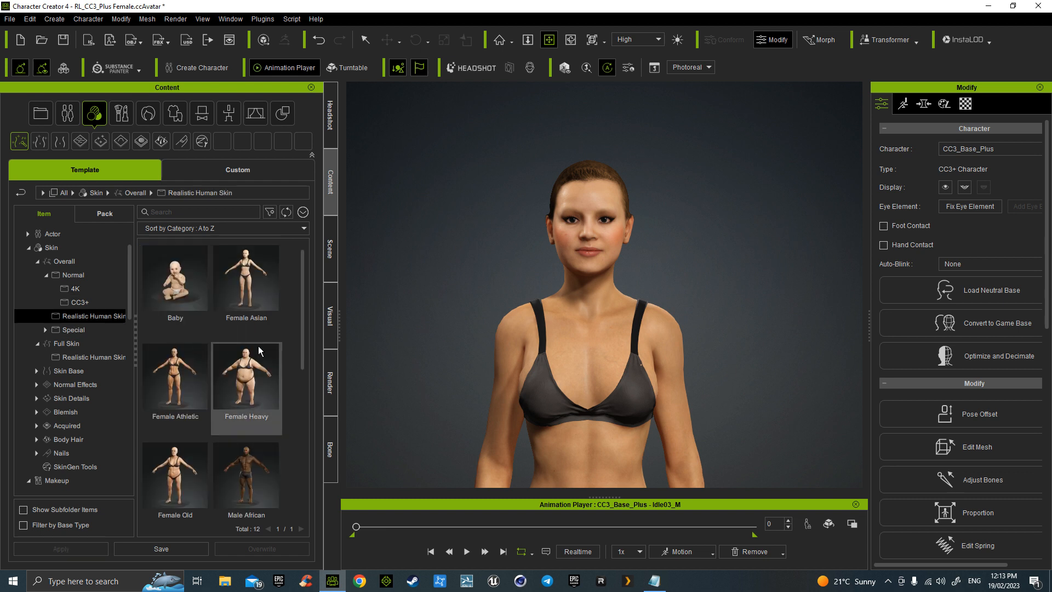
pyautogui.click(178, 378)
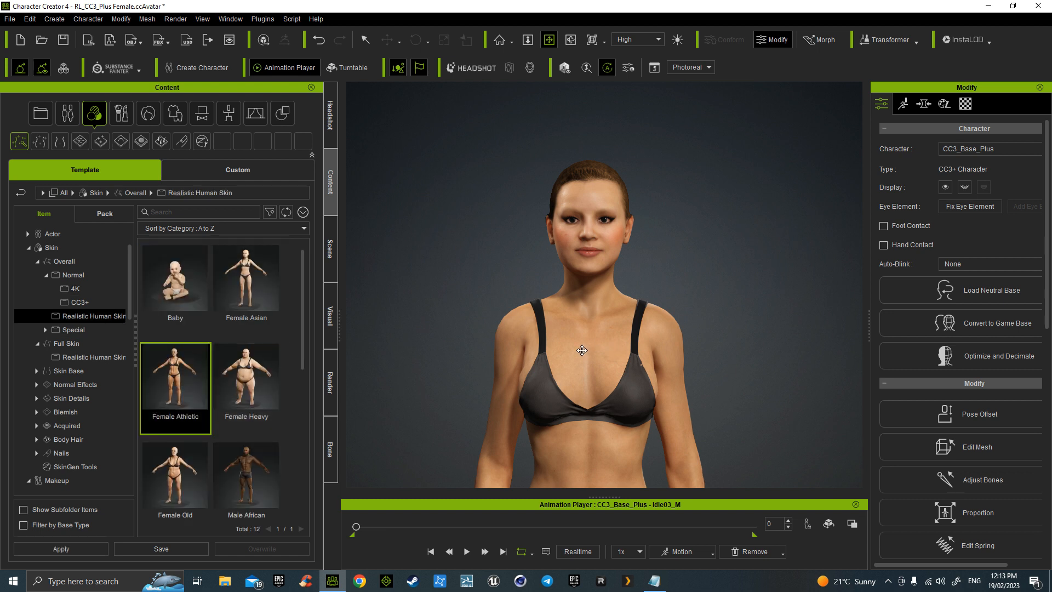
pyautogui.doubleClick(178, 396)
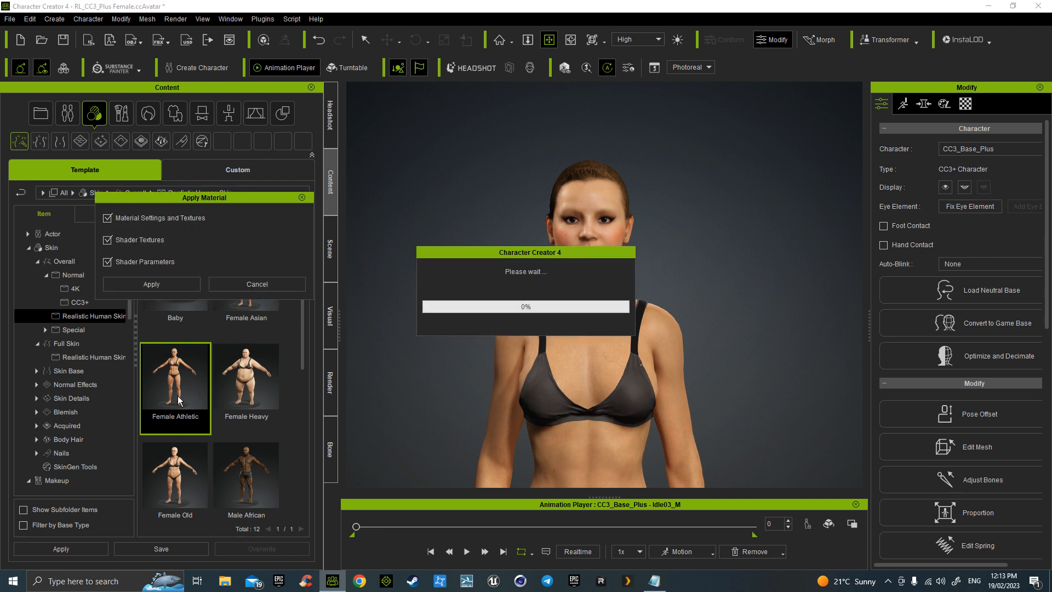
pyautogui.click(157, 284)
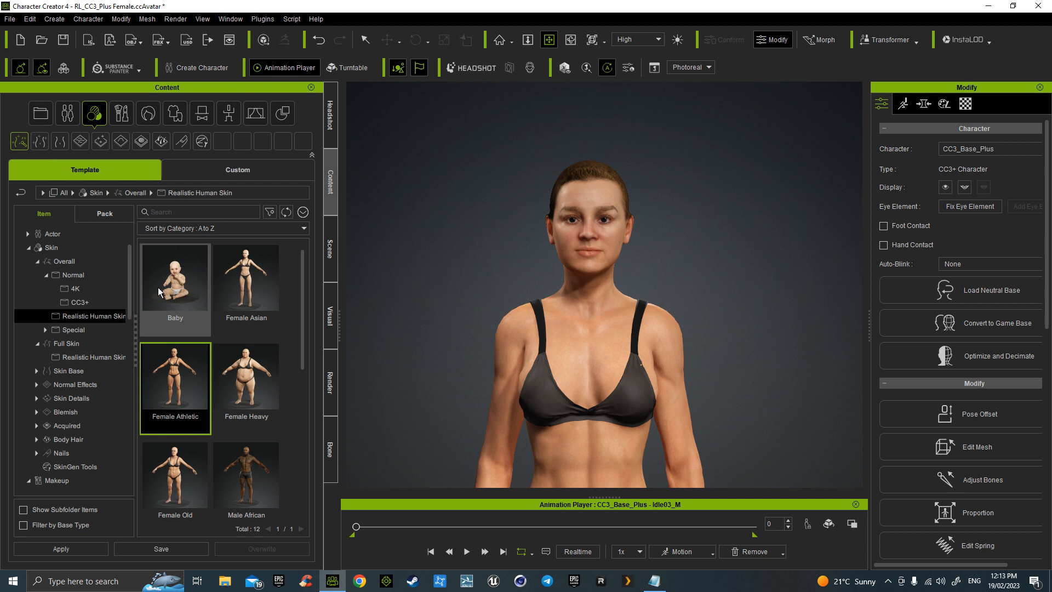
# Examine the new skin on the character's face and upper body from several angles
pyautogui.moveTo(690, 376); pyautogui.dragTo(631, 396, button='right')
pyautogui.moveTo(599, 391); pyautogui.dragTo(606, 261, button='middle')
pyautogui.moveTo(614, 307); pyautogui.dragTo(638, 314, button='right')
pyautogui.moveTo(616, 257); pyautogui.dragTo(628, 397, button='middle')
pyautogui.moveTo(641, 358); pyautogui.dragTo(729, 357, button='right')
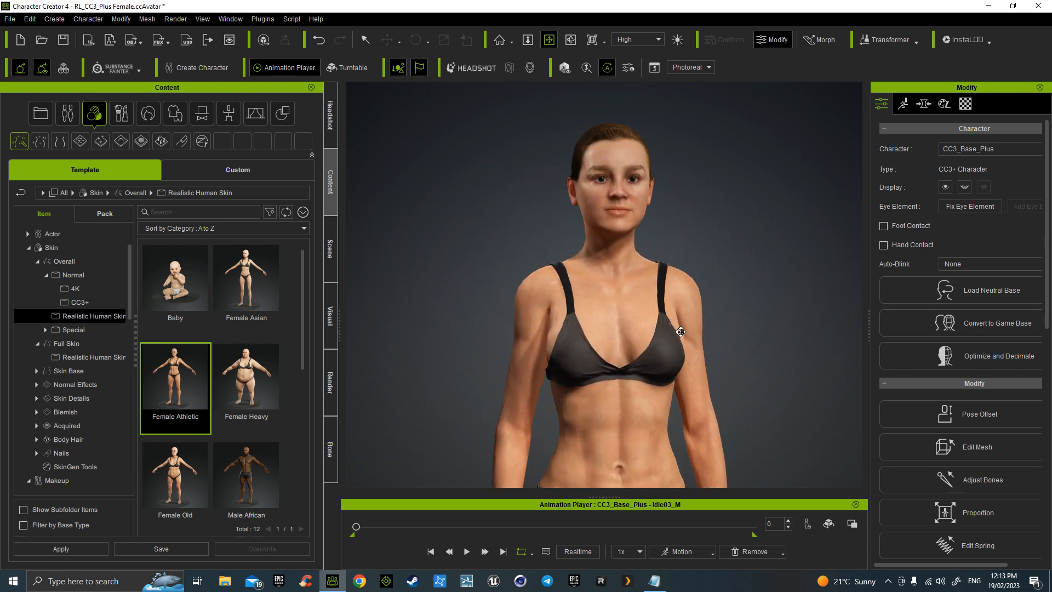
pyautogui.scroll(3, 658, 323)
pyautogui.moveTo(604, 295); pyautogui.dragTo(702, 316, button='right')
pyautogui.moveTo(660, 302); pyautogui.dragTo(668, 360, button='middle')
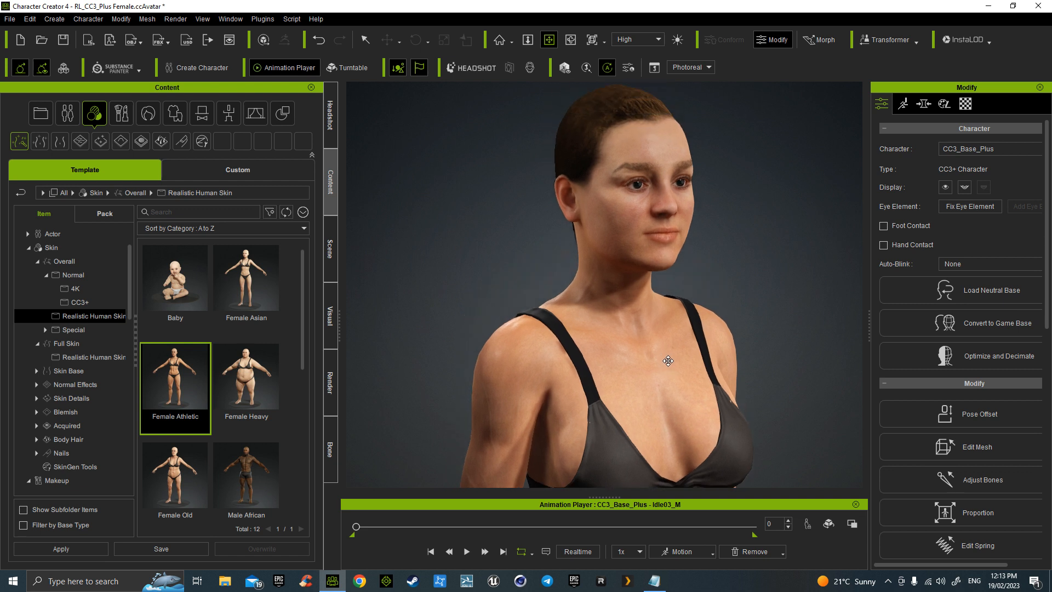
pyautogui.moveTo(668, 361); pyautogui.dragTo(576, 321, button='right')
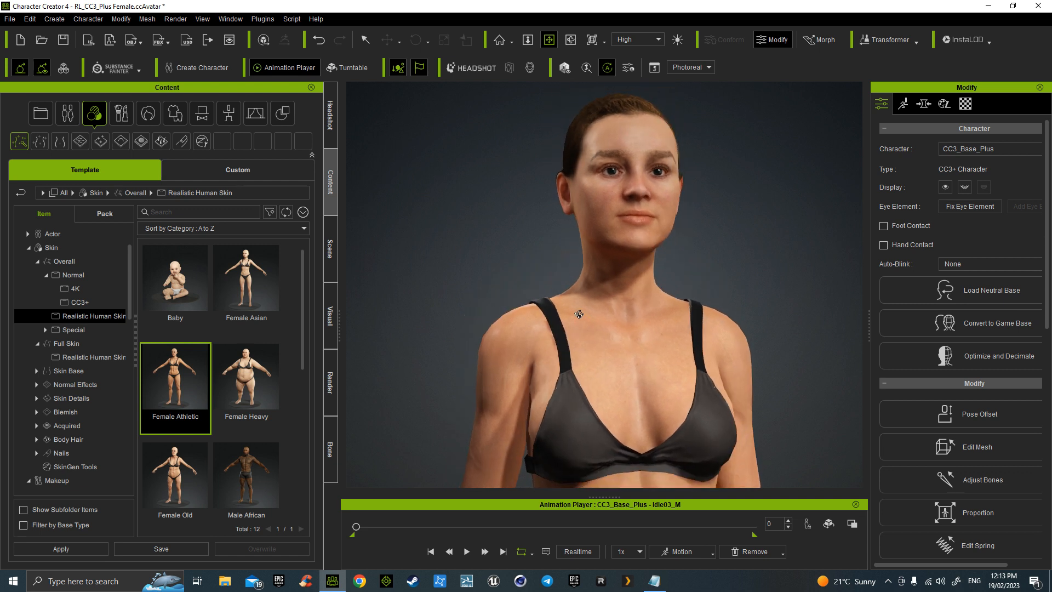
# Apply the Female Athletic preset from the Realistic Human Skin folder of the Full Skin category
pyautogui.click(67, 330)
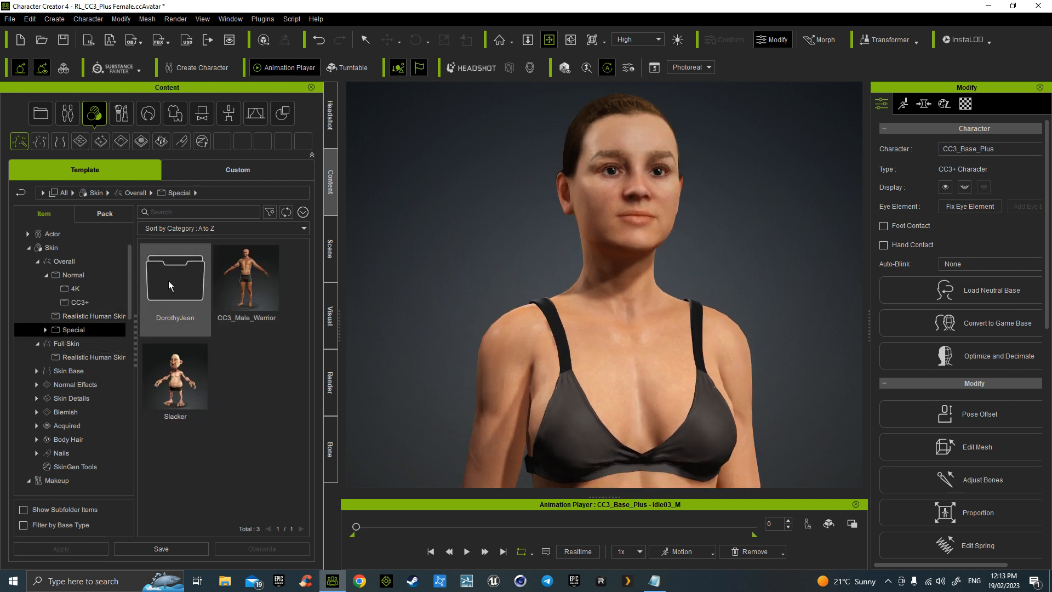
pyautogui.click(88, 286)
pyautogui.click(74, 263)
pyautogui.click(71, 252)
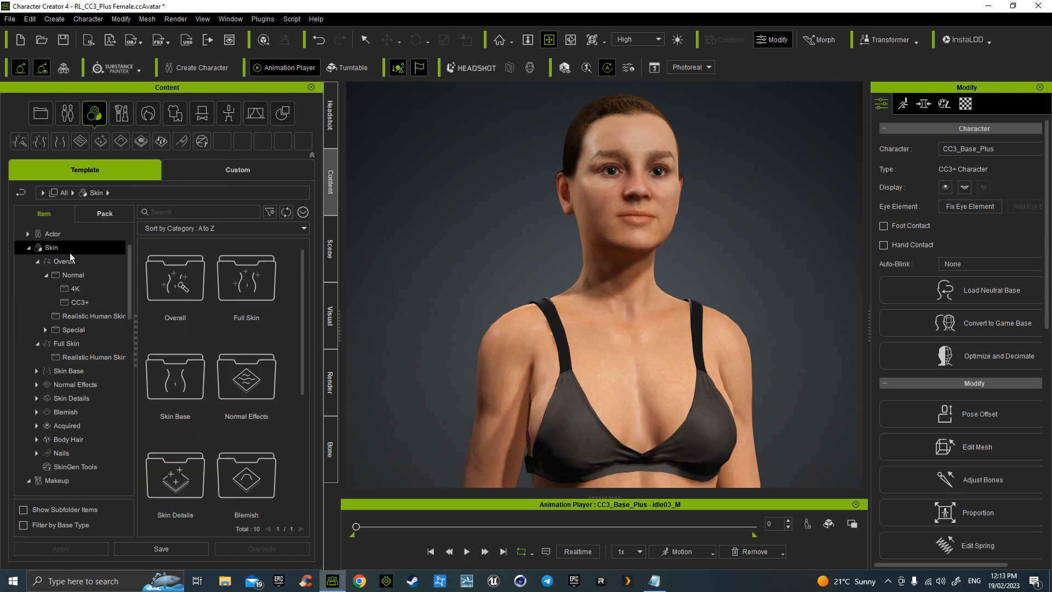
pyautogui.click(258, 297)
pyautogui.doubleClick(258, 296)
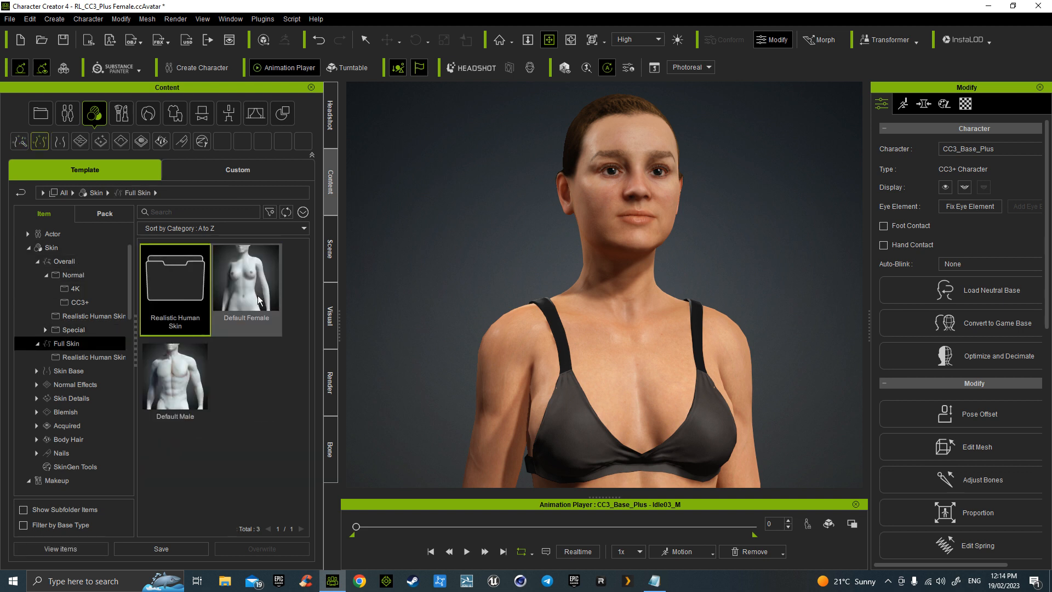
pyautogui.doubleClick(182, 281)
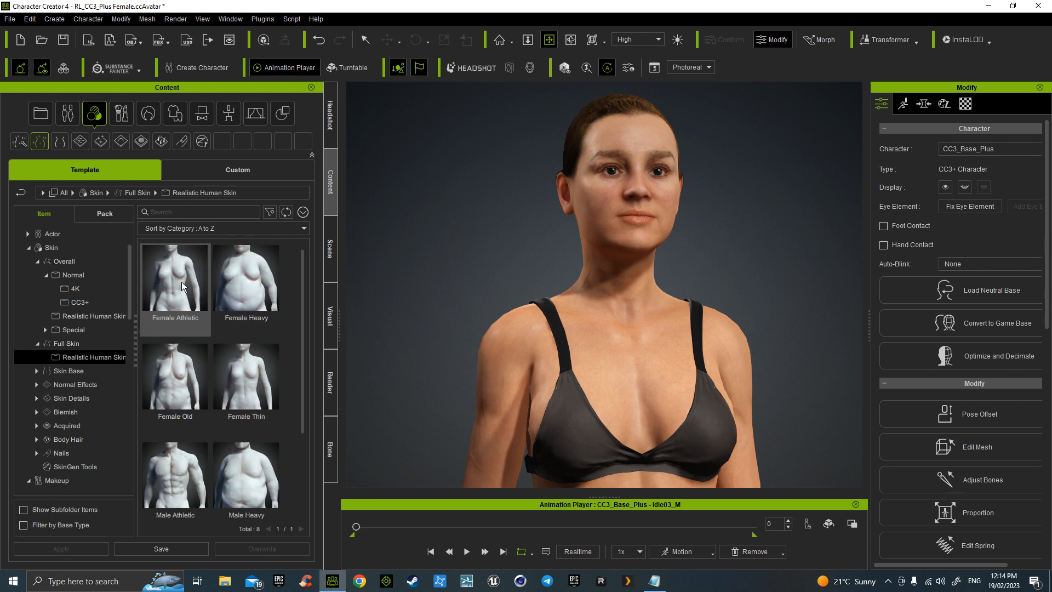
pyautogui.doubleClick(179, 280)
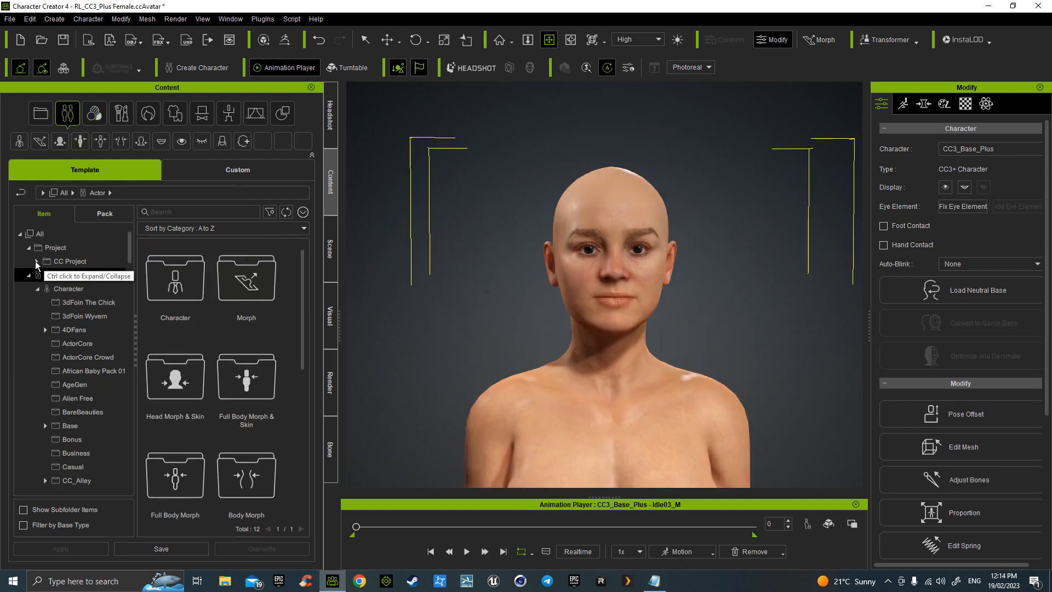
# Browse the 4K overall skins and the realistic full skin presets in the Skin category
pyautogui.click(28, 275)
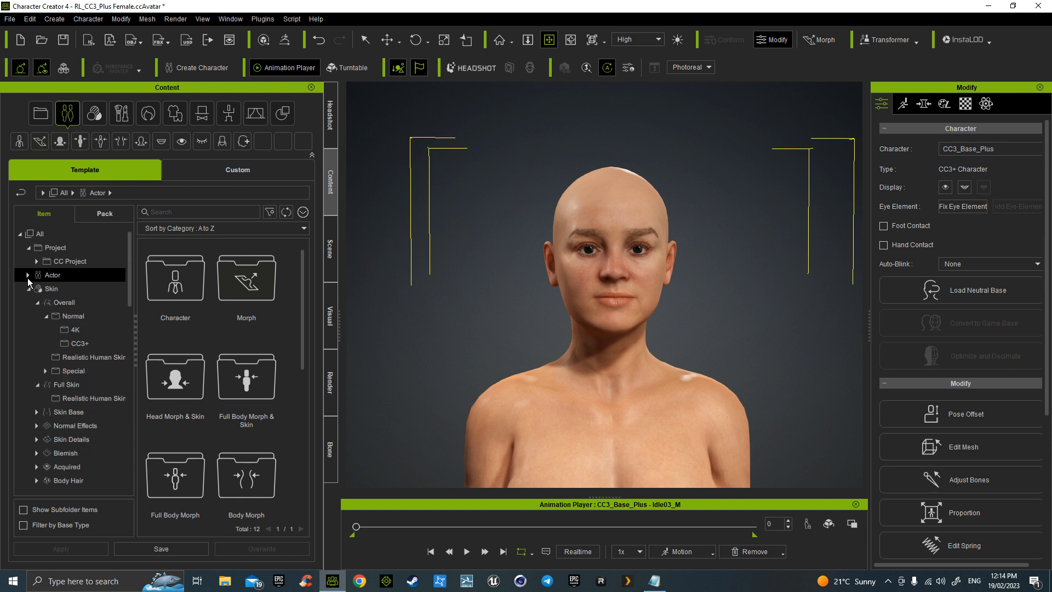
pyautogui.click(62, 305)
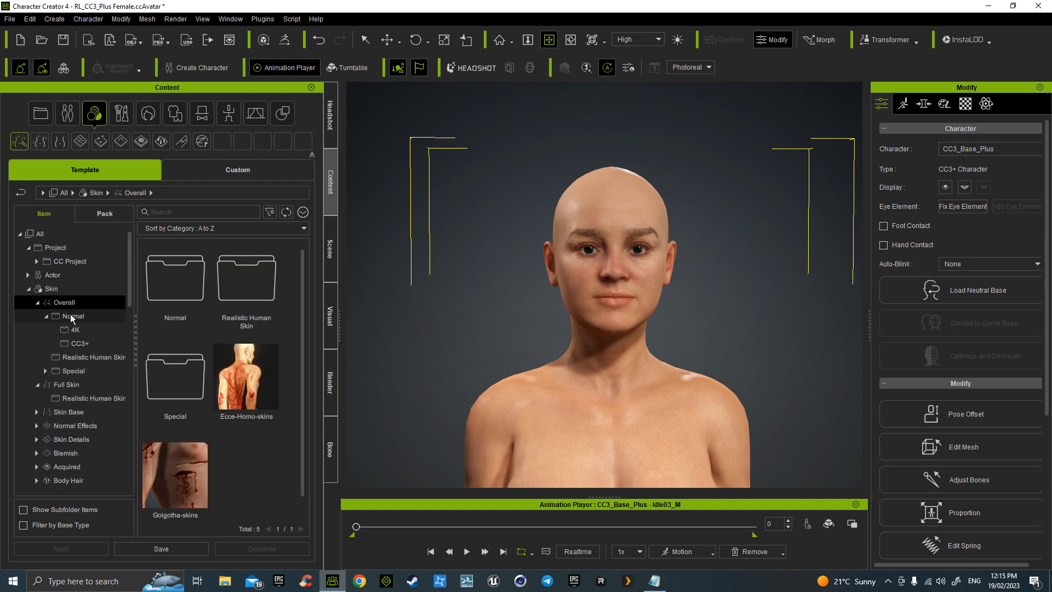
pyautogui.click(72, 317)
pyautogui.click(84, 330)
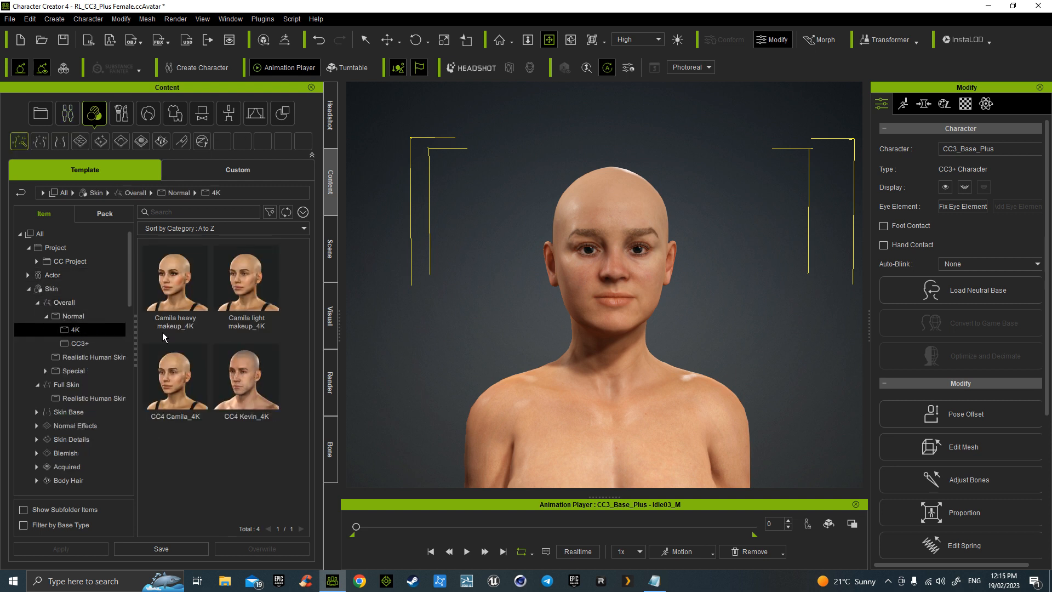
pyautogui.click(66, 384)
pyautogui.click(85, 399)
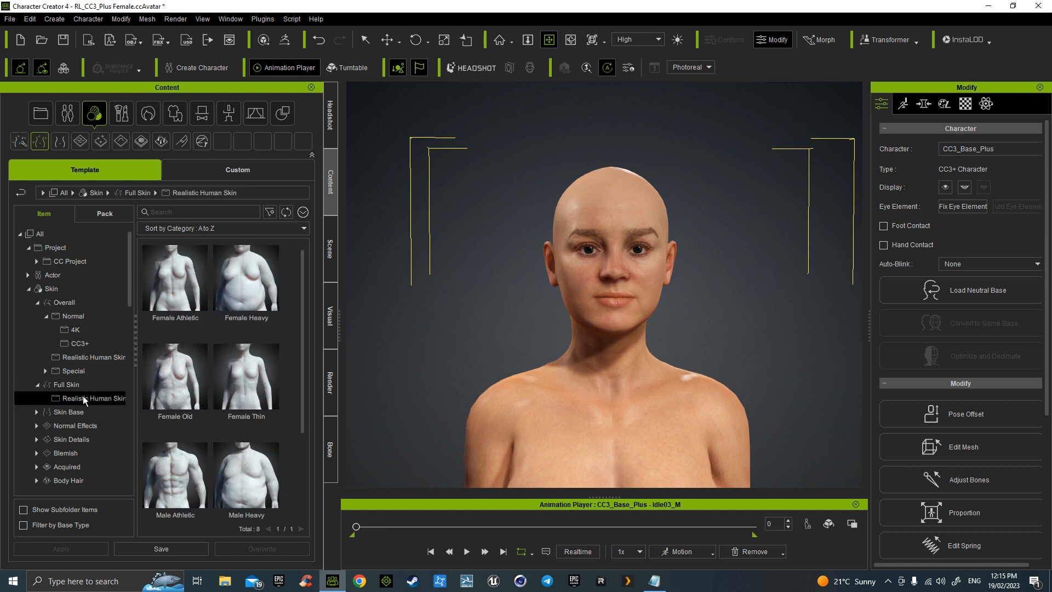
pyautogui.click(172, 281)
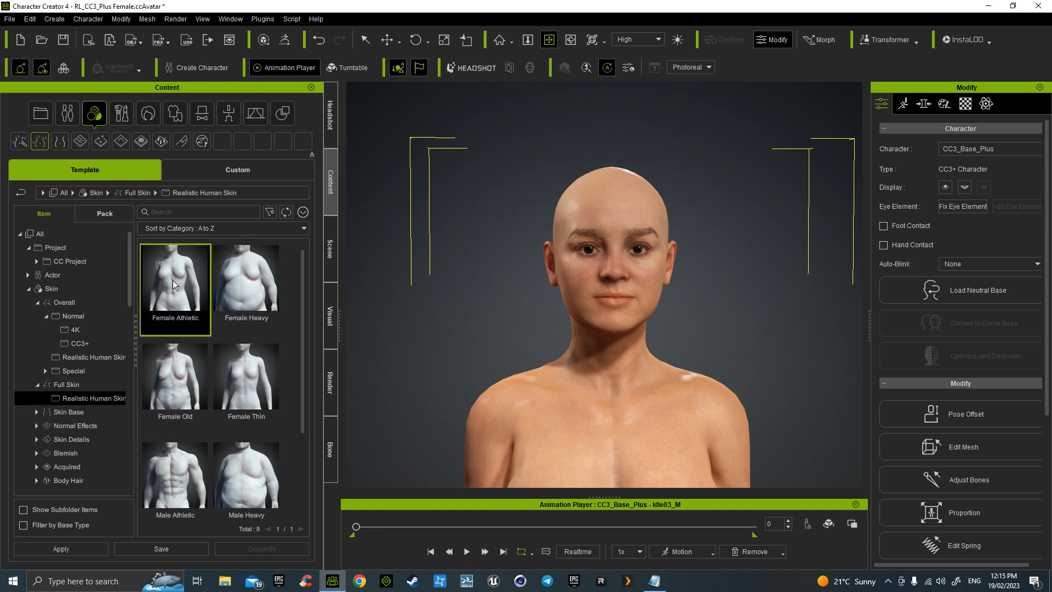
# Apply the Default Female Clean skin base to the character's full body, nails and eyelashes
pyautogui.click(77, 412)
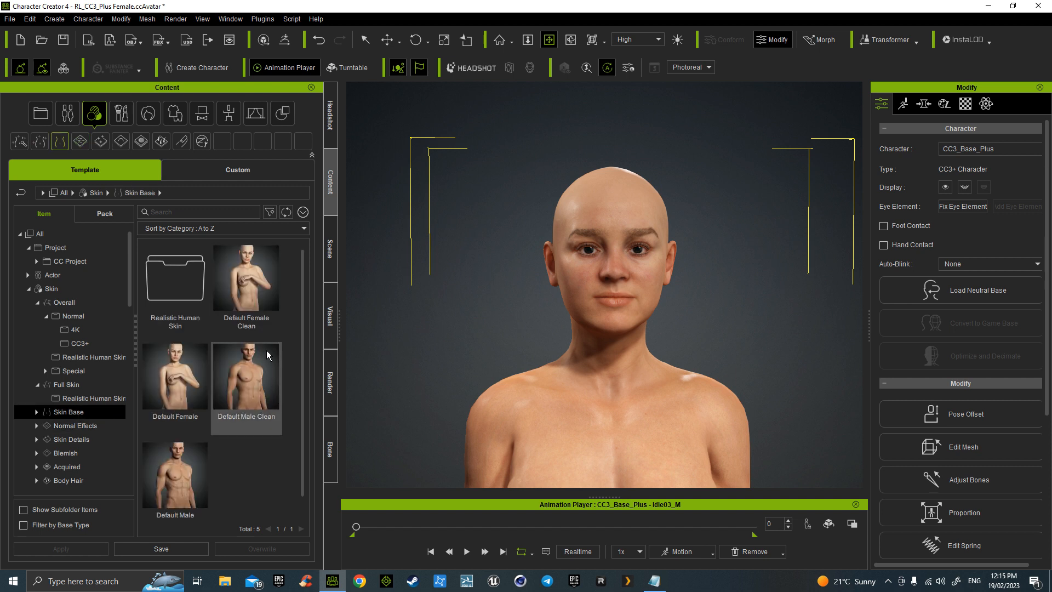
pyautogui.doubleClick(253, 282)
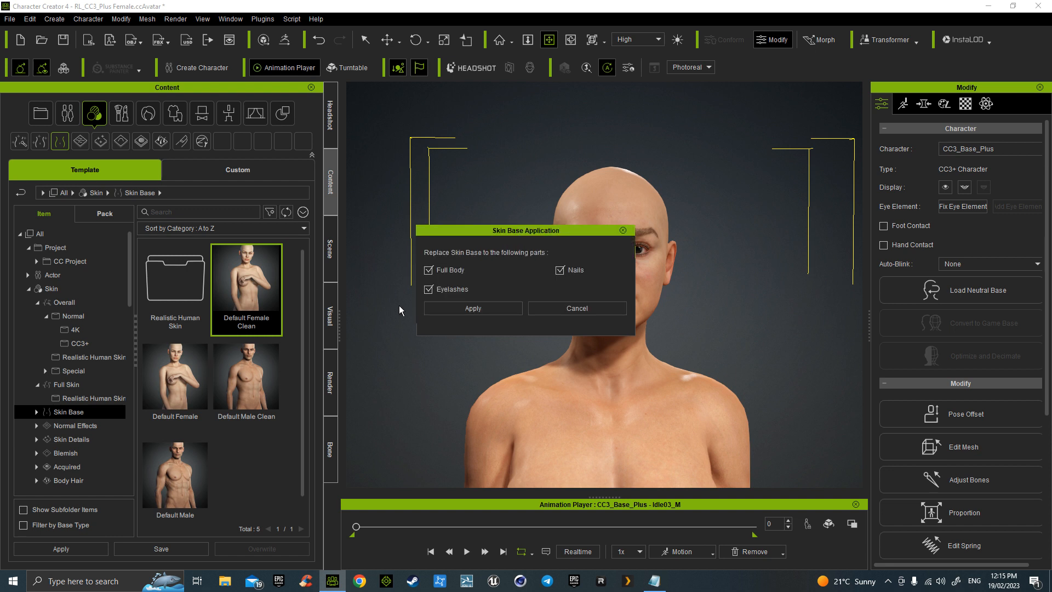
pyautogui.click(464, 308)
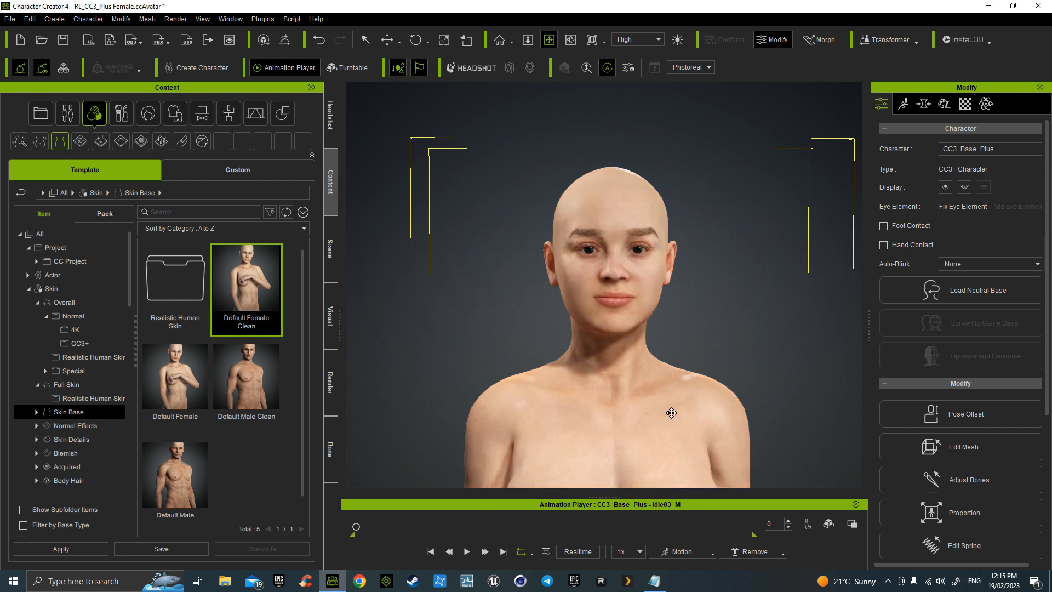
# Apply the Strong F 3Heavy muscle effect from the body Normal Effects in Realistic Human Skin, replacing the current layer
pyautogui.moveTo(661, 422); pyautogui.dragTo(608, 423, button='right')
pyautogui.moveTo(608, 423)
pyautogui.mouseDown()
pyautogui.moveTo(608, 381)
pyautogui.moveTo(611, 443)
pyautogui.mouseUp()
pyautogui.moveTo(611, 443); pyautogui.dragTo(564, 457, button='right')
pyautogui.click(61, 426)
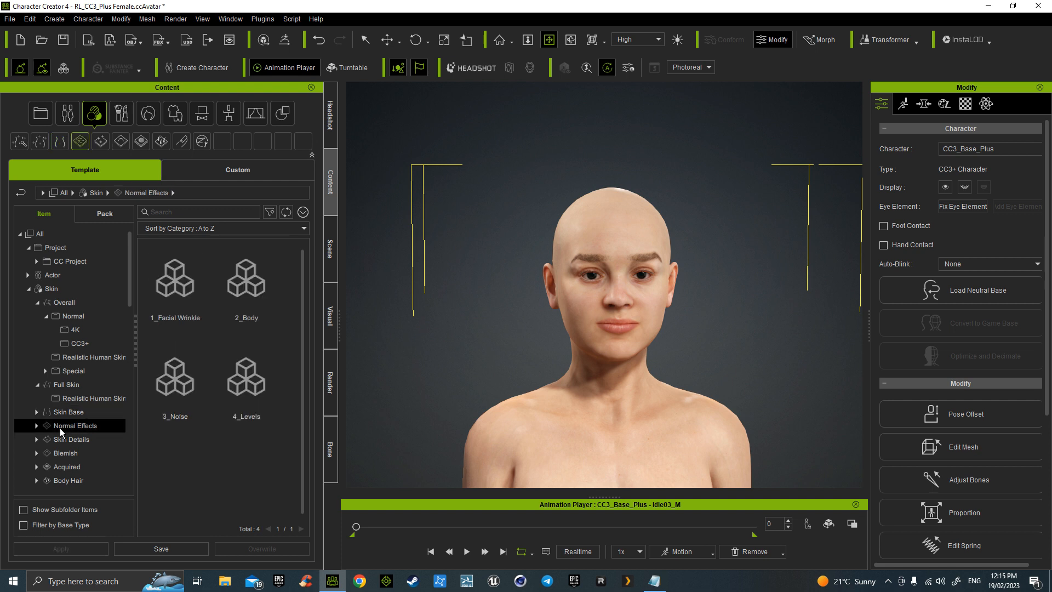
pyautogui.click(262, 299)
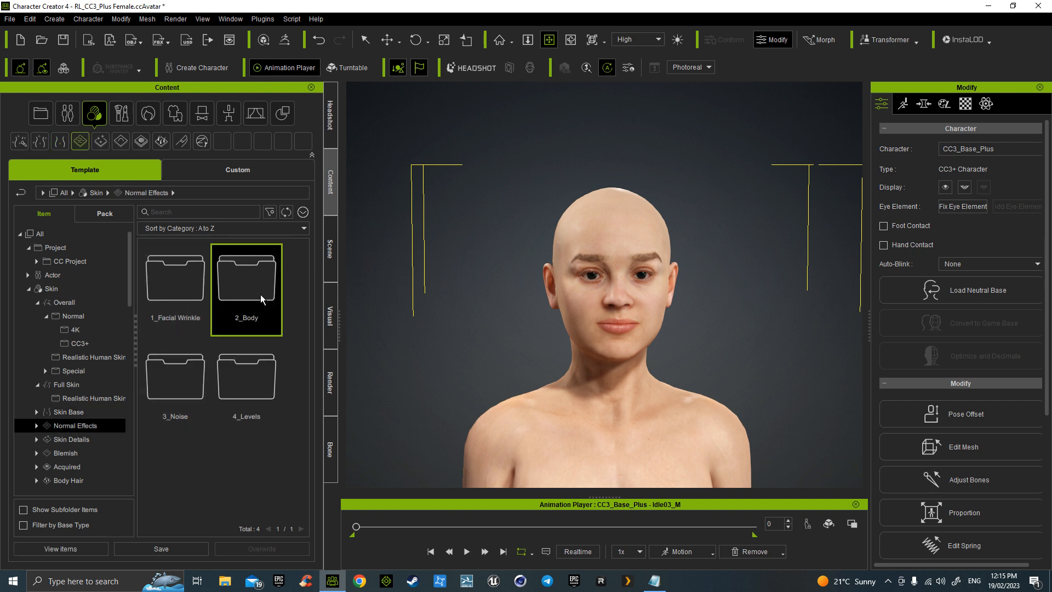
pyautogui.doubleClick(261, 299)
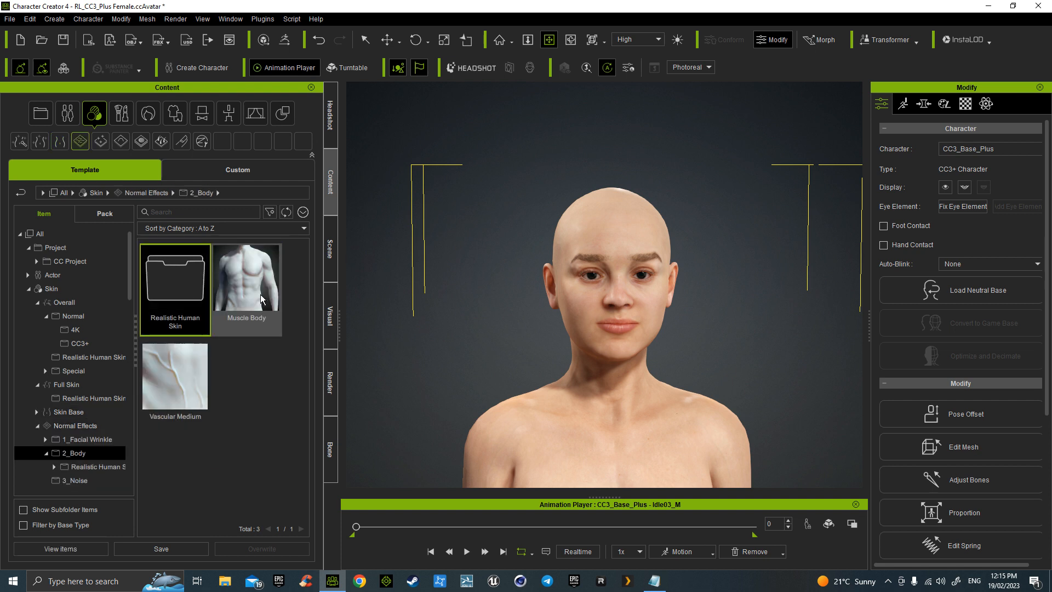
pyautogui.doubleClick(184, 297)
pyautogui.doubleClick(183, 281)
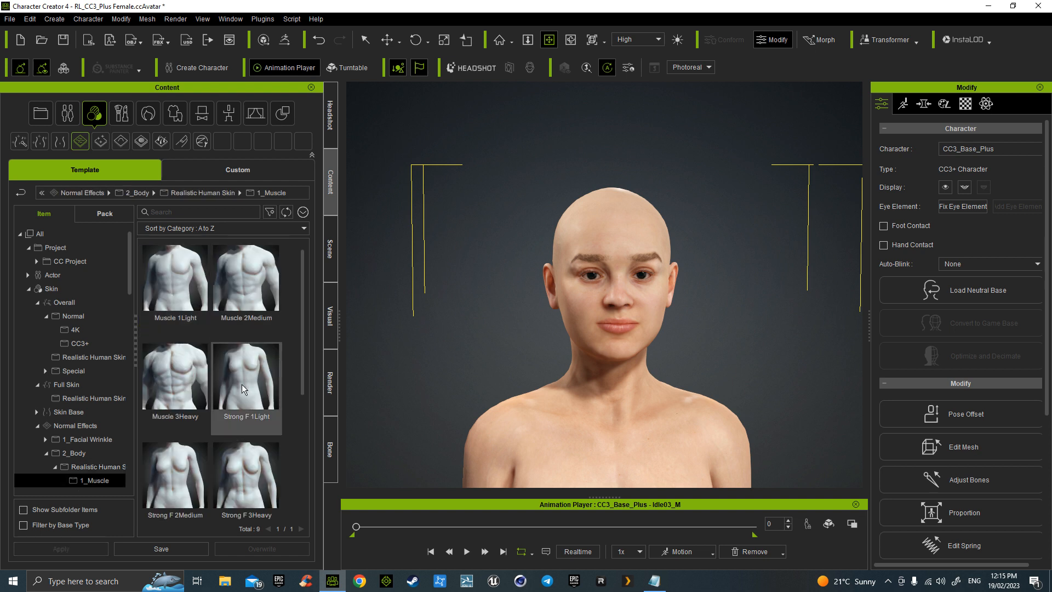
pyautogui.click(256, 481)
pyautogui.doubleClick(257, 482)
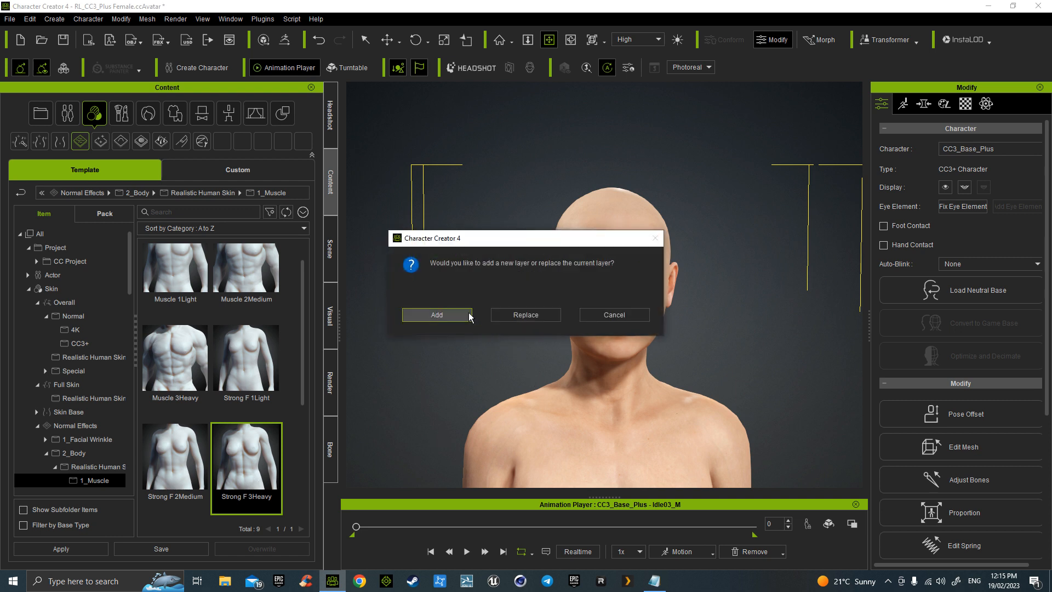
pyautogui.click(511, 317)
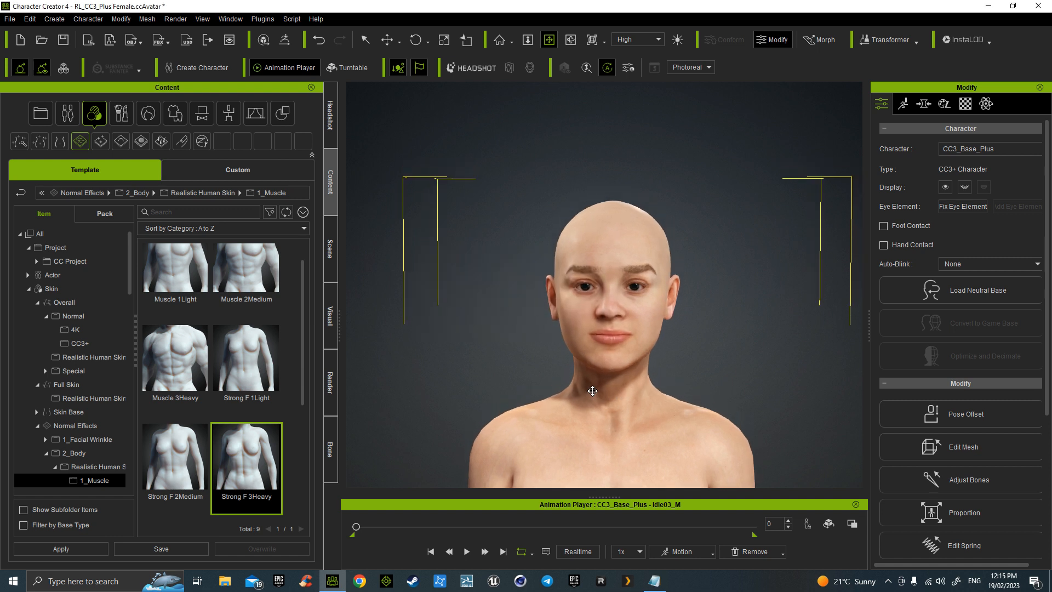
# Add the Strong F 1Light muscle effect to the character's body as a new layer
pyautogui.scroll(-3, 301, 422)
pyautogui.scroll(3, 305, 422)
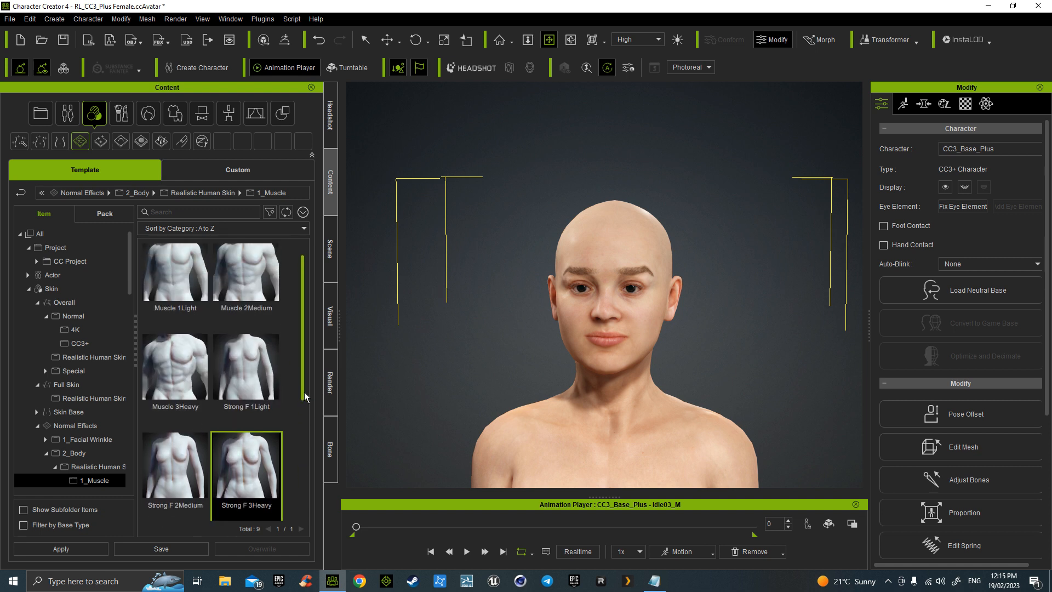
pyautogui.doubleClick(249, 371)
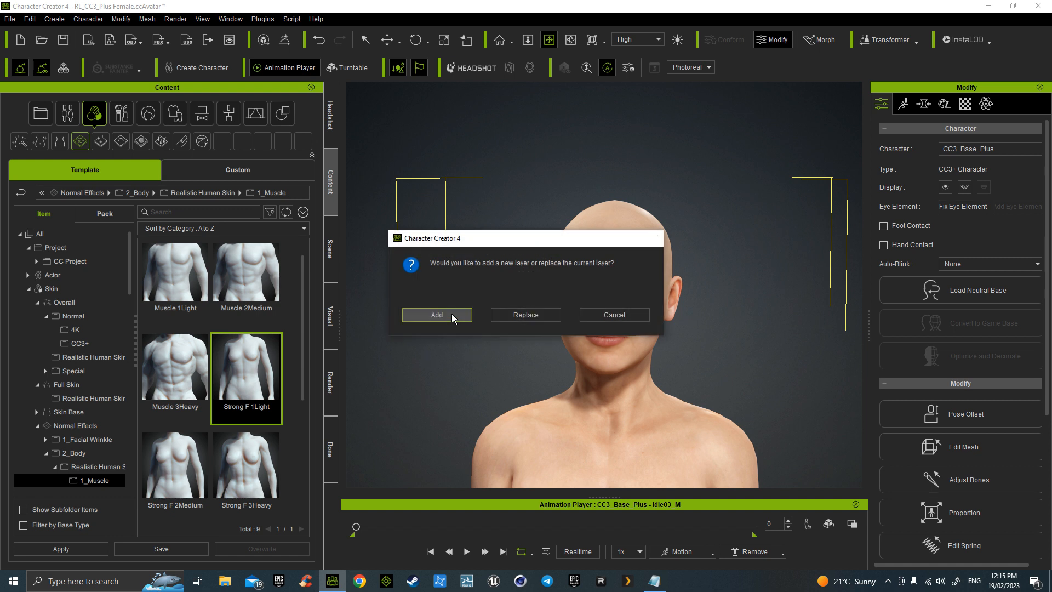
pyautogui.click(451, 313)
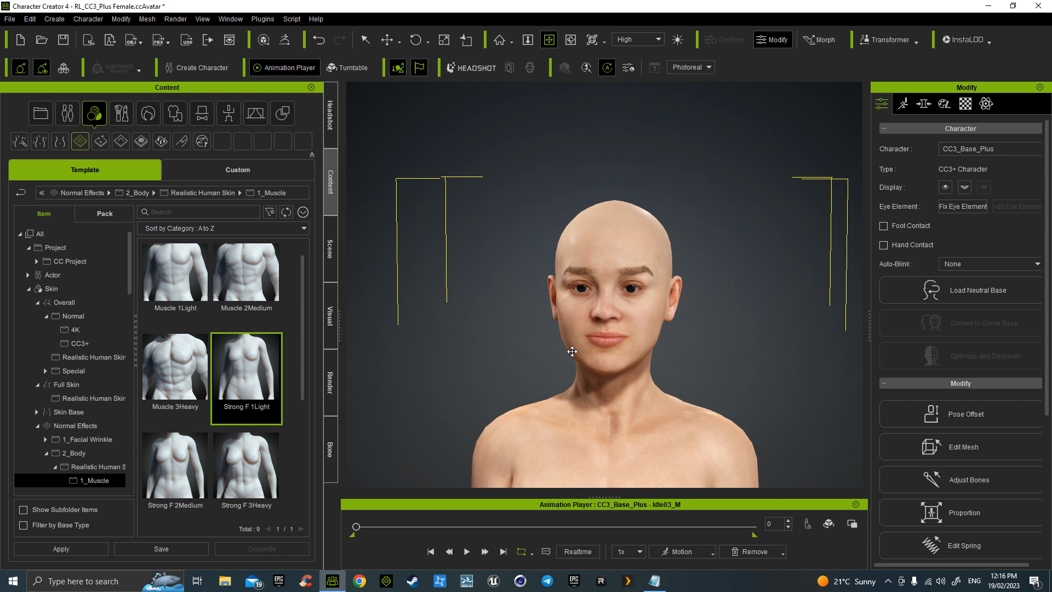
pyautogui.moveTo(601, 359); pyautogui.dragTo(624, 353)
pyautogui.moveTo(613, 353); pyautogui.dragTo(608, 359, button='right')
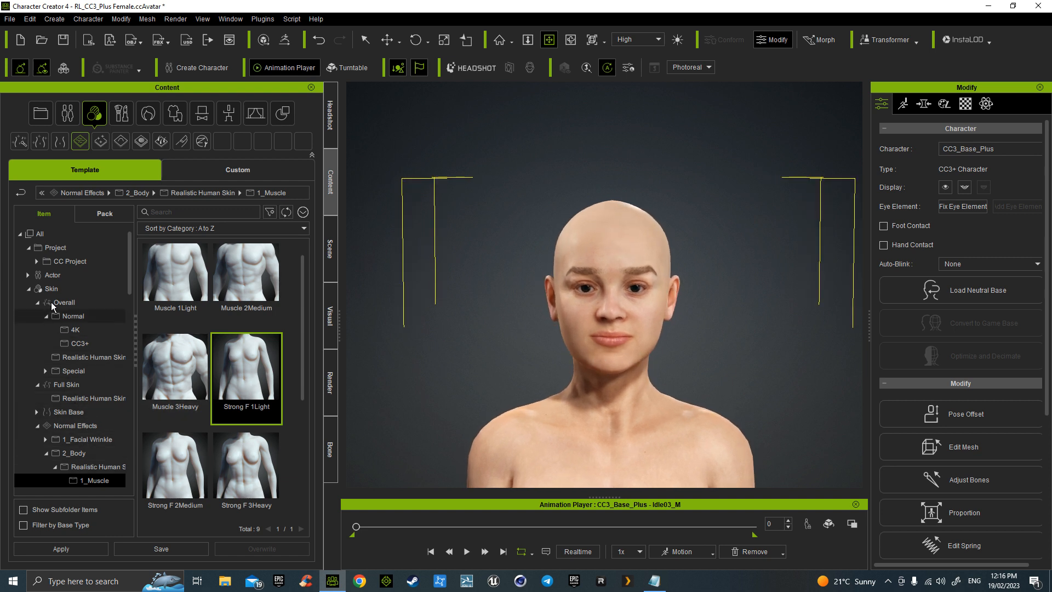
# Add Lip Decal F from the Skin Decal folder of Skin Details as a new layer
pyautogui.click(68, 411)
pyautogui.scroll(-4, 82, 439)
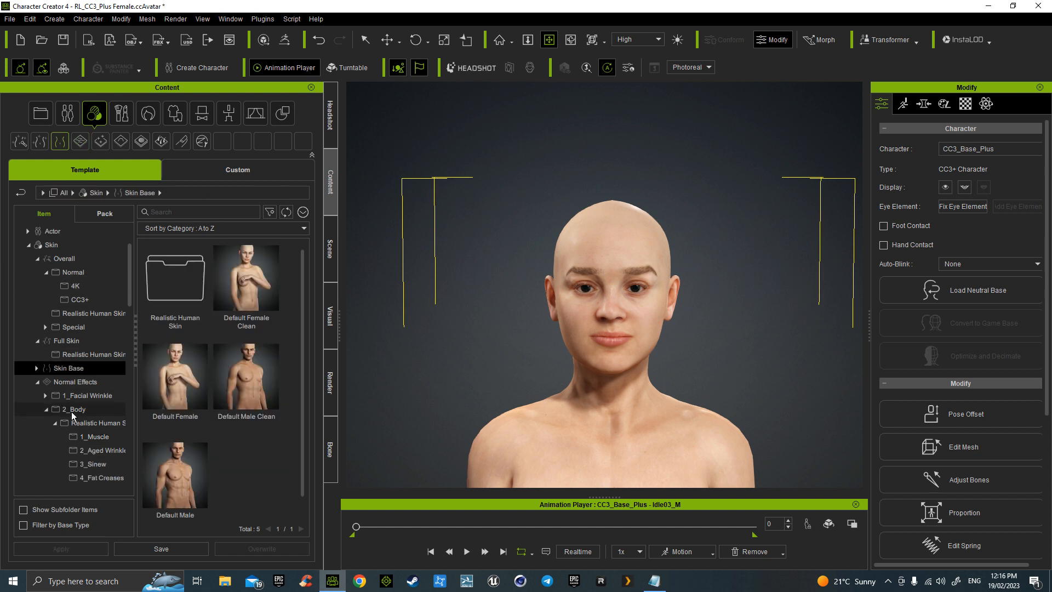
pyautogui.scroll(-2, 82, 447)
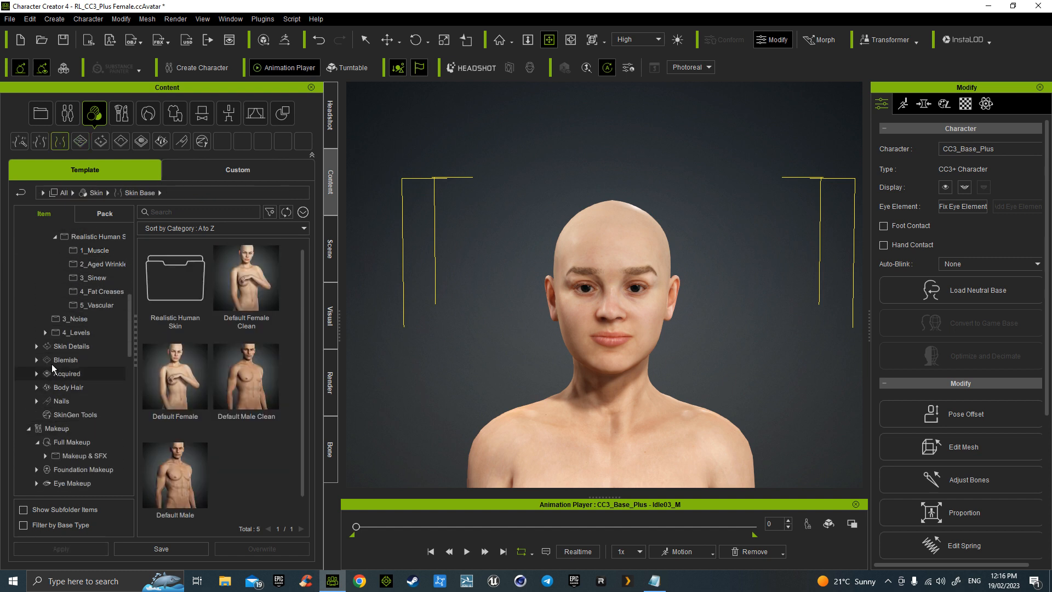
pyautogui.click(36, 347)
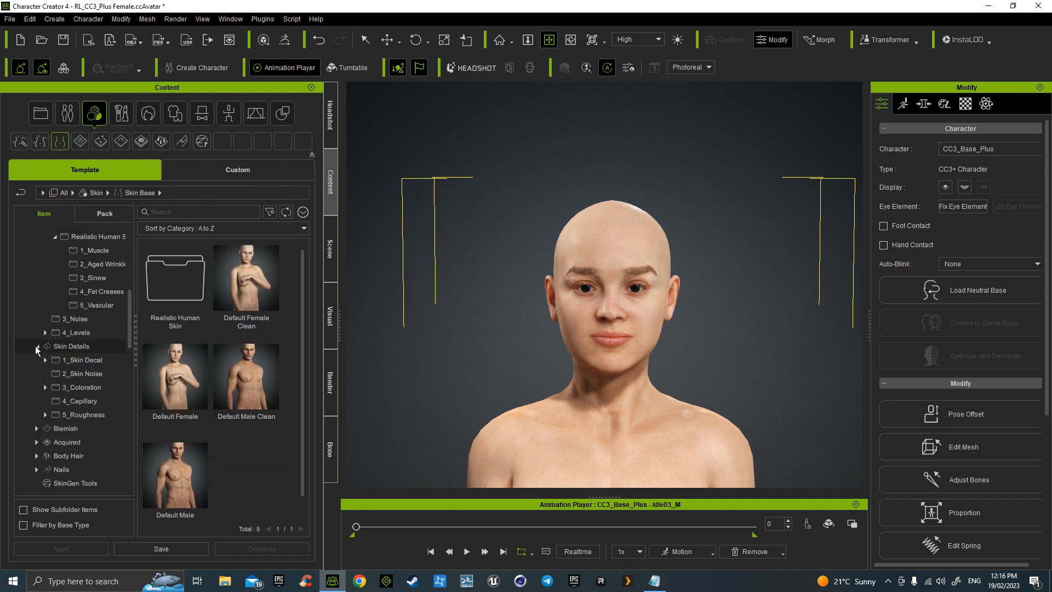
pyautogui.click(78, 360)
pyautogui.scroll(-3, 212, 402)
pyautogui.scroll(-4, 202, 405)
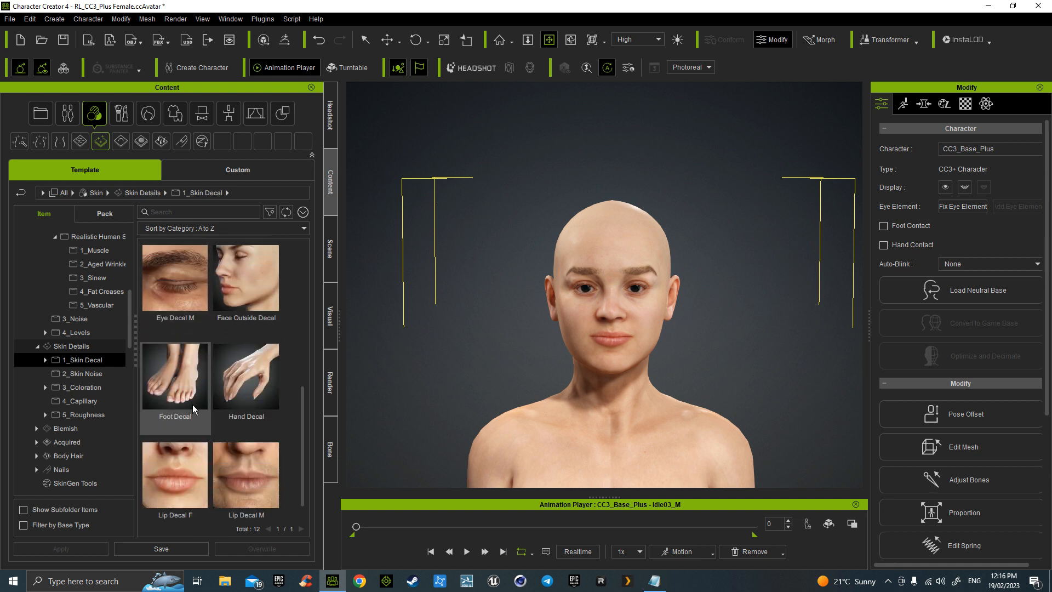
pyautogui.doubleClick(175, 463)
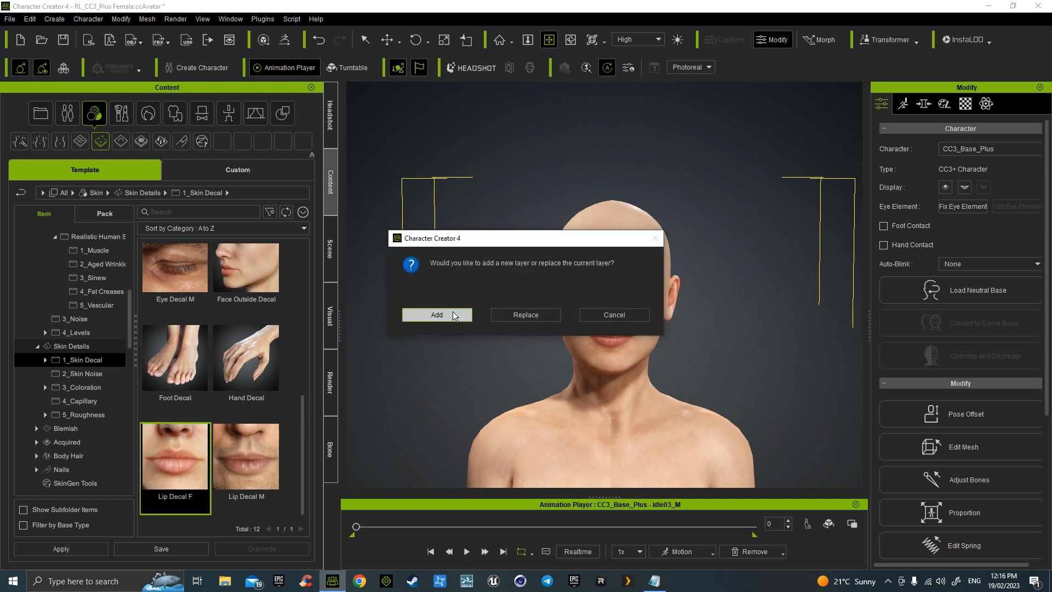
pyautogui.click(437, 314)
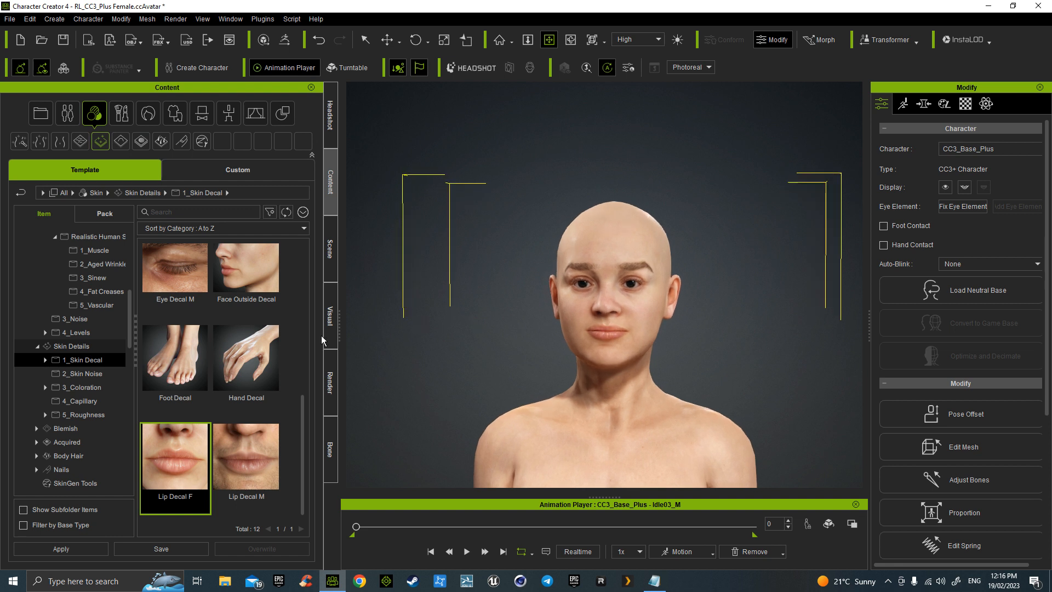
# Apply the Sweat Full effect from the Realistic Human Skin folder of the Acquired liquid effects
pyautogui.click(37, 442)
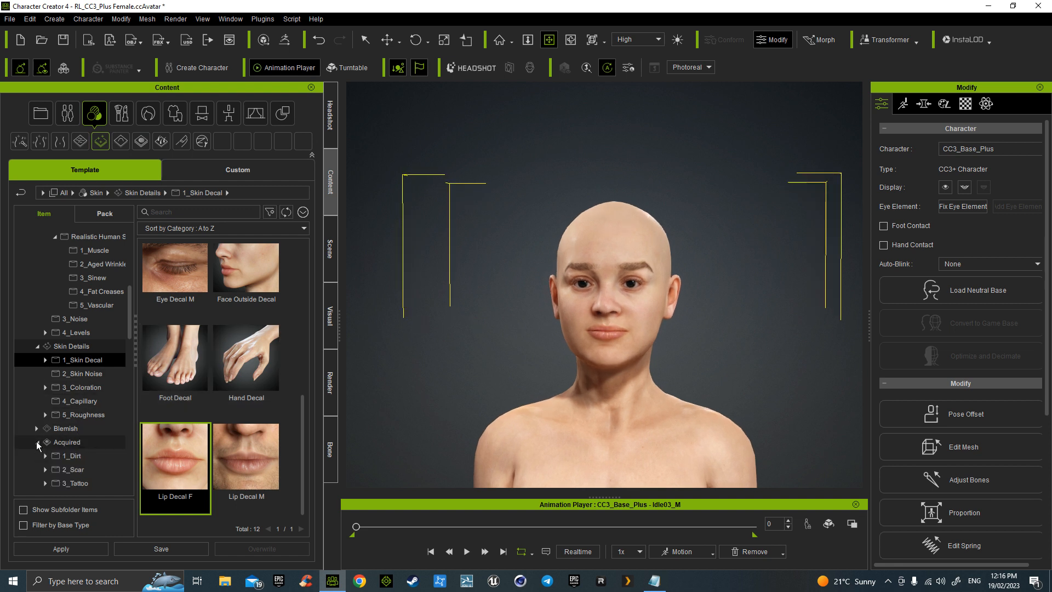
pyautogui.click(75, 481)
pyautogui.scroll(-1, 78, 477)
pyautogui.click(74, 456)
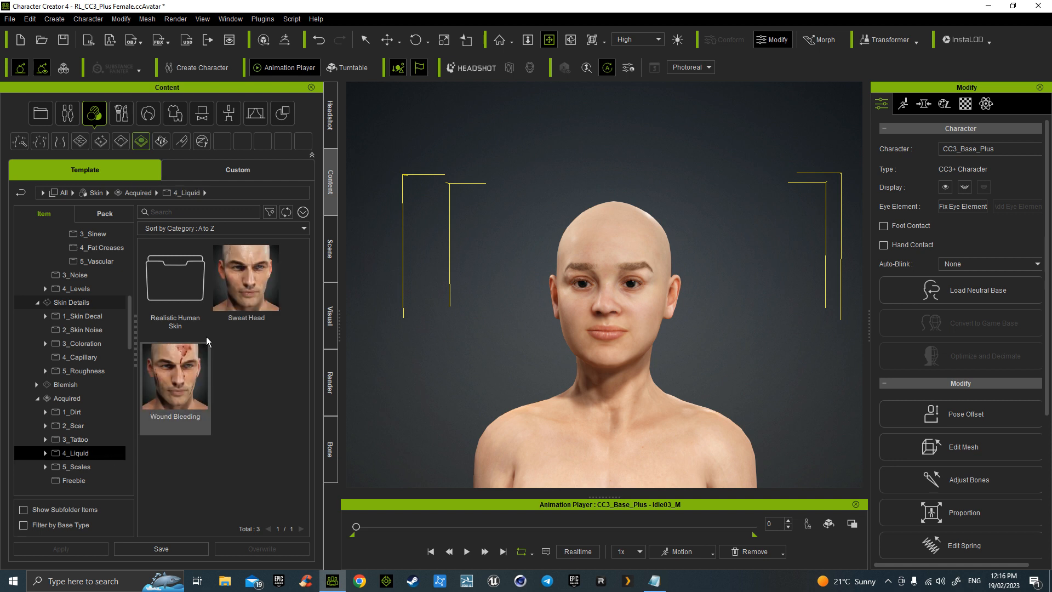
pyautogui.doubleClick(184, 296)
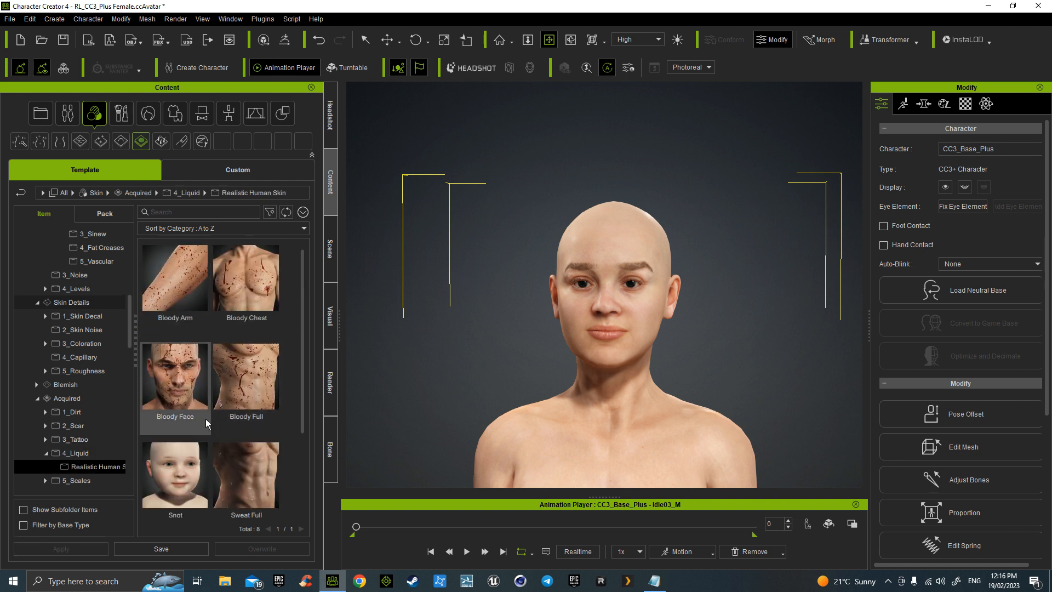
pyautogui.click(256, 383)
pyautogui.scroll(-2, 249, 384)
pyautogui.doubleClick(242, 362)
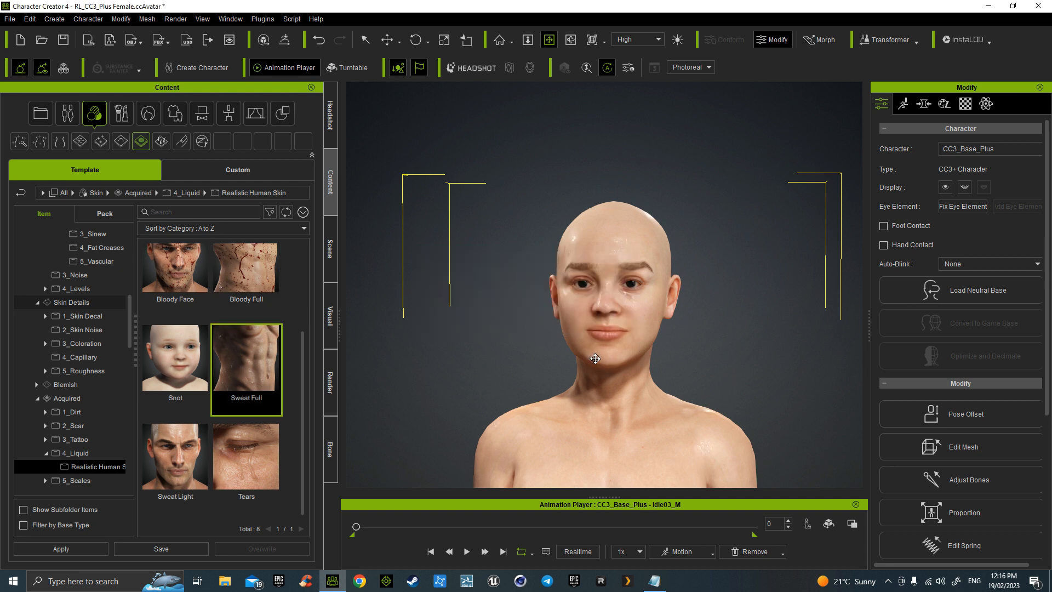
pyautogui.moveTo(652, 408); pyautogui.dragTo(608, 421, button='right')
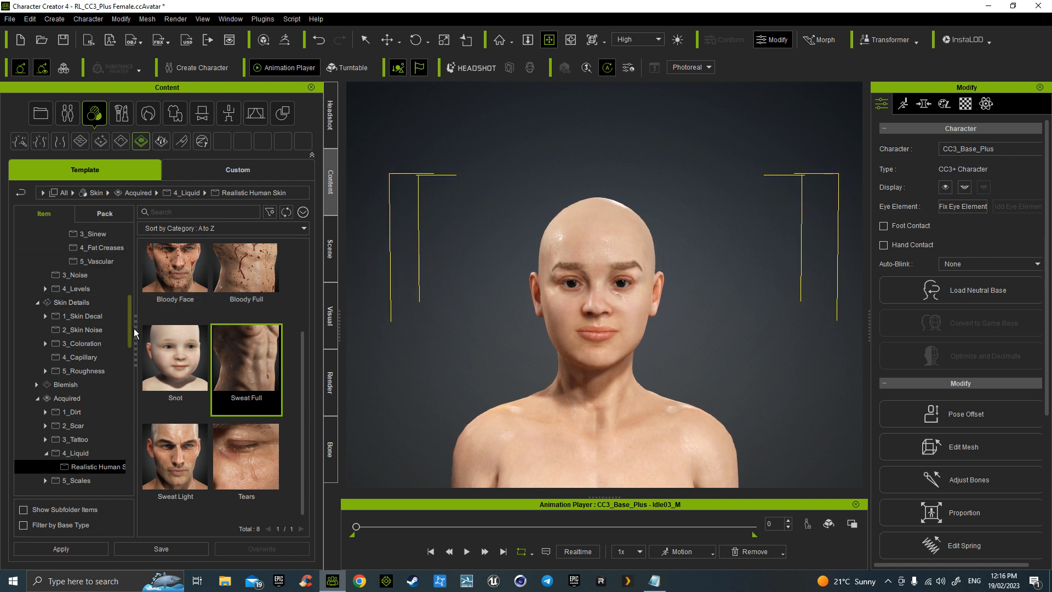
# Apply the Cordial preset from the Full Makeup category to the character's face
pyautogui.scroll(7, 133, 328)
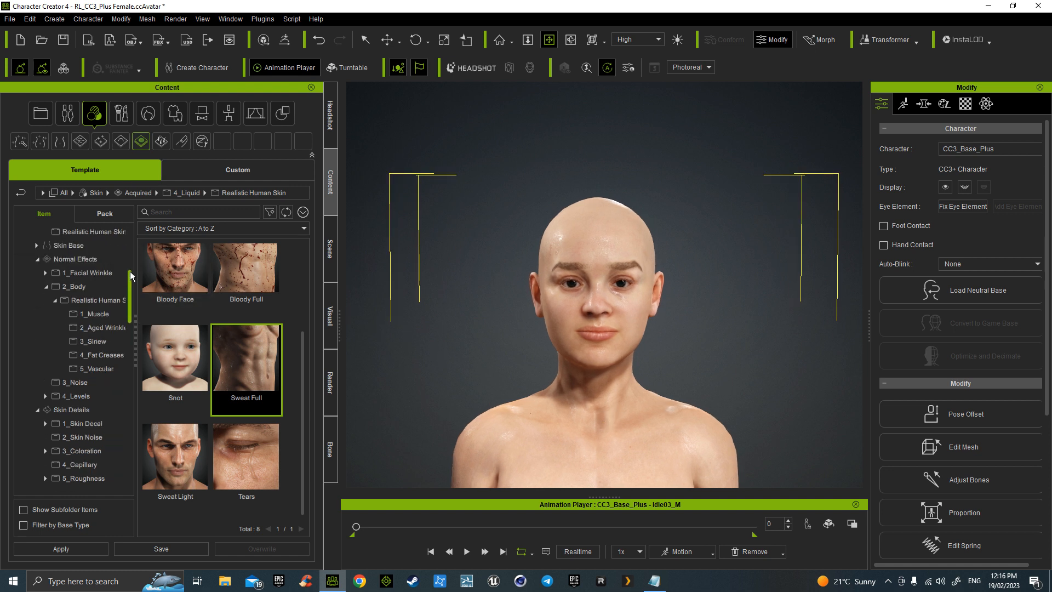
pyautogui.click(127, 114)
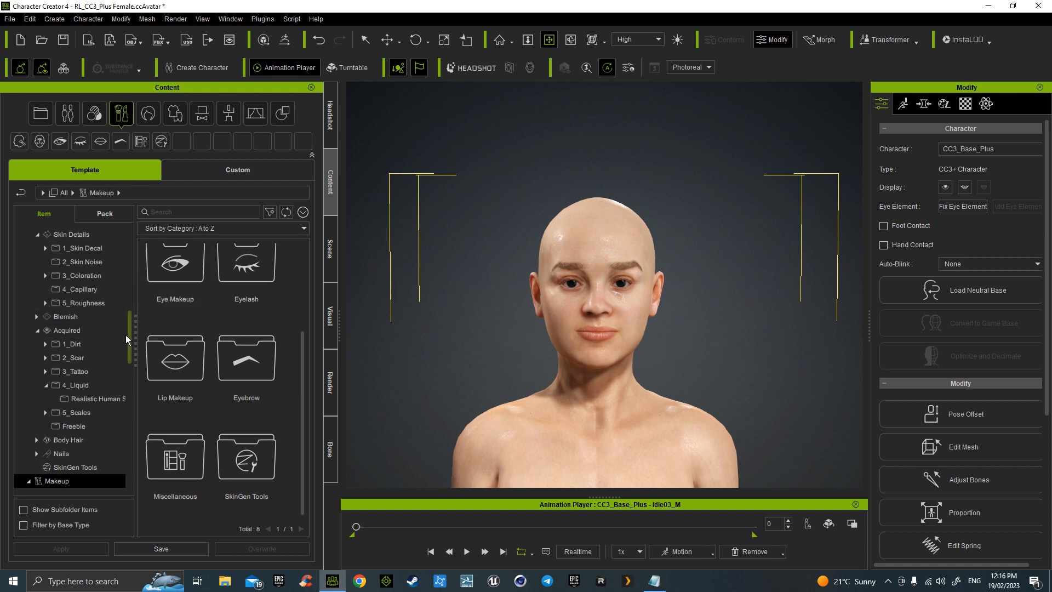
pyautogui.moveTo(127, 336); pyautogui.dragTo(129, 251)
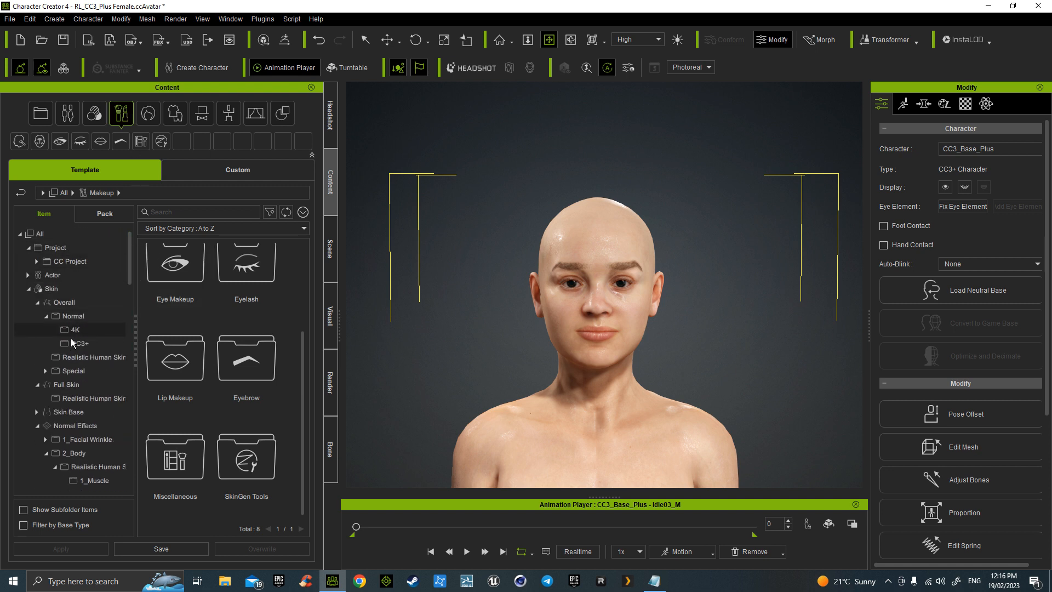
pyautogui.click(20, 234)
pyautogui.click(20, 234)
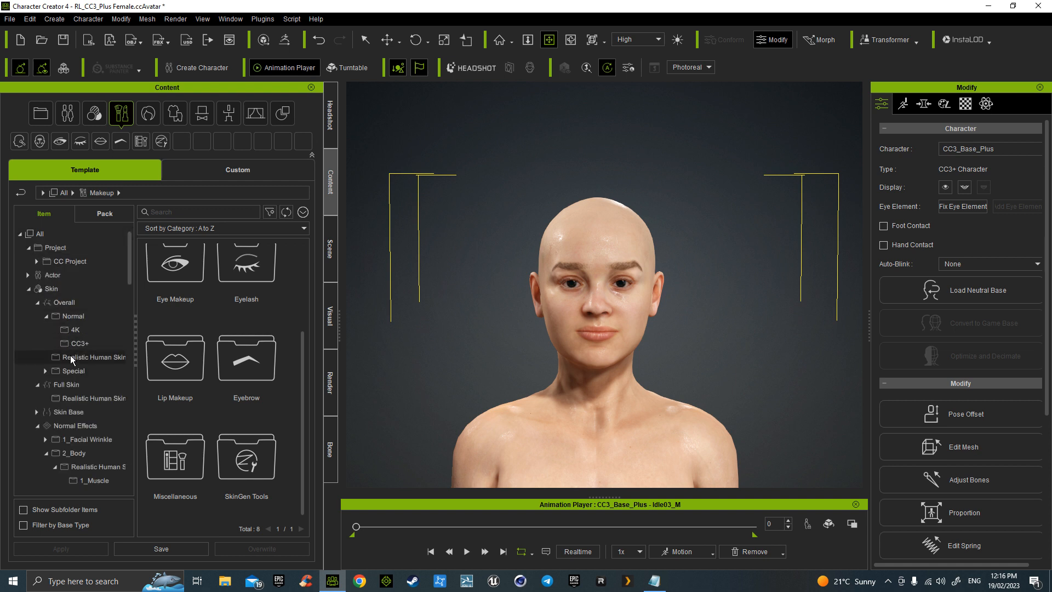
pyautogui.click(84, 143)
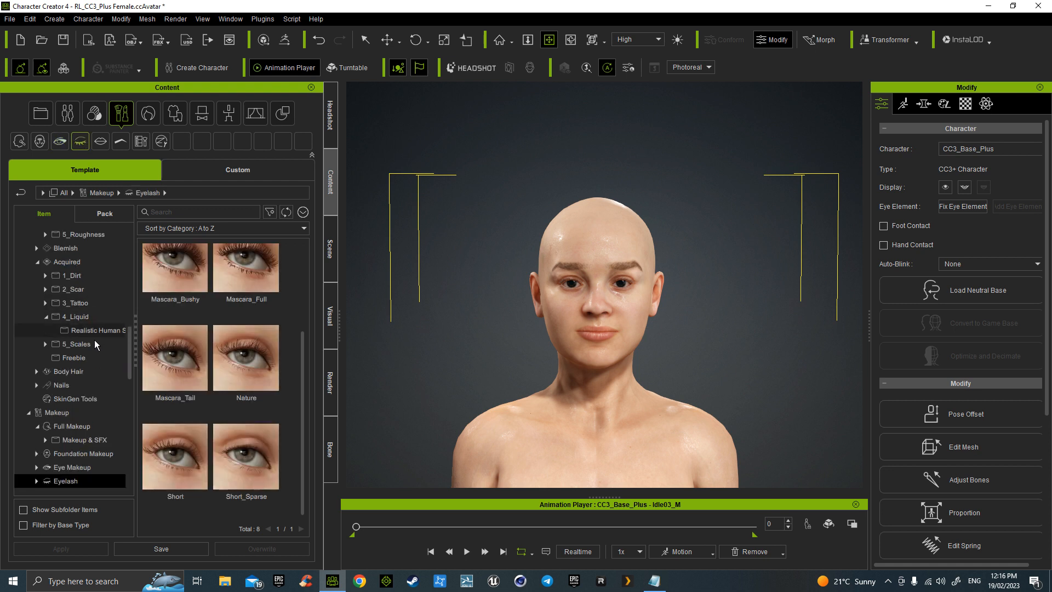
pyautogui.click(72, 428)
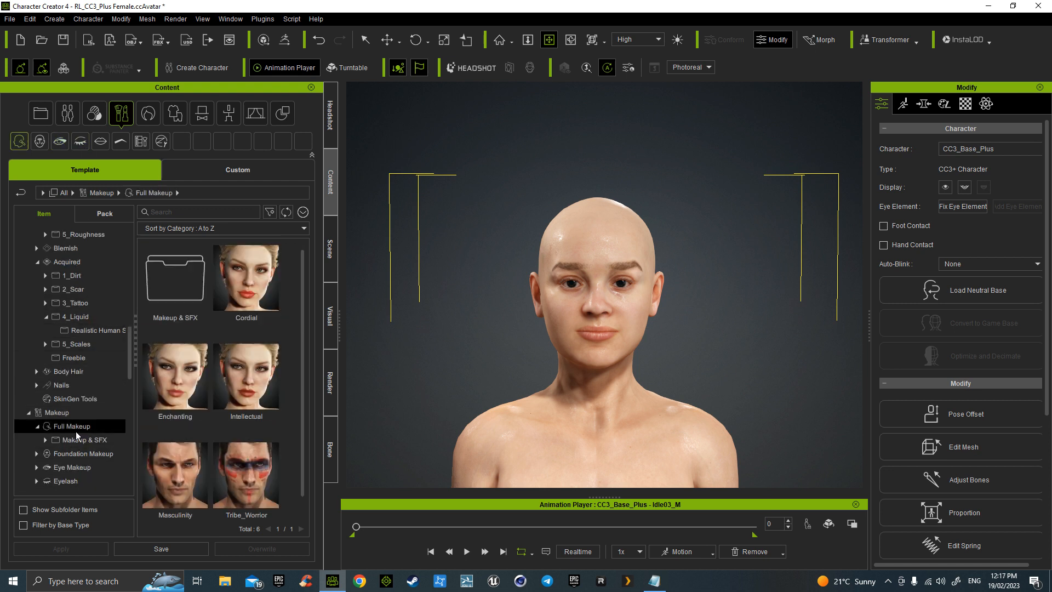
pyautogui.doubleClick(253, 291)
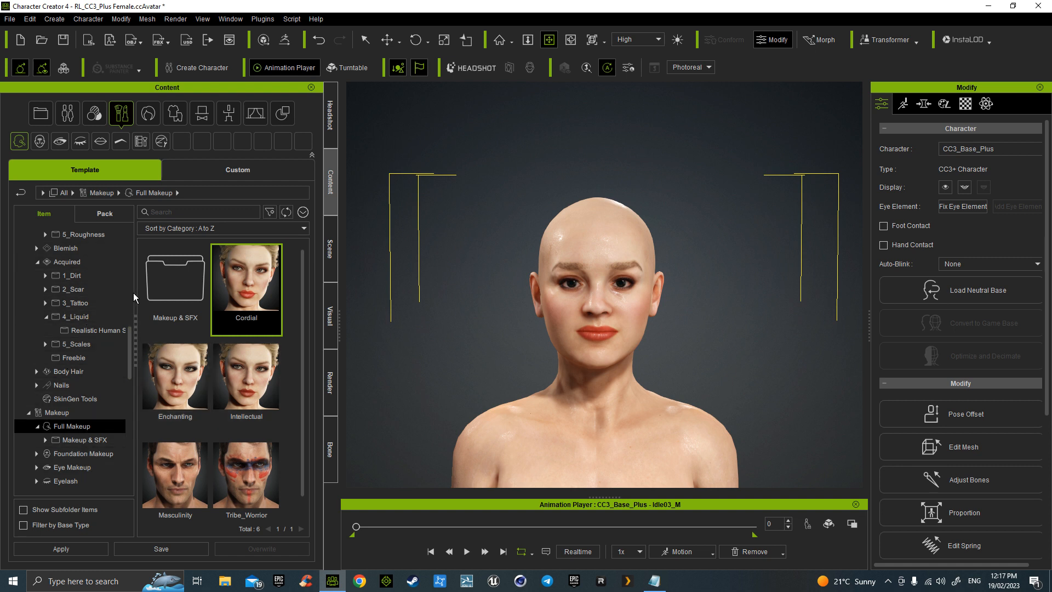
pyautogui.moveTo(619, 313); pyautogui.dragTo(722, 341, button='right')
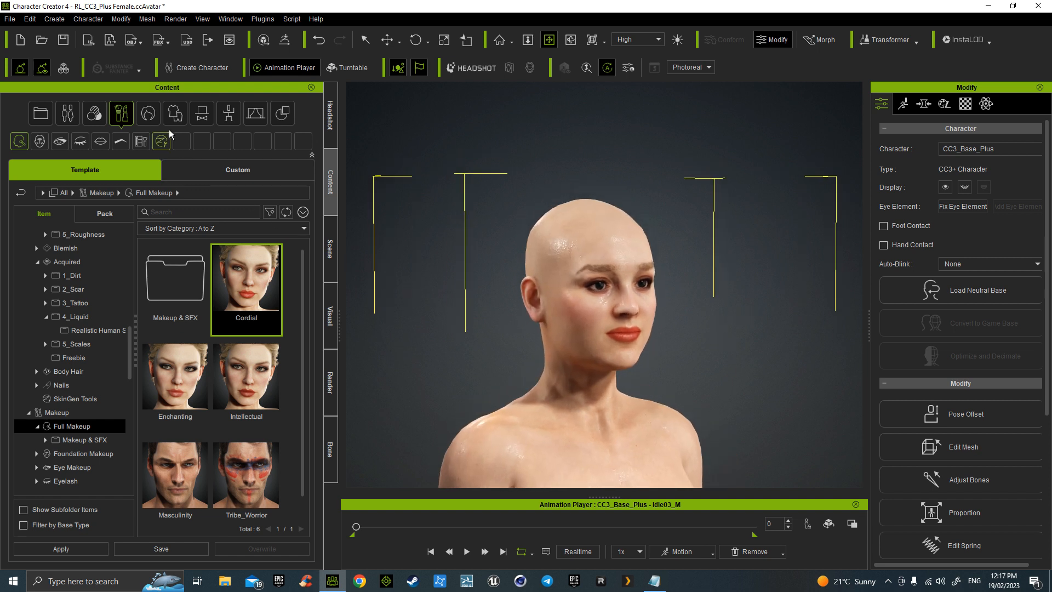
# Apply Jayla Hair White Morphed from the custom Morphed Hair folder, accepting the deactivation of the SkinGen session
pyautogui.click(148, 114)
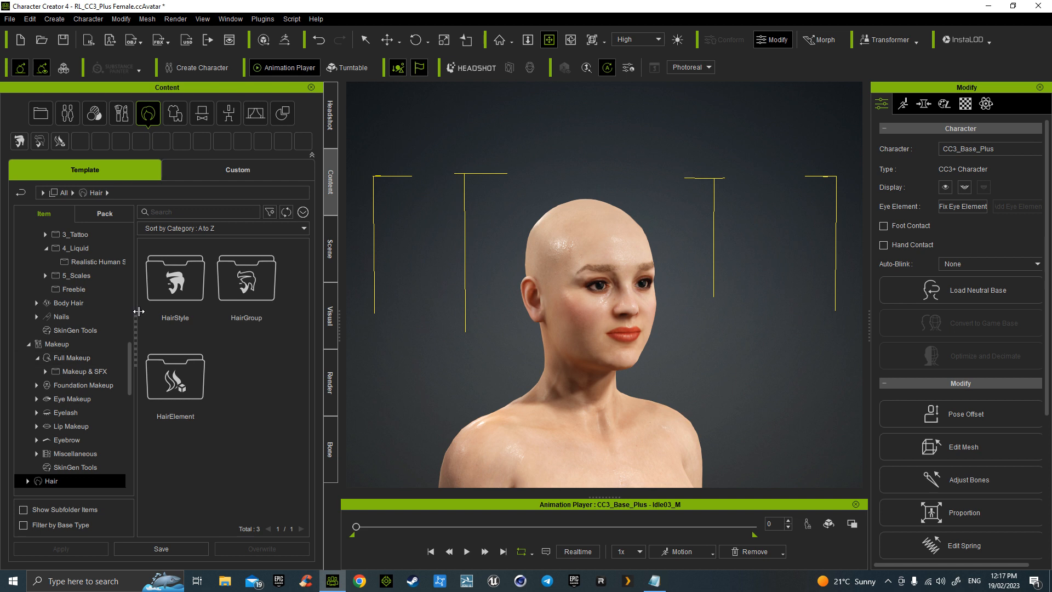
pyautogui.click(249, 175)
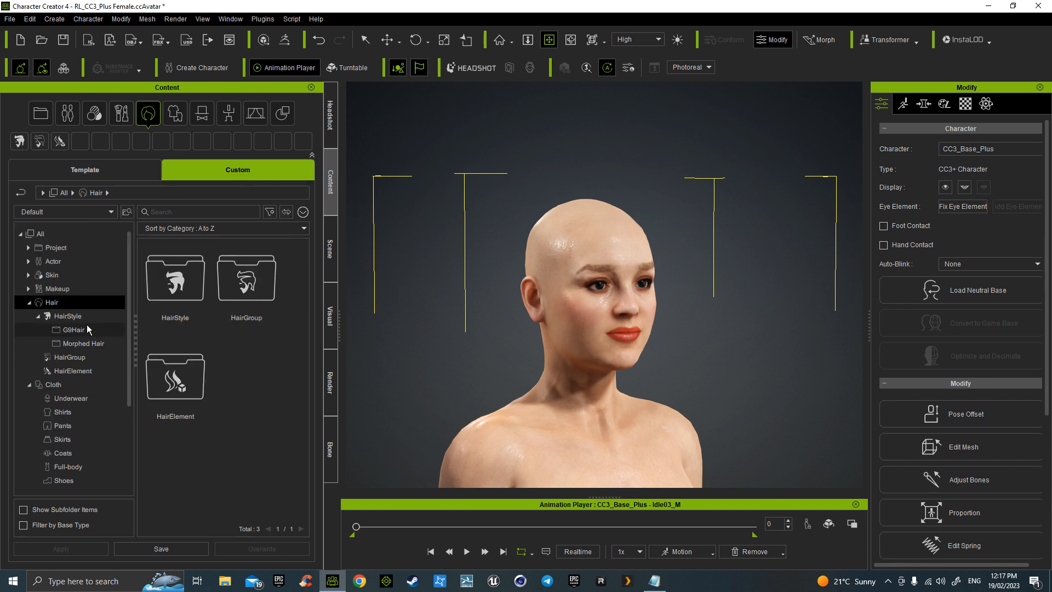
pyautogui.click(78, 344)
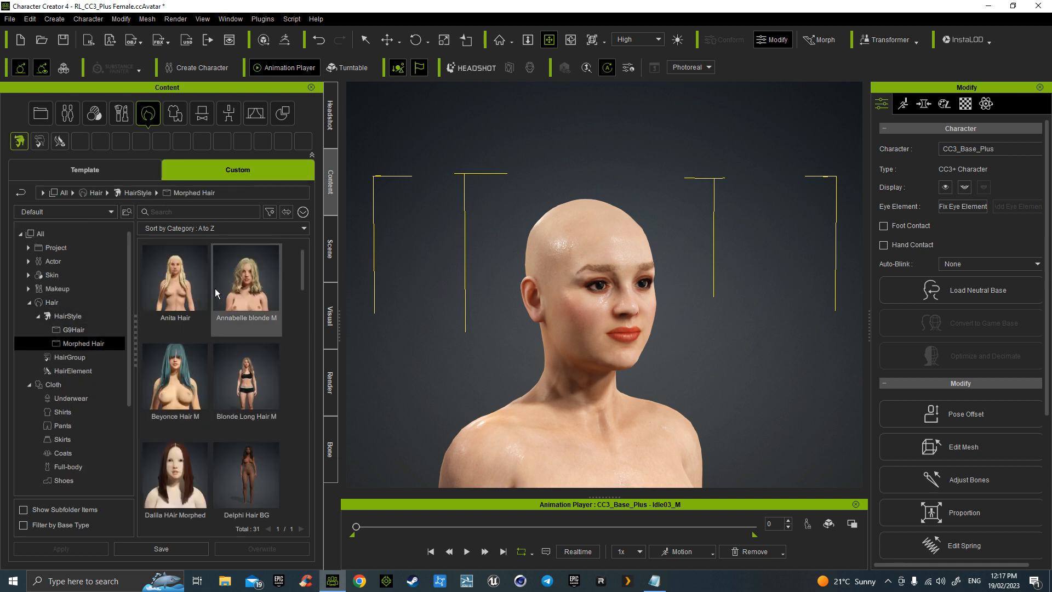
pyautogui.moveTo(302, 281); pyautogui.dragTo(306, 395)
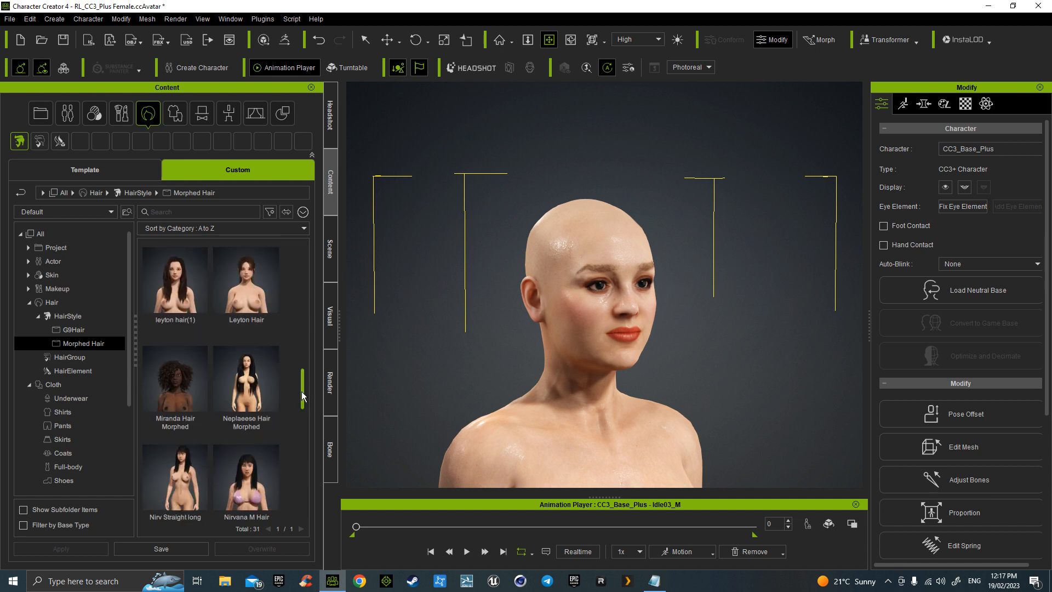
pyautogui.moveTo(302, 391); pyautogui.dragTo(303, 369)
pyautogui.scroll(1, 304, 368)
pyautogui.doubleClick(176, 322)
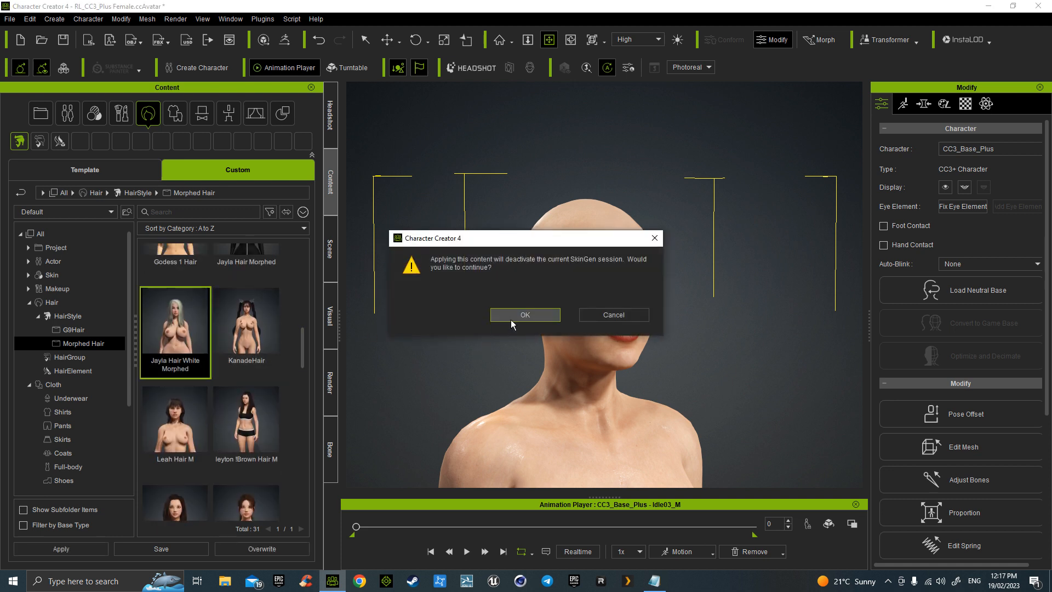
pyautogui.click(525, 315)
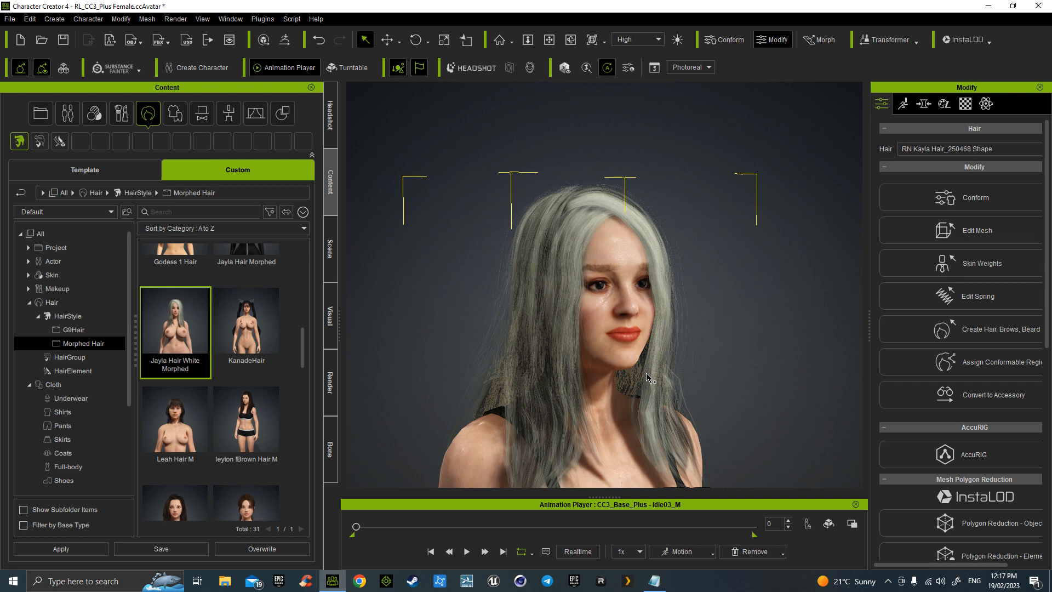
# Search the character's morphs for "vol" and set the Body Voluptuous morph to 40
pyautogui.keyDown('alt'); pyautogui.moveTo(659, 383); pyautogui.dragTo(584, 393, button='right'); pyautogui.keyUp('alt')
pyautogui.scroll(-4, 575, 391)
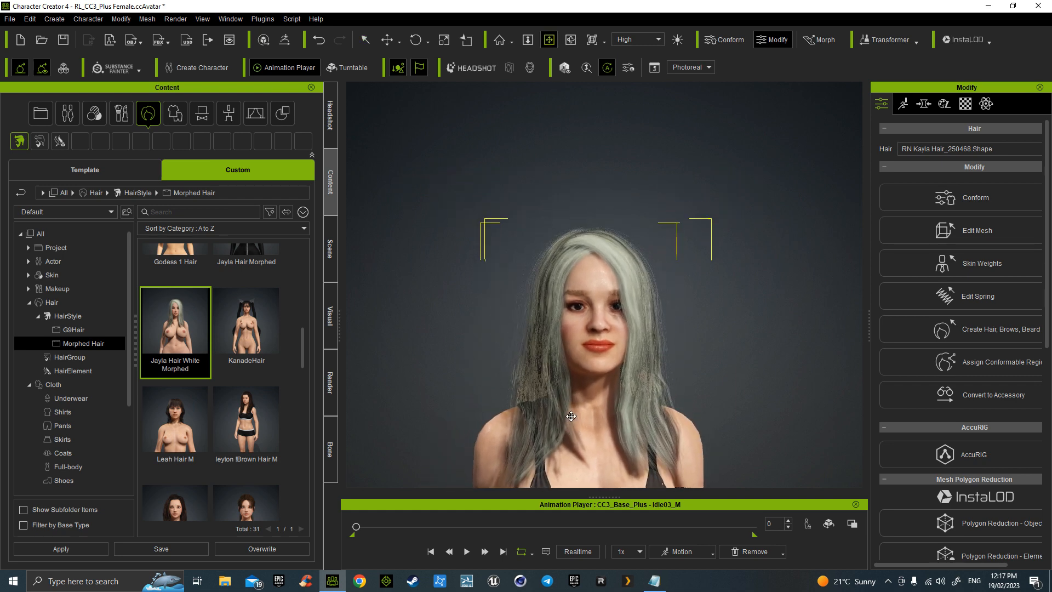
pyautogui.scroll(-5, 571, 416)
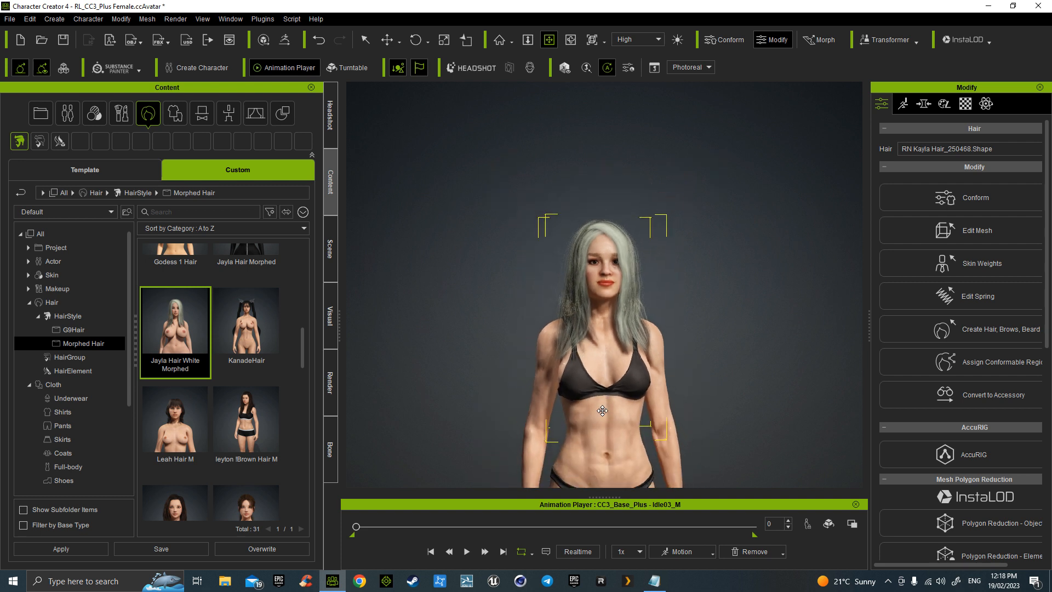
pyautogui.scroll(-5, 585, 348)
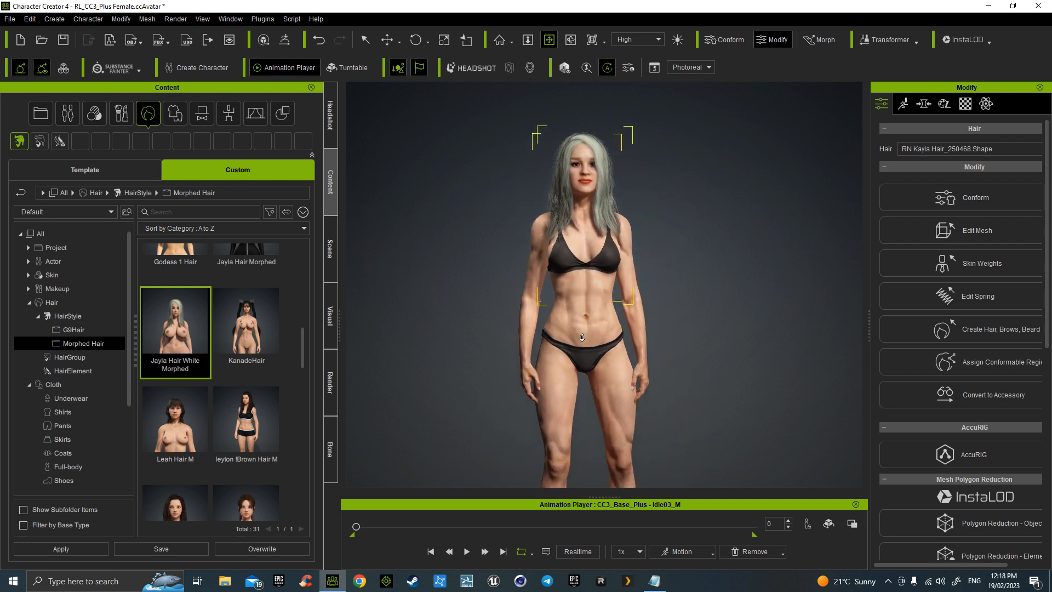
pyautogui.moveTo(587, 352); pyautogui.dragTo(582, 296, button='middle')
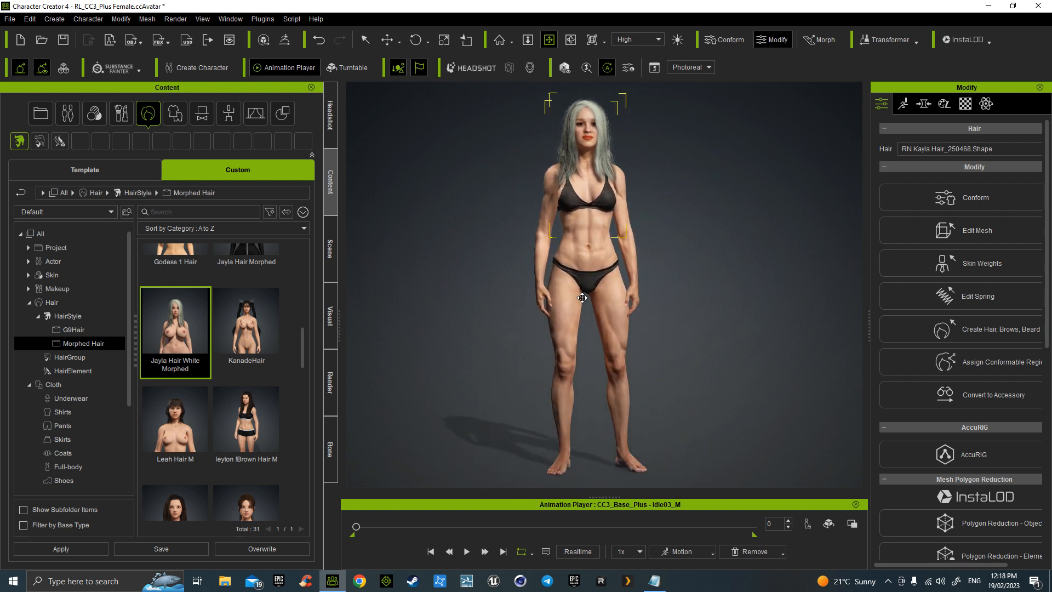
pyautogui.press('q')
pyautogui.click(599, 261)
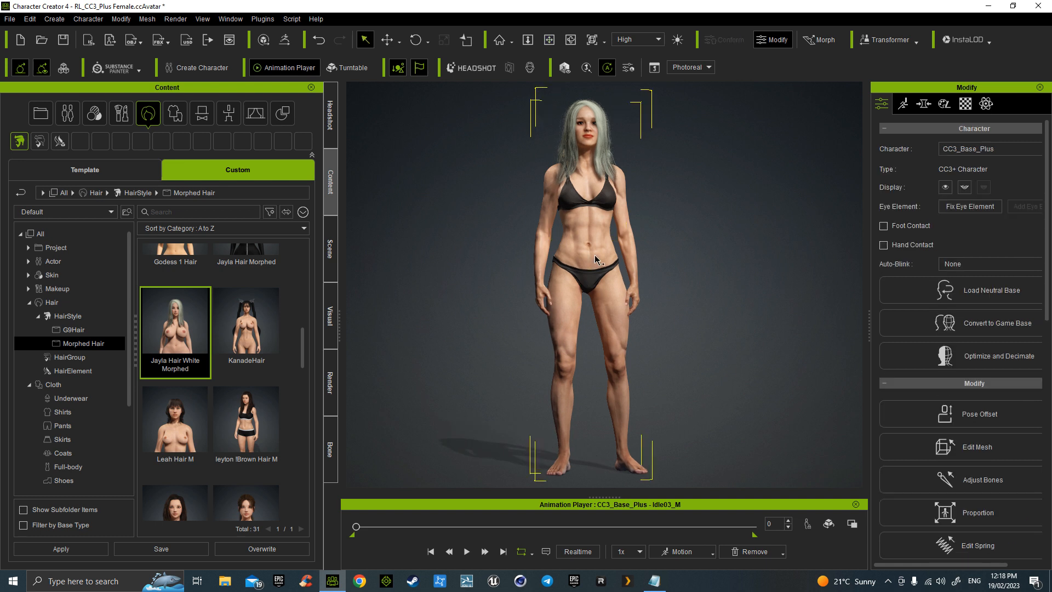
pyautogui.click(924, 103)
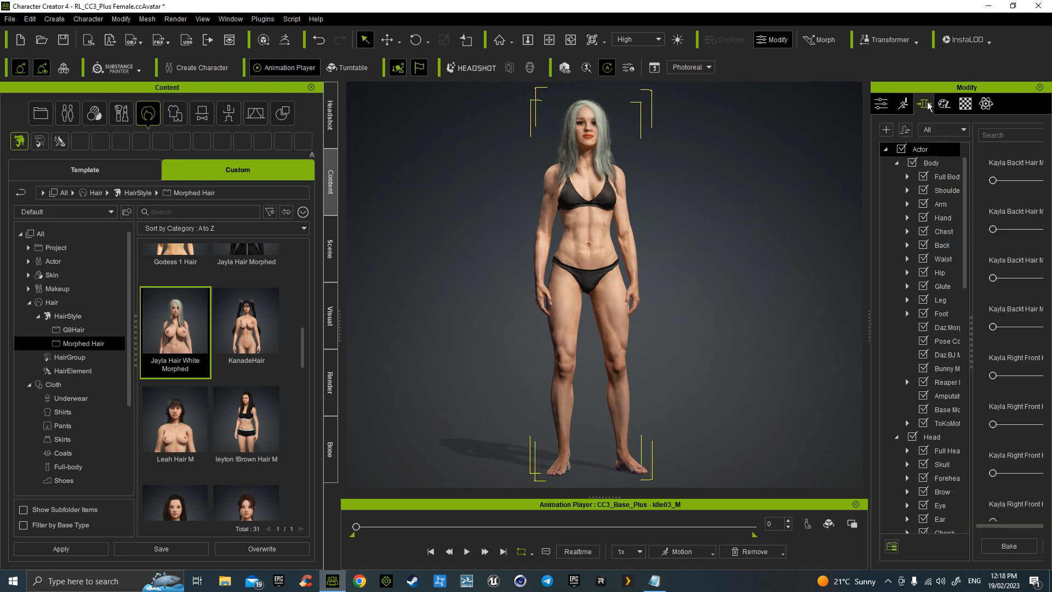
pyautogui.moveTo(869, 327); pyautogui.dragTo(783, 326)
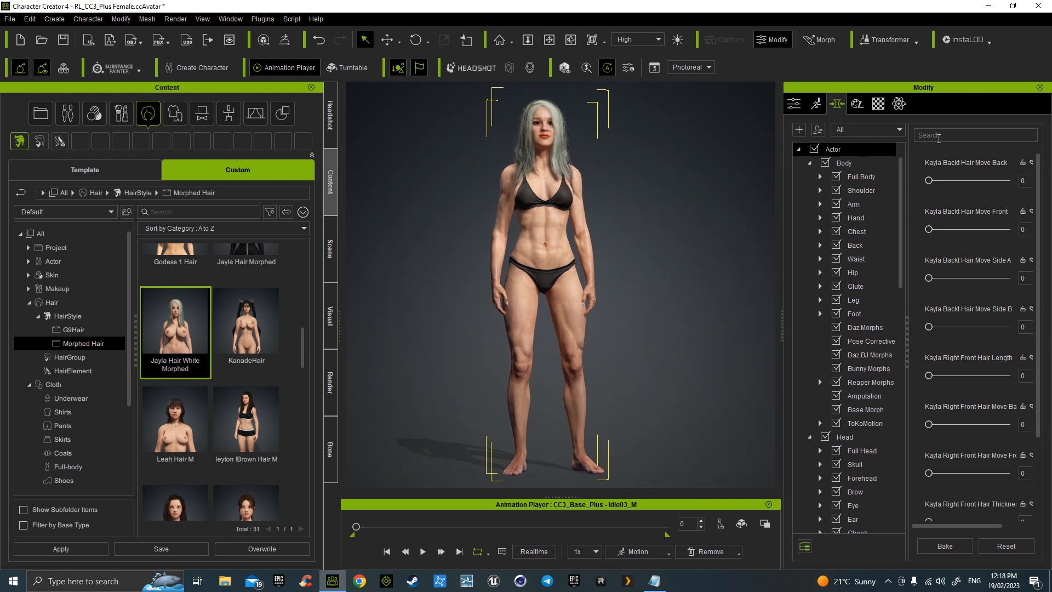
pyautogui.write('vol')
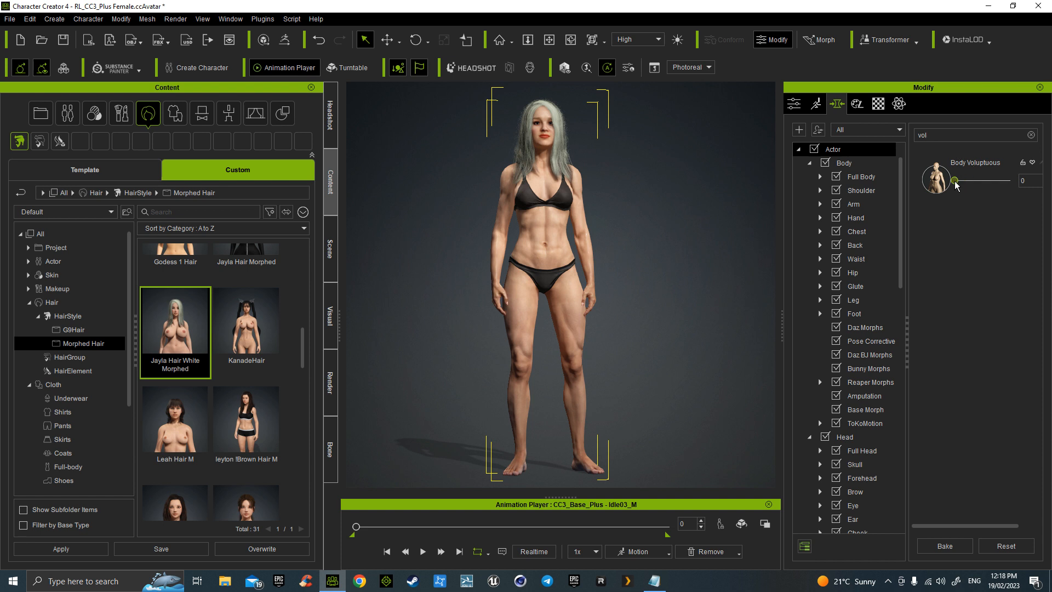
pyautogui.moveTo(966, 186); pyautogui.dragTo(976, 187)
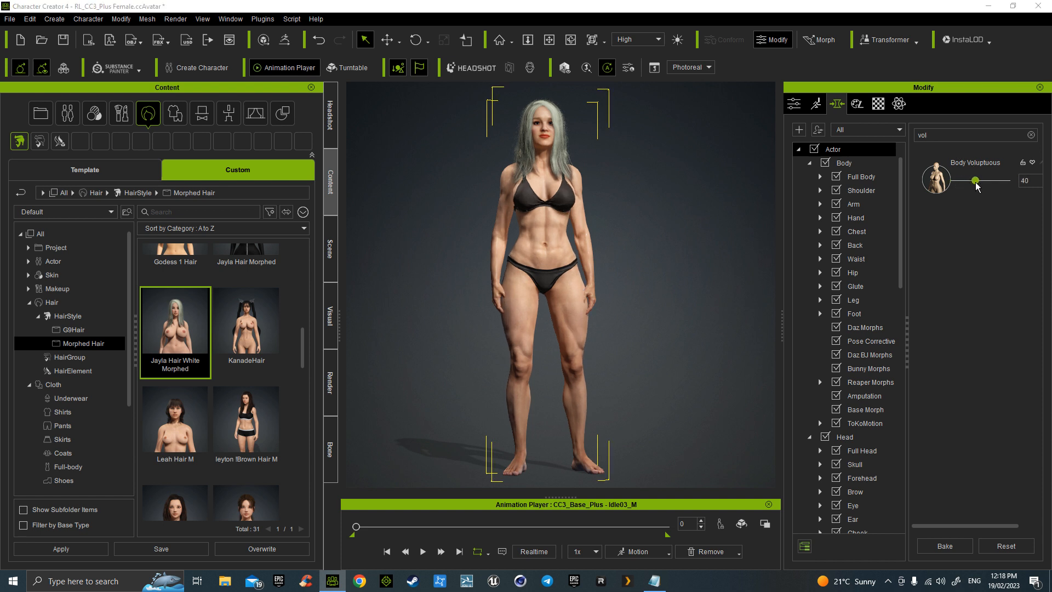
pyautogui.moveTo(716, 243); pyautogui.dragTo(669, 285, button='right')
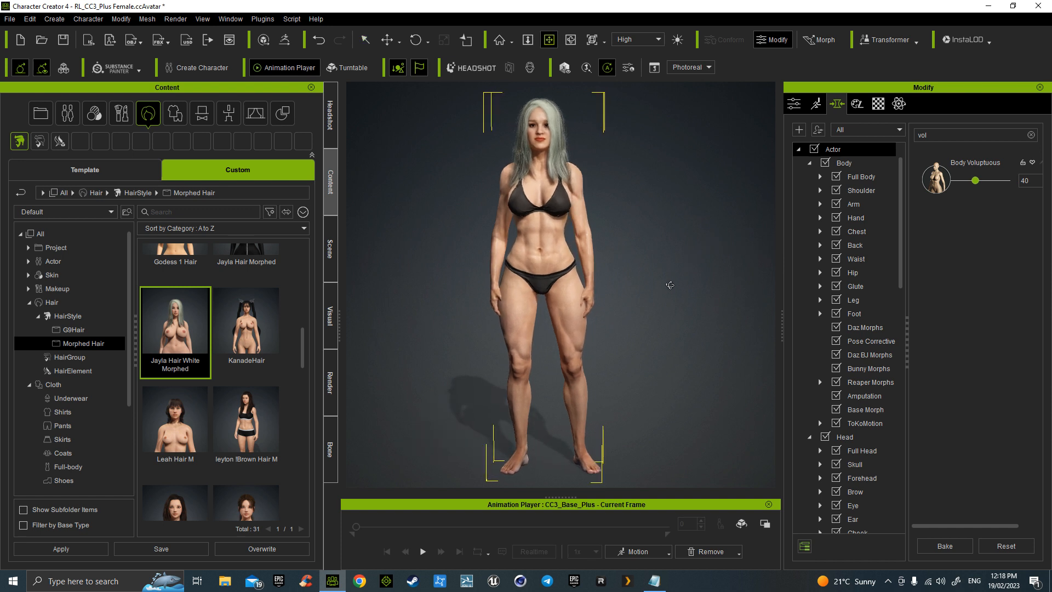
pyautogui.moveTo(675, 291); pyautogui.dragTo(686, 290)
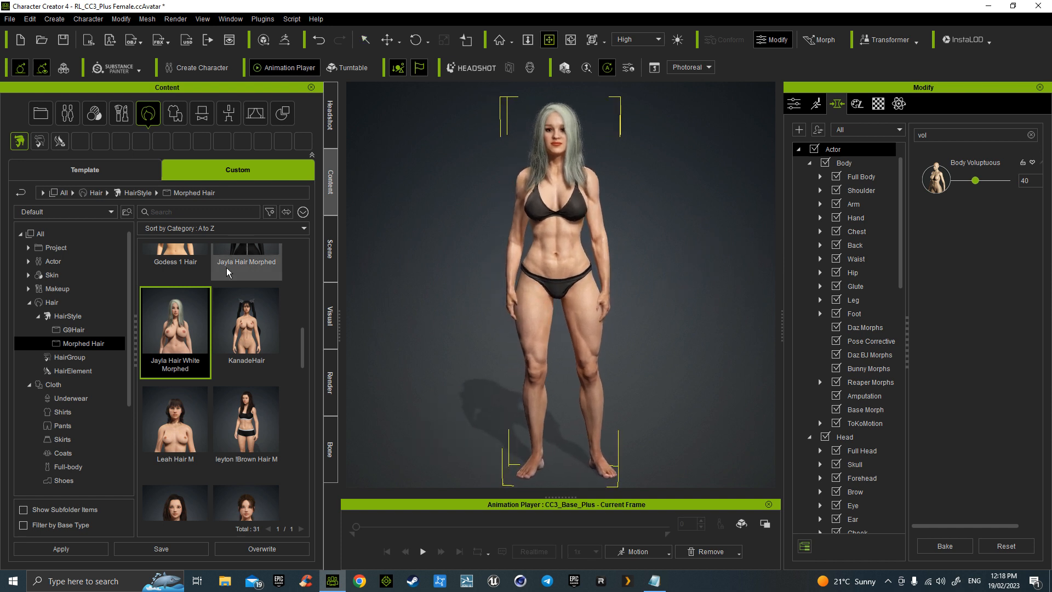
# Dress the character in Knee length skirt_A2 from the Skirts category of the template cloth library
pyautogui.click(173, 115)
pyautogui.click(116, 171)
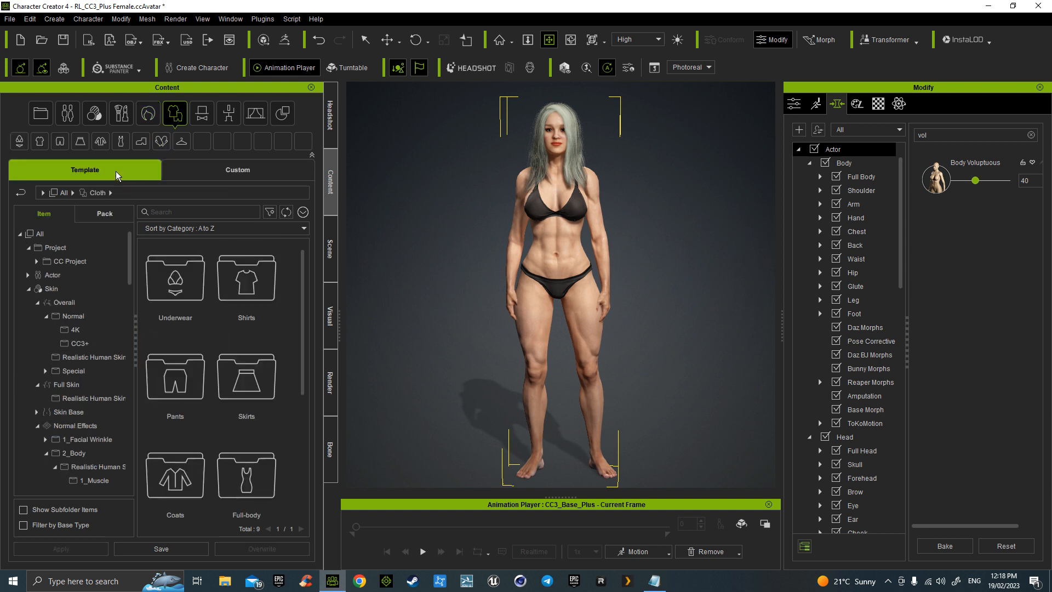
pyautogui.click(28, 289)
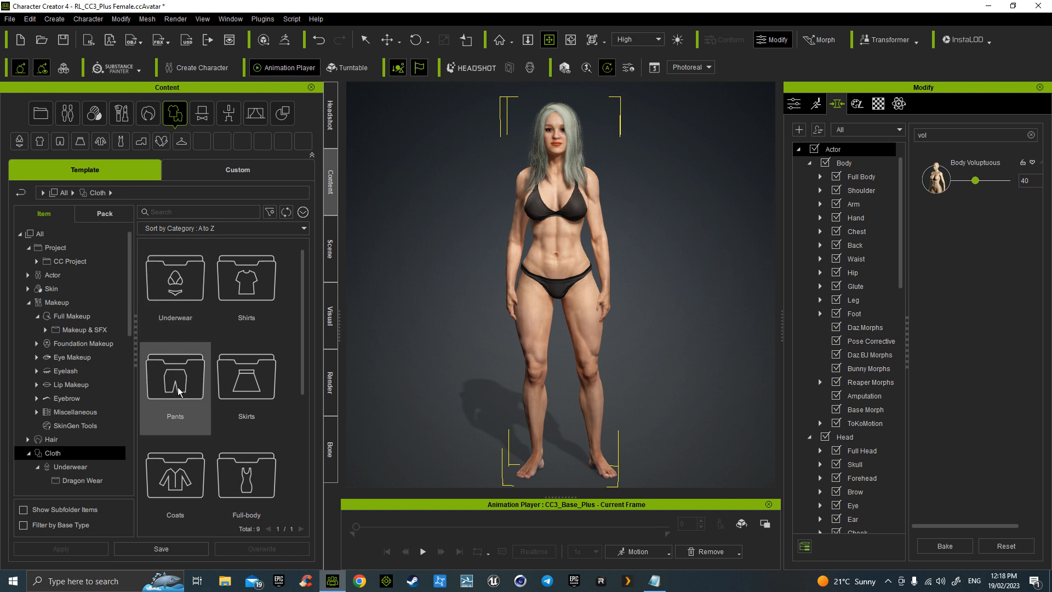
pyautogui.doubleClick(247, 394)
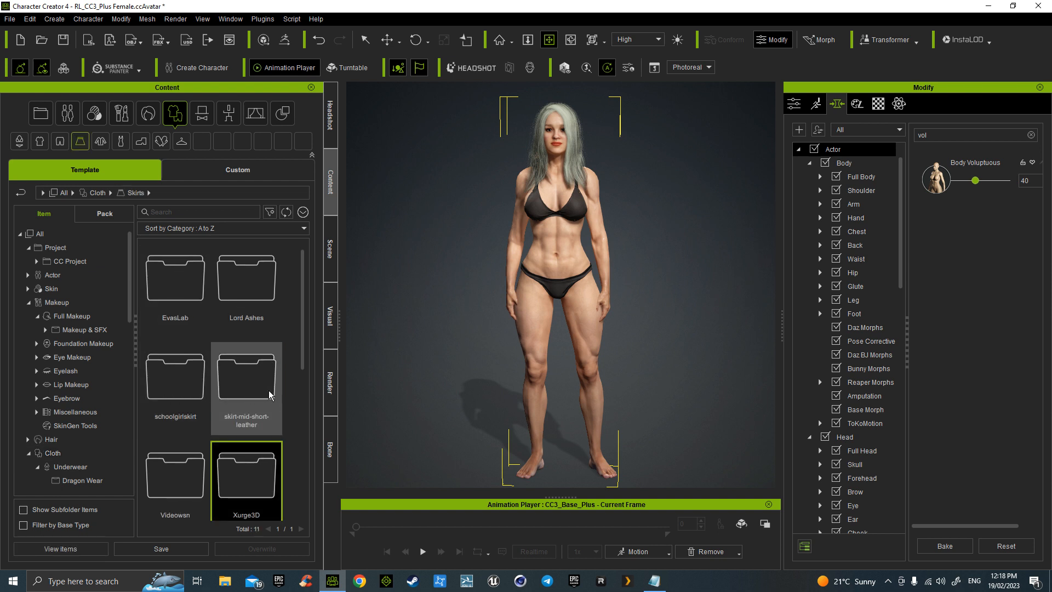
pyautogui.scroll(-1, 306, 431)
pyautogui.scroll(-3, 306, 430)
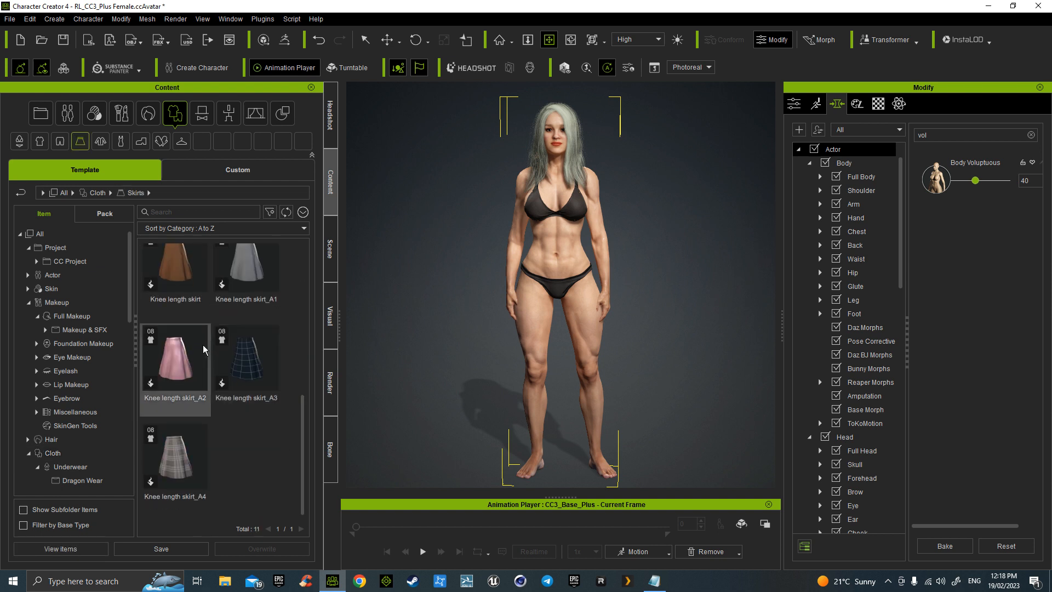
pyautogui.doubleClick(180, 358)
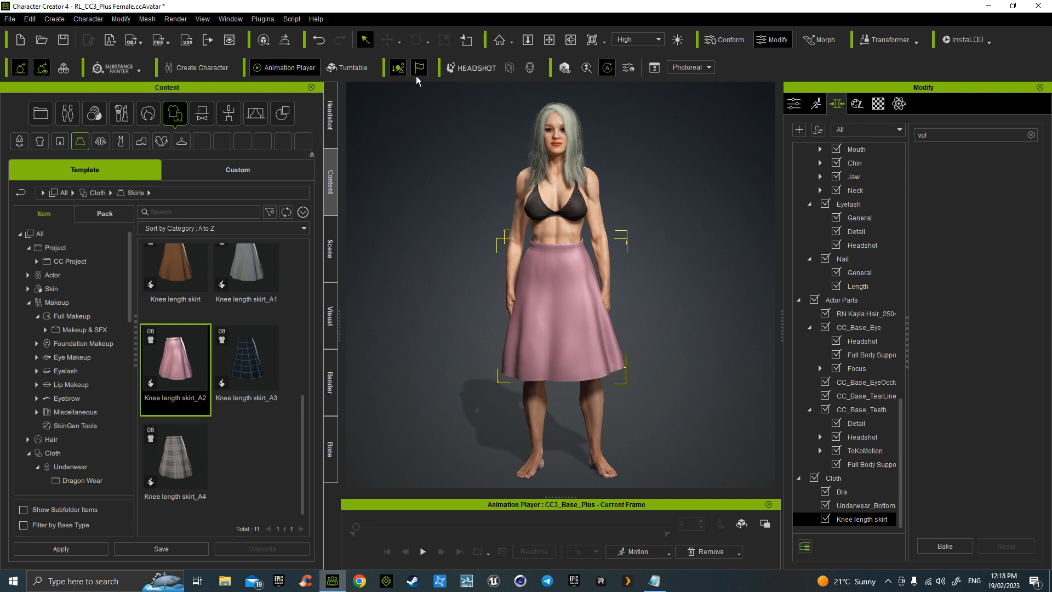
pyautogui.press('x')
pyautogui.moveTo(630, 337); pyautogui.dragTo(540, 328)
pyautogui.press('x')
pyautogui.moveTo(548, 343); pyautogui.dragTo(584, 326, button='right')
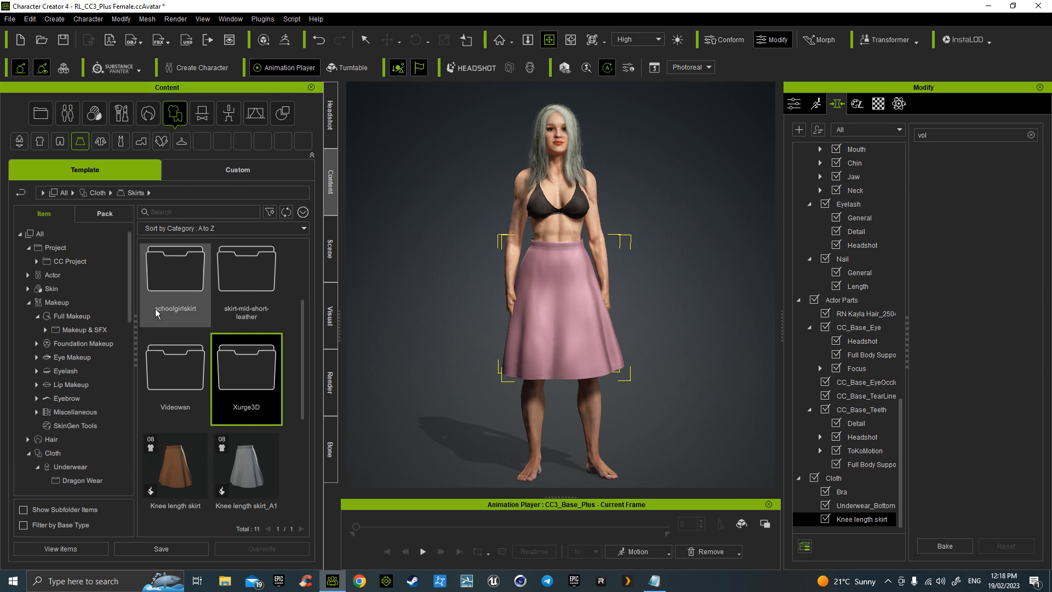
# Apply Denim shorts from the Pants category and delete the pink knee-length skirt from the character
pyautogui.moveTo(130, 295); pyautogui.dragTo(134, 388)
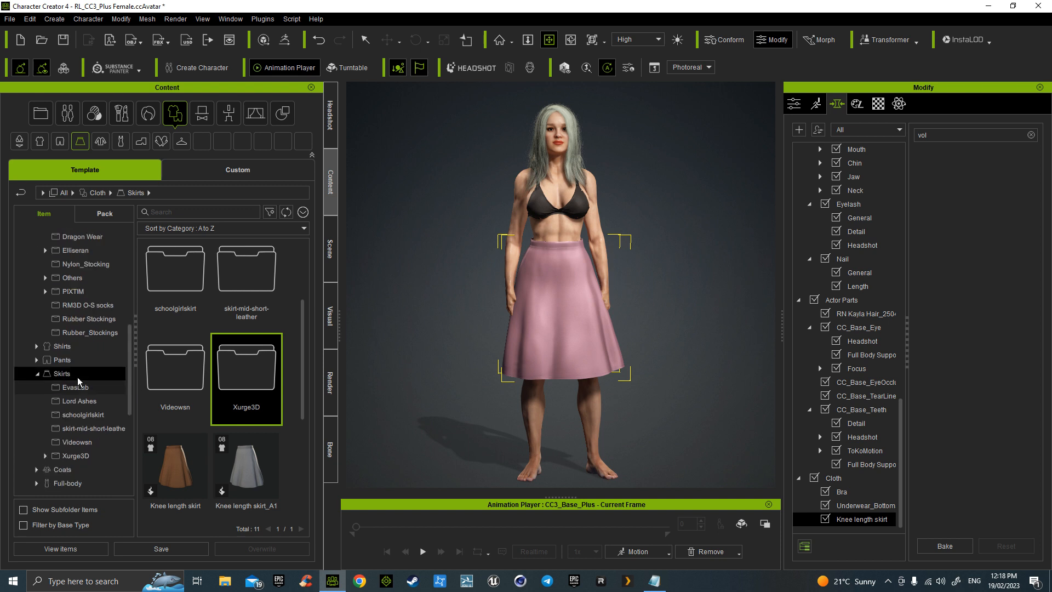
pyautogui.click(63, 360)
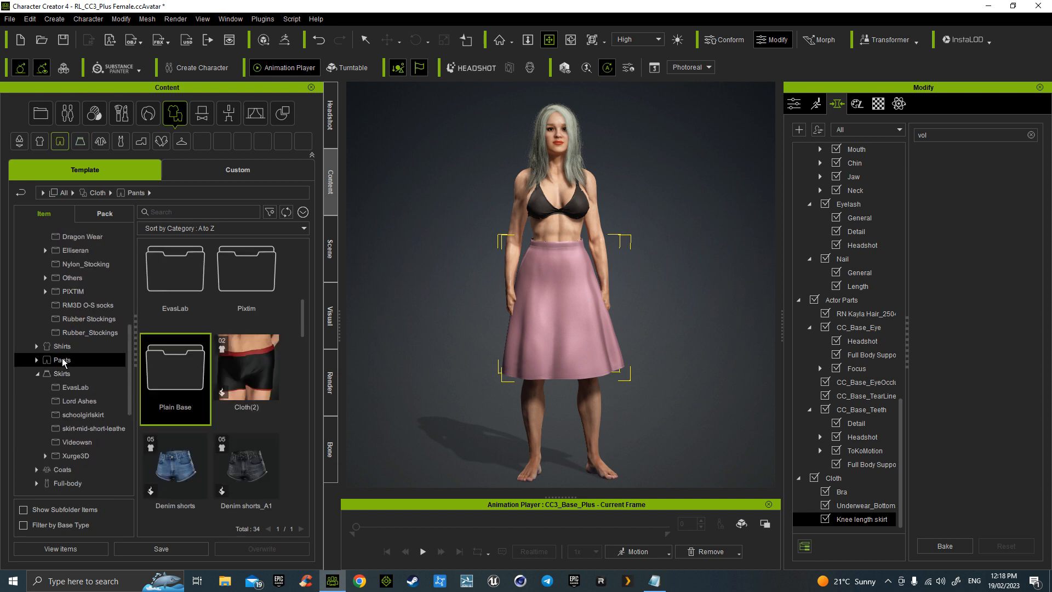
pyautogui.doubleClick(175, 467)
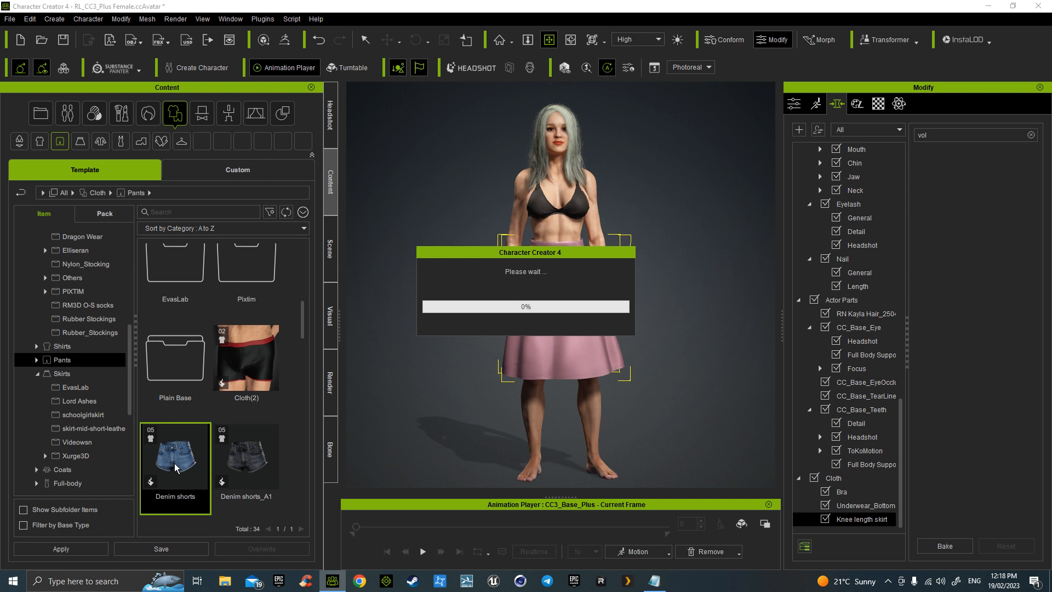
pyautogui.click(565, 336)
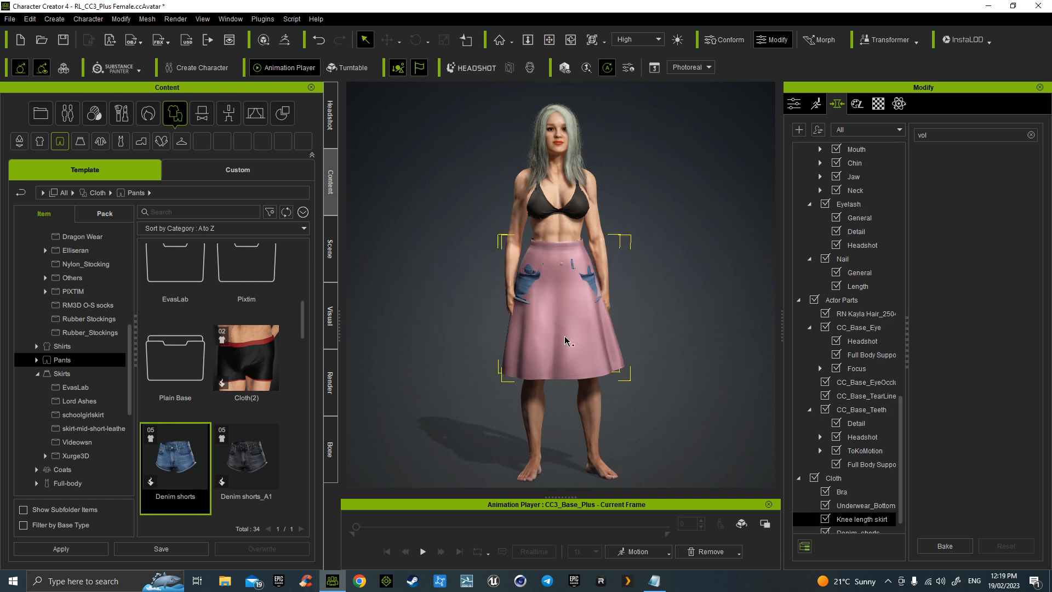
pyautogui.press('Delete')
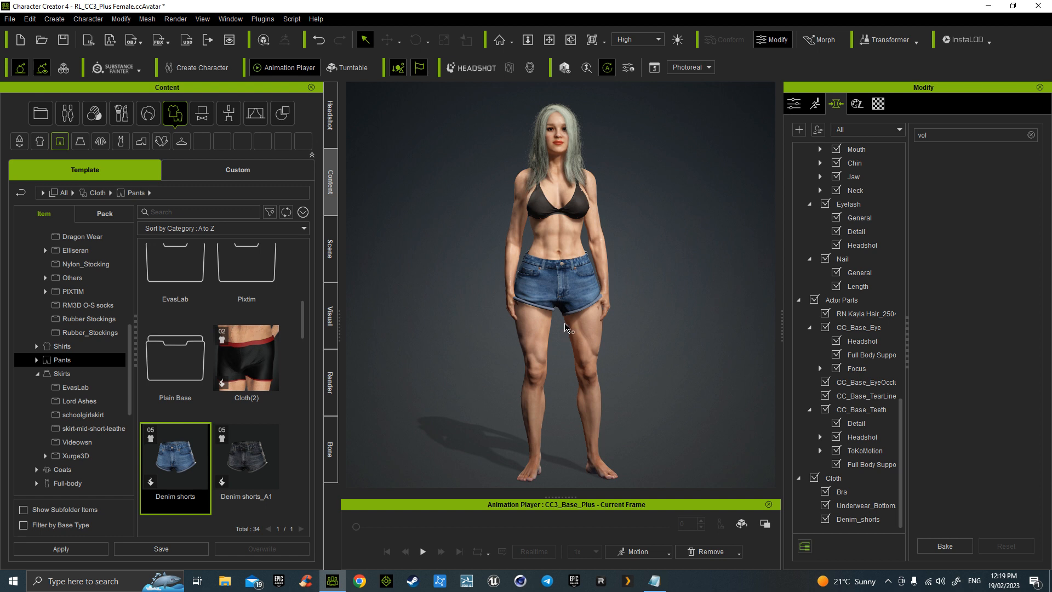
# Collapse the Makeup and Skirts branches of the template content tree and expand the Shirts folder under Cloth
pyautogui.click(568, 260)
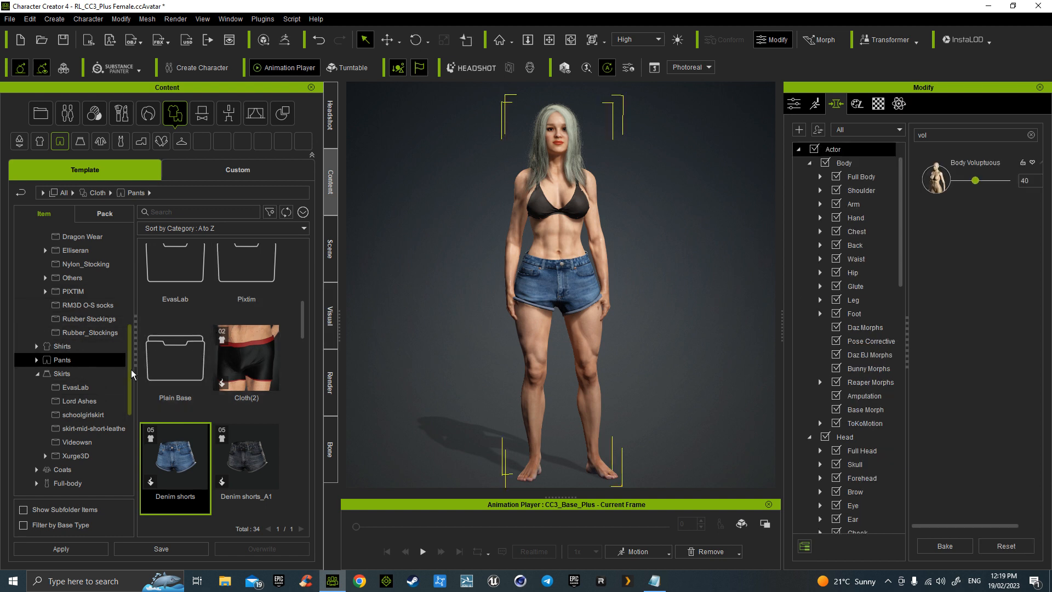
pyautogui.scroll(6, 131, 369)
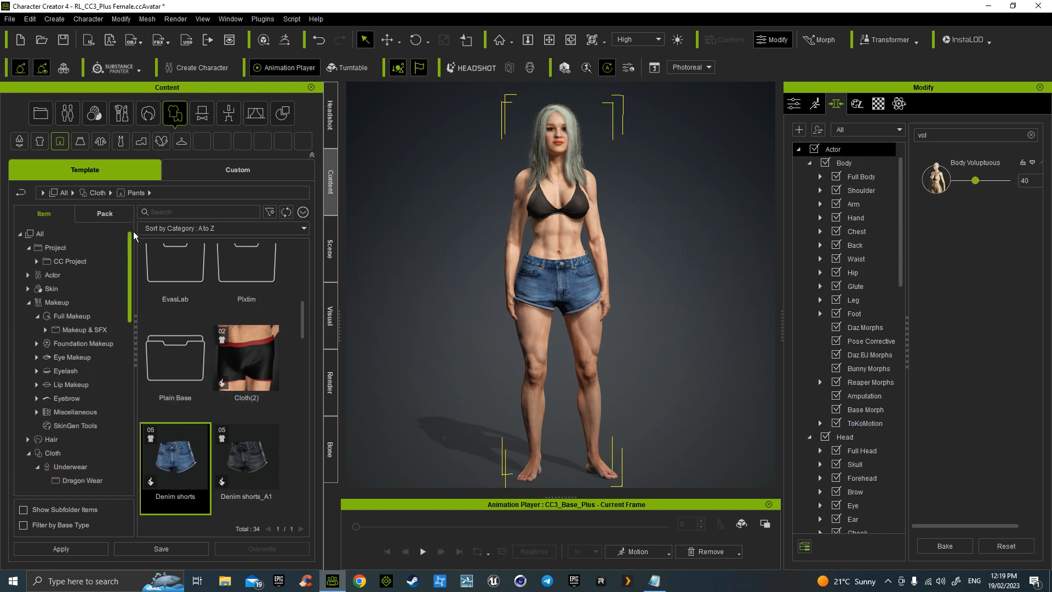
pyautogui.click(28, 307)
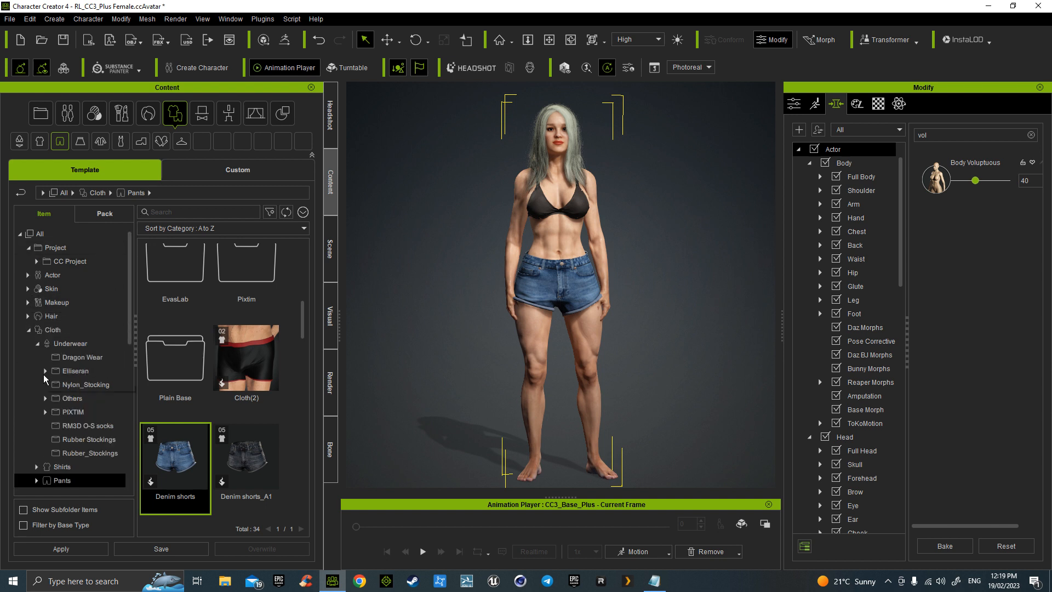
pyautogui.click(28, 329)
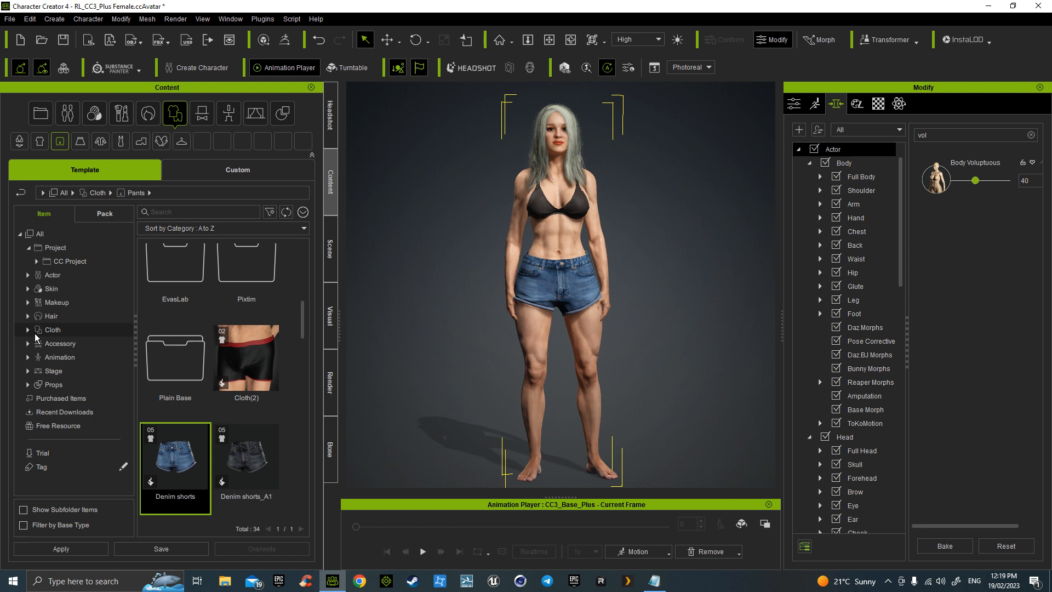
pyautogui.click(27, 329)
pyautogui.scroll(-3, 50, 380)
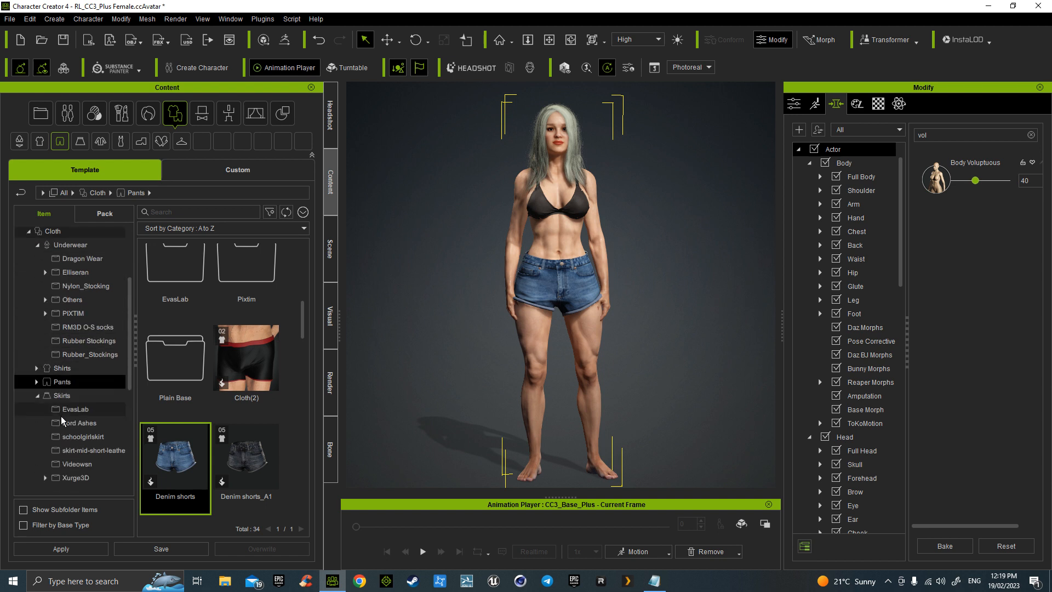
pyautogui.click(37, 341)
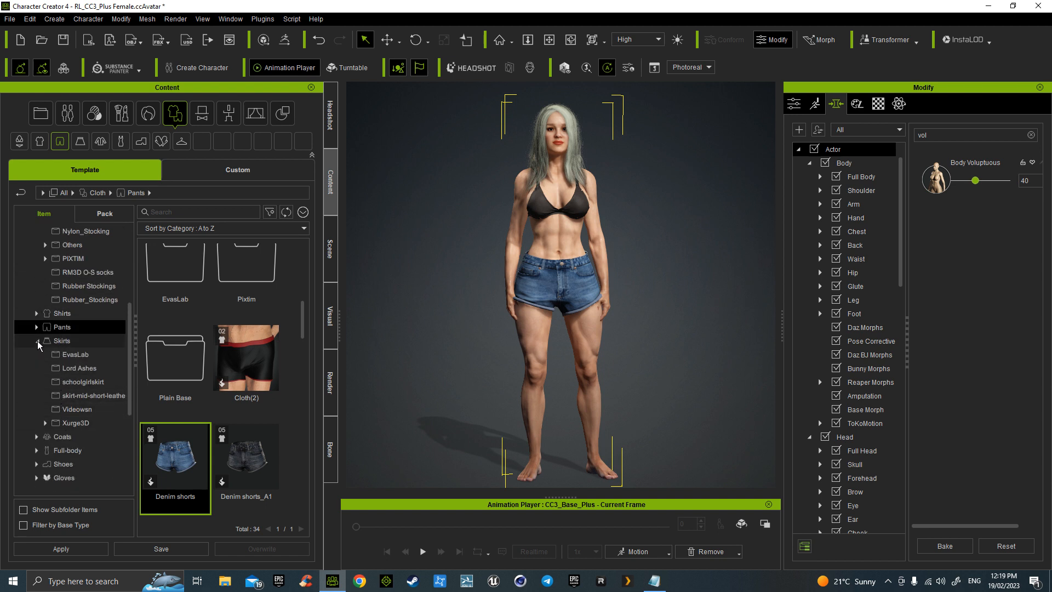
pyautogui.click(36, 314)
pyautogui.scroll(-2, 77, 432)
pyautogui.scroll(-3, 77, 432)
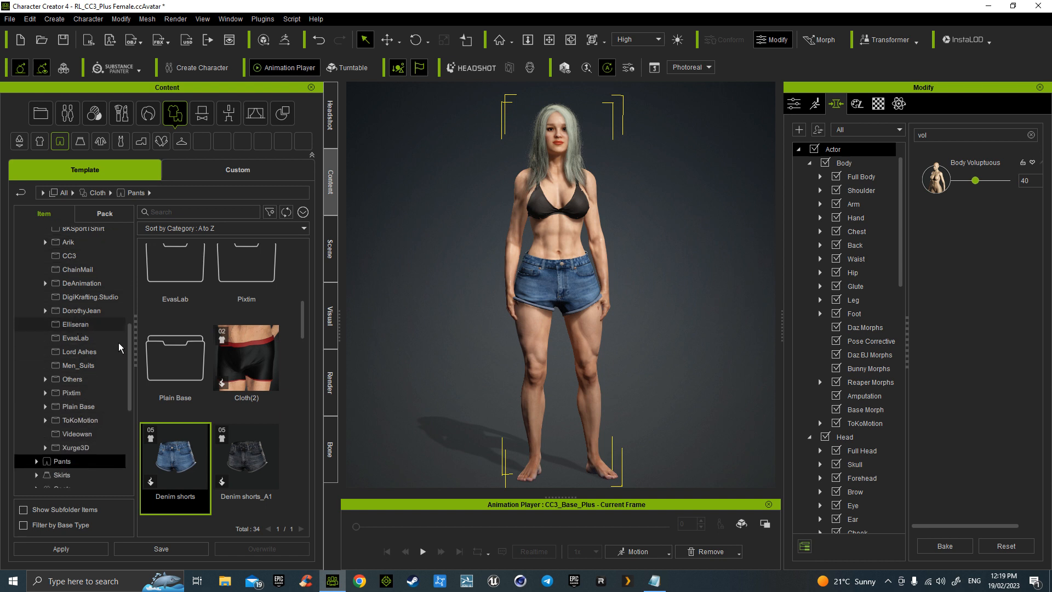
pyautogui.scroll(3, 130, 356)
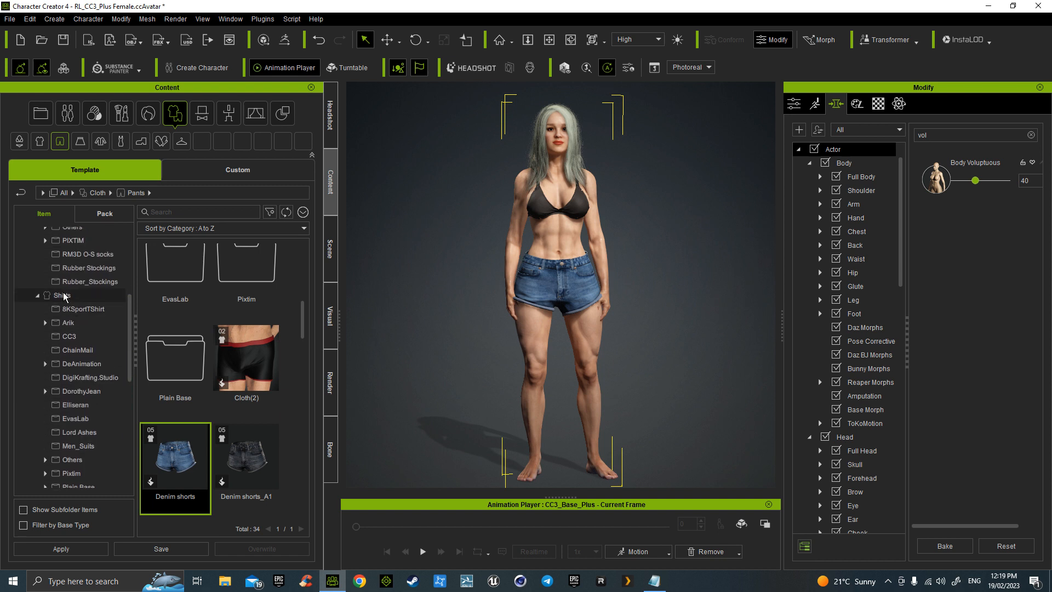
# Dress the character in Rolled sleeves shirt_A4 from the Shirts category
pyautogui.click(61, 294)
pyautogui.moveTo(301, 265); pyautogui.dragTo(308, 370)
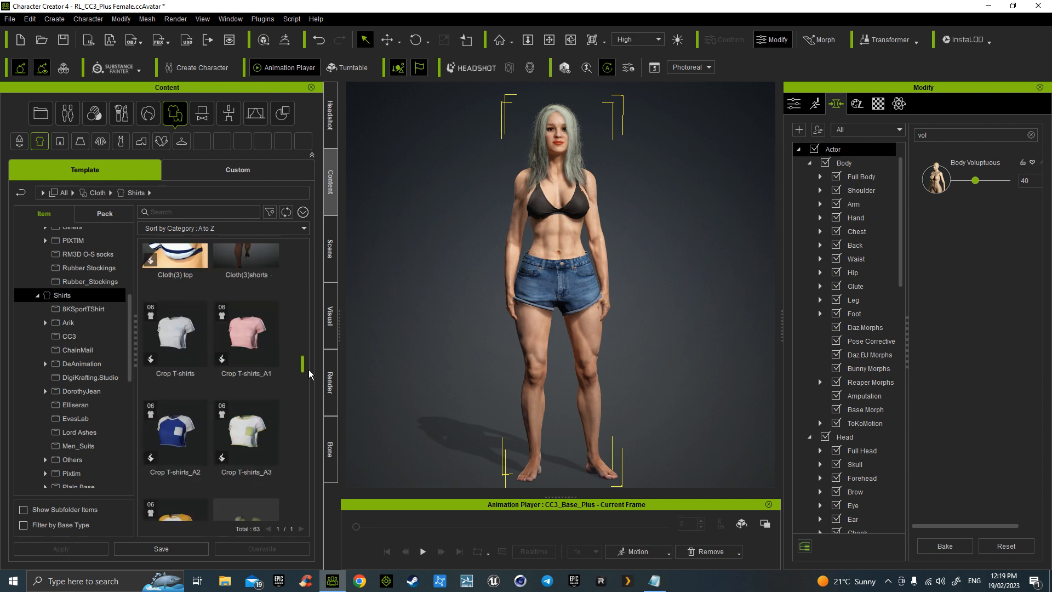
pyautogui.moveTo(301, 366); pyautogui.dragTo(304, 465)
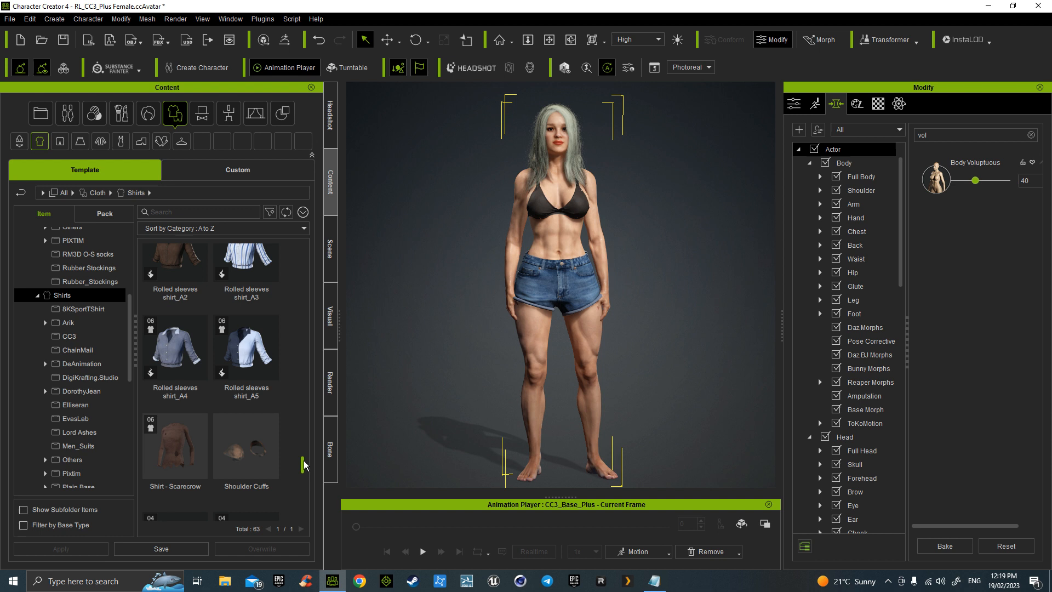
pyautogui.doubleClick(180, 366)
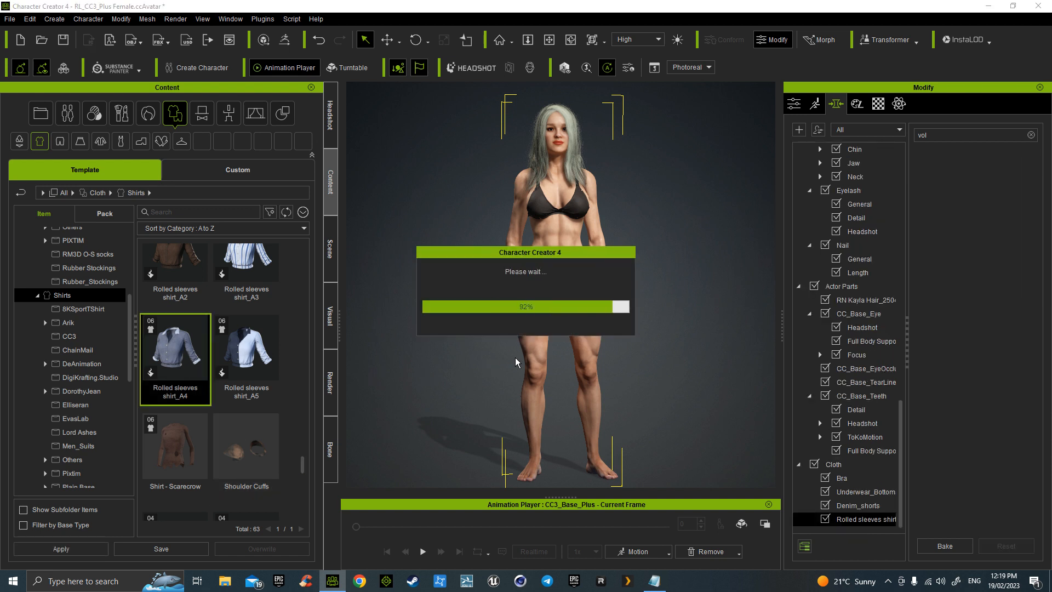
pyautogui.press('x')
pyautogui.click(583, 300)
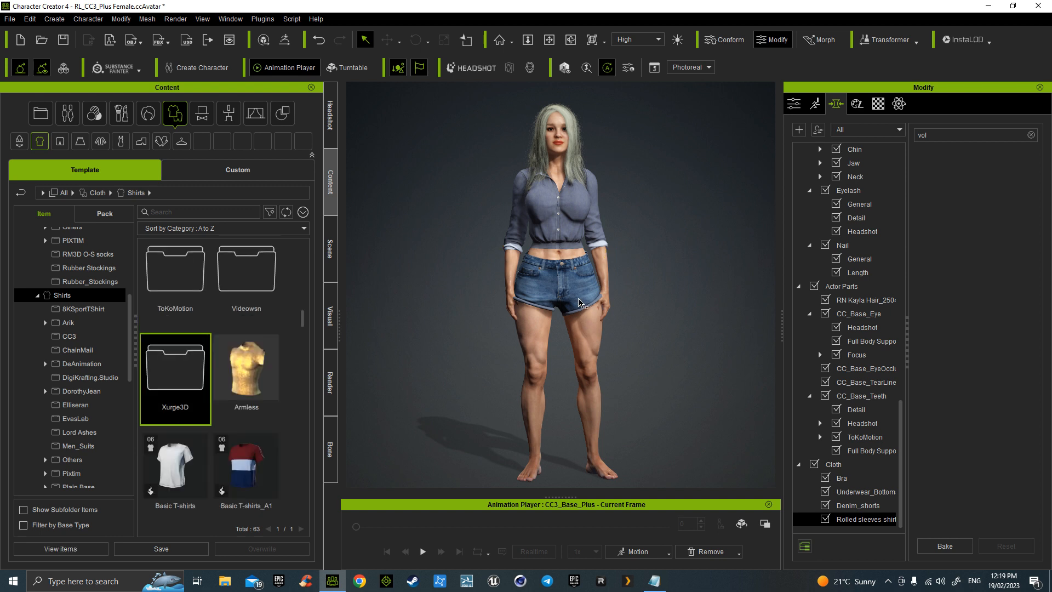
pyautogui.press('x')
pyautogui.moveTo(587, 297)
pyautogui.mouseDown(button='right')
pyautogui.moveTo(519, 298)
pyautogui.moveTo(571, 289)
pyautogui.mouseUp(button='right')
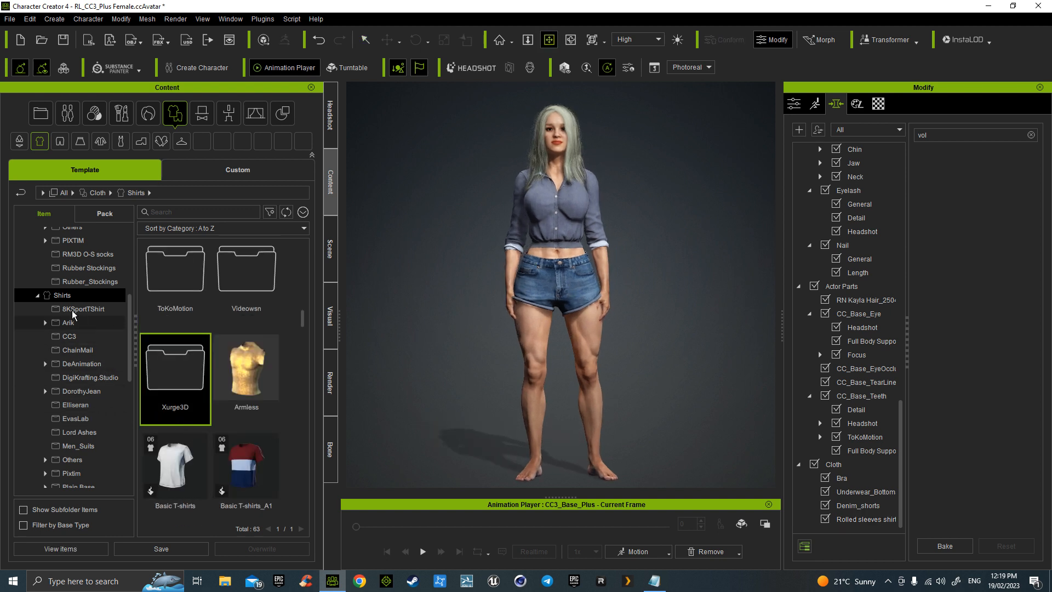
# Dress the character in Canvas Shoes_A1 from the Shoes category of the template cloth library
pyautogui.click(38, 297)
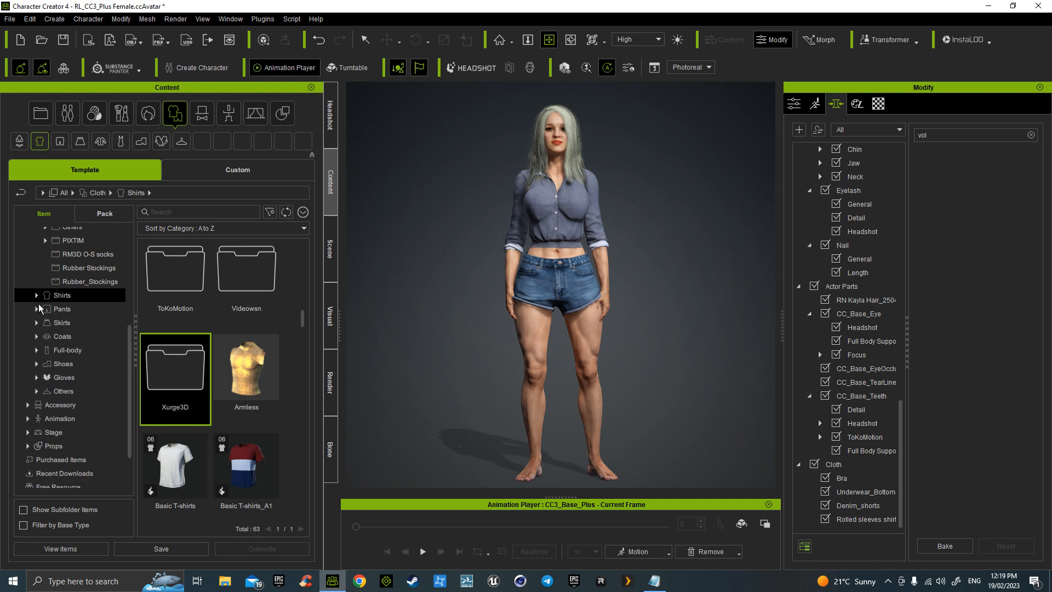
pyautogui.click(63, 367)
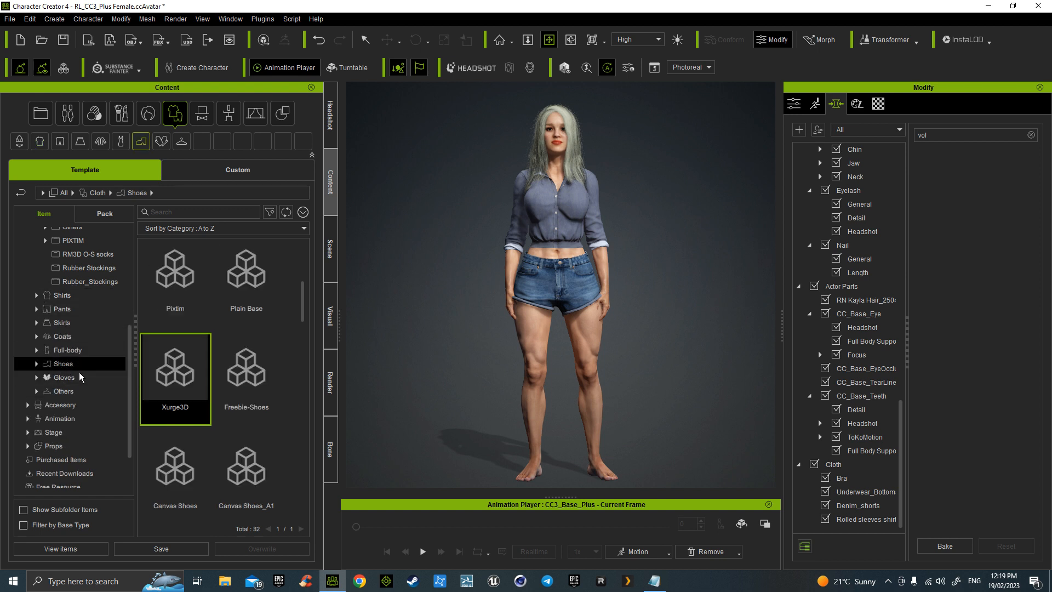
pyautogui.doubleClick(258, 458)
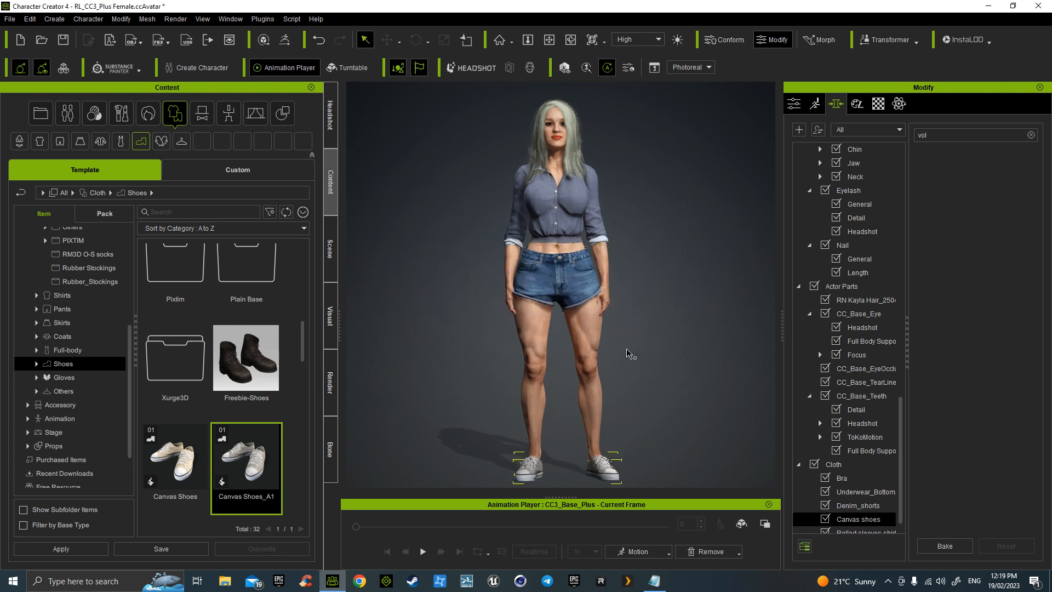
# Apply the female Idle02_F acting motion to the whole character
pyautogui.click(607, 310)
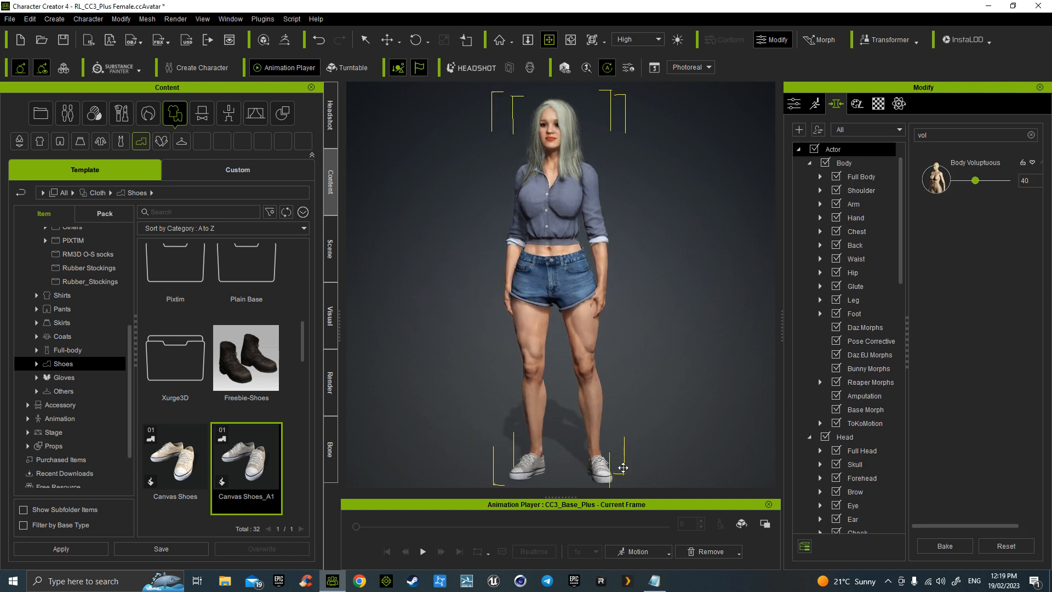
pyautogui.click(637, 551)
pyautogui.moveTo(649, 390)
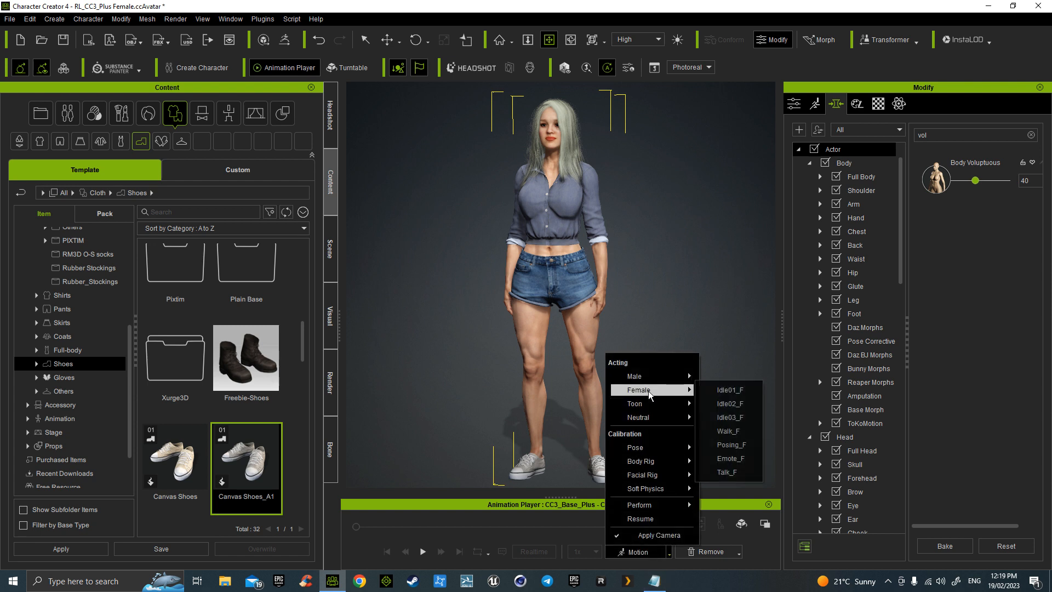
pyautogui.click(736, 409)
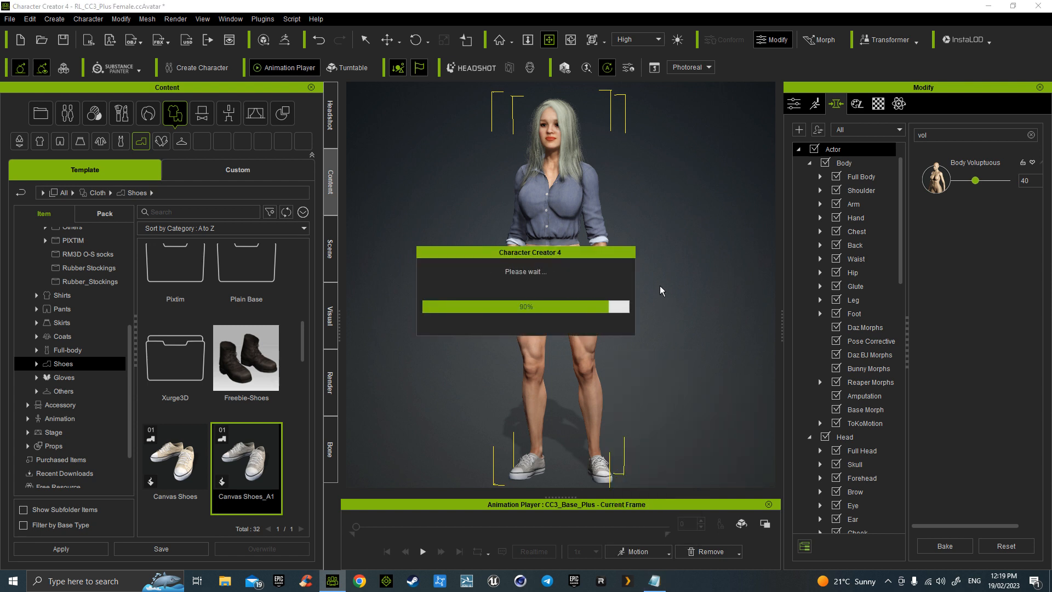
pyautogui.moveTo(602, 311); pyautogui.dragTo(630, 311, button='right')
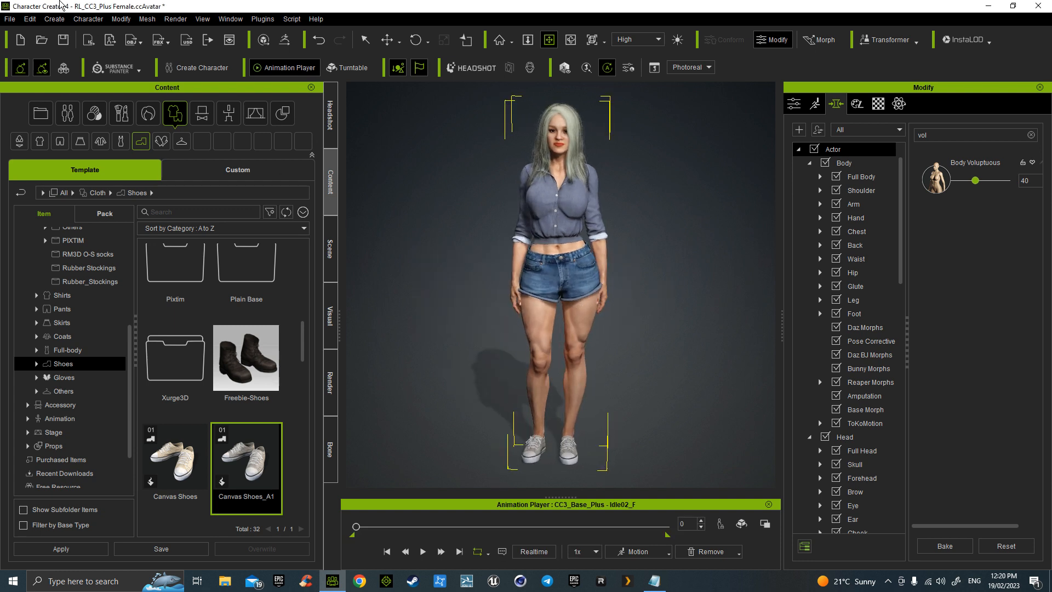
# Send the character with its motion to iClone and show the Actor category of the custom content library
pyautogui.click(90, 42)
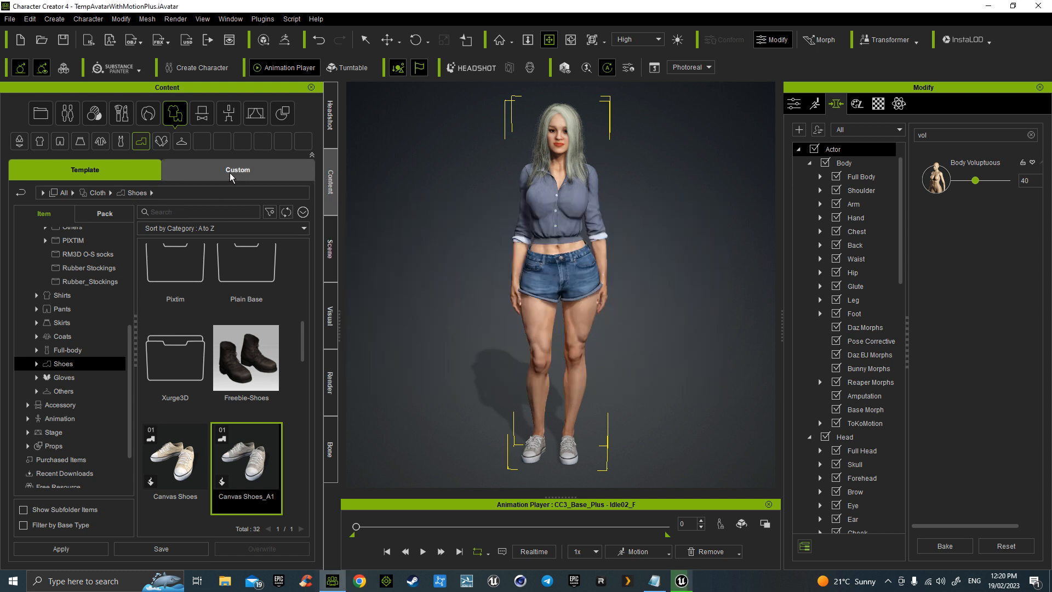
pyautogui.click(229, 172)
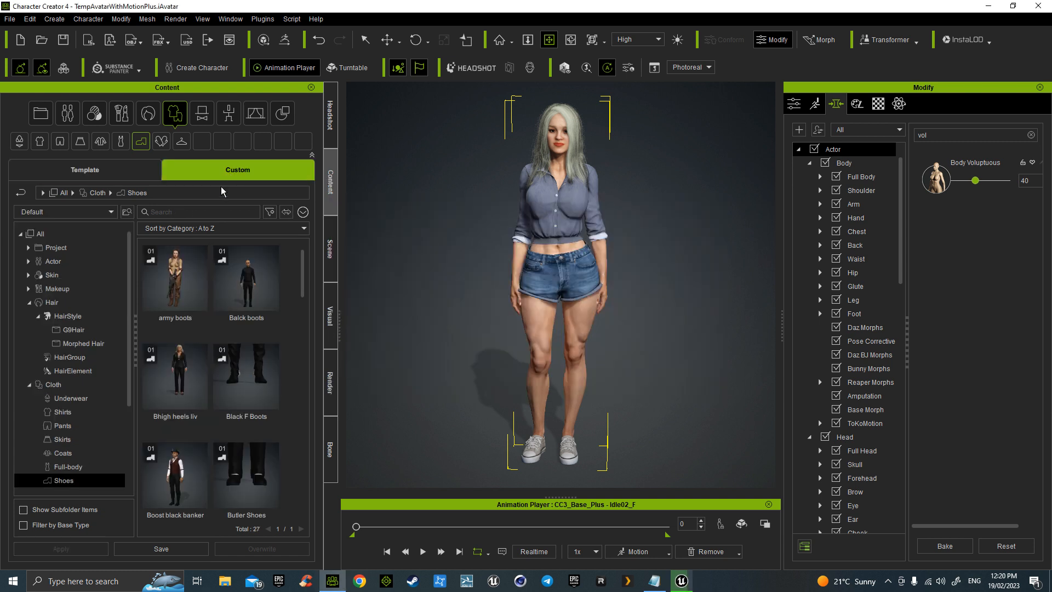
pyautogui.click(75, 263)
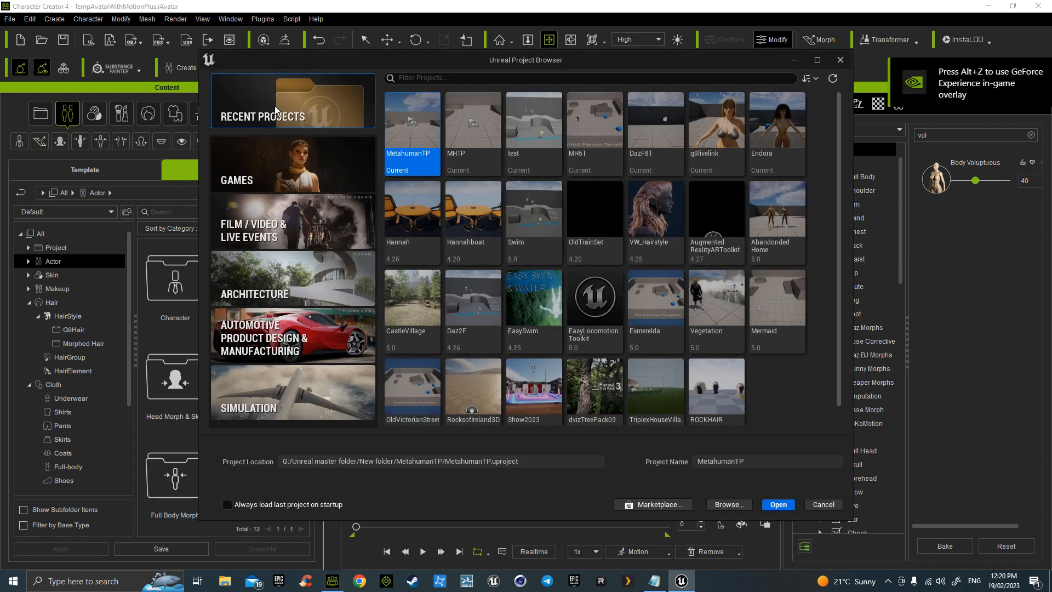
# In the Unreal Project Browser, create a Third Person Blueprint game project named CC4tp without starter content
pyautogui.click(274, 159)
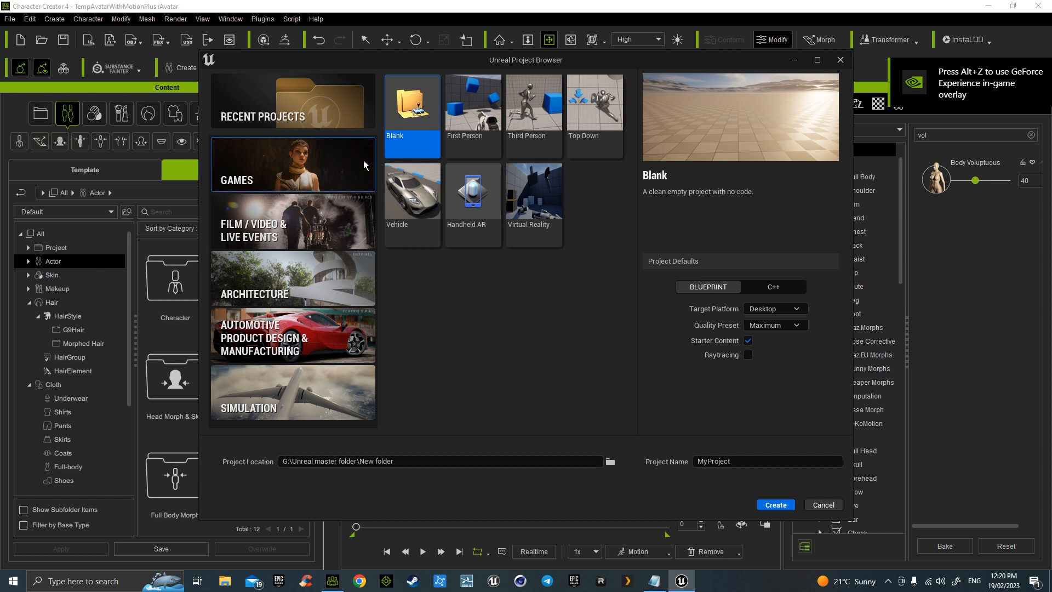
pyautogui.click(534, 120)
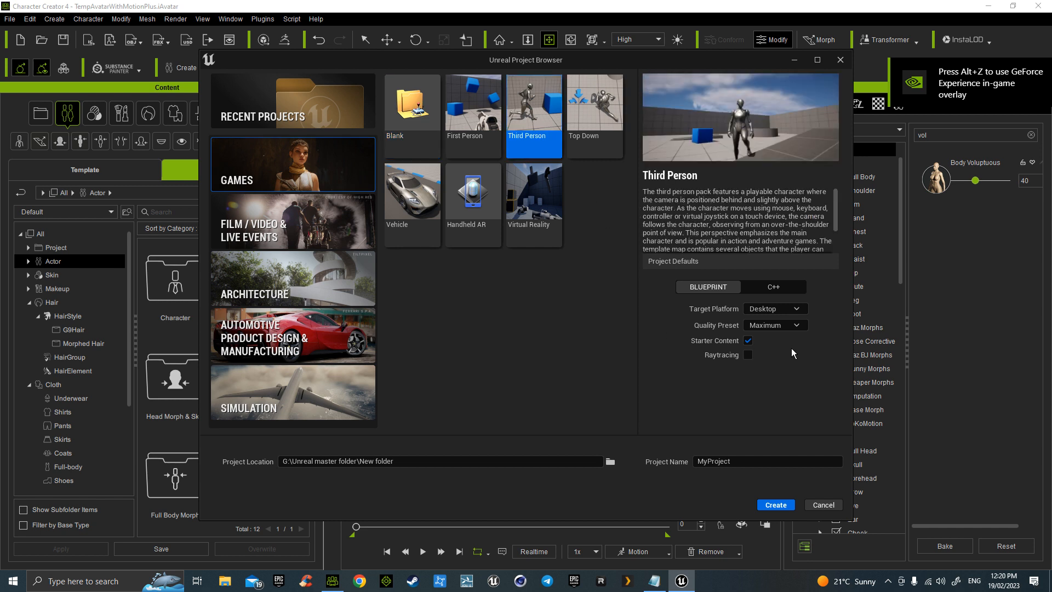
pyautogui.click(748, 340)
pyautogui.click(699, 461)
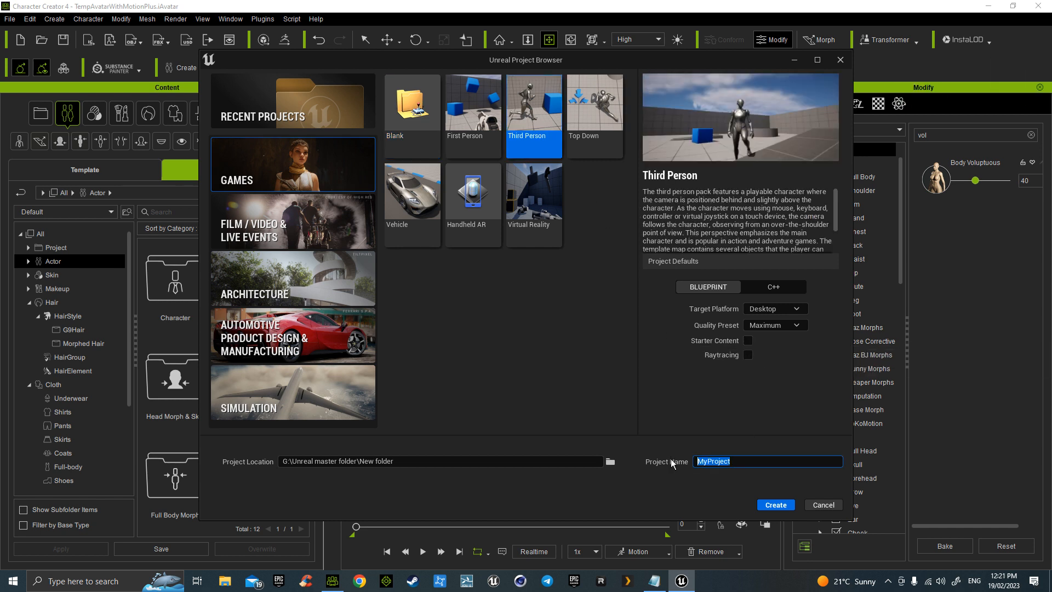
pyautogui.write('CC4tp')
pyautogui.click(777, 505)
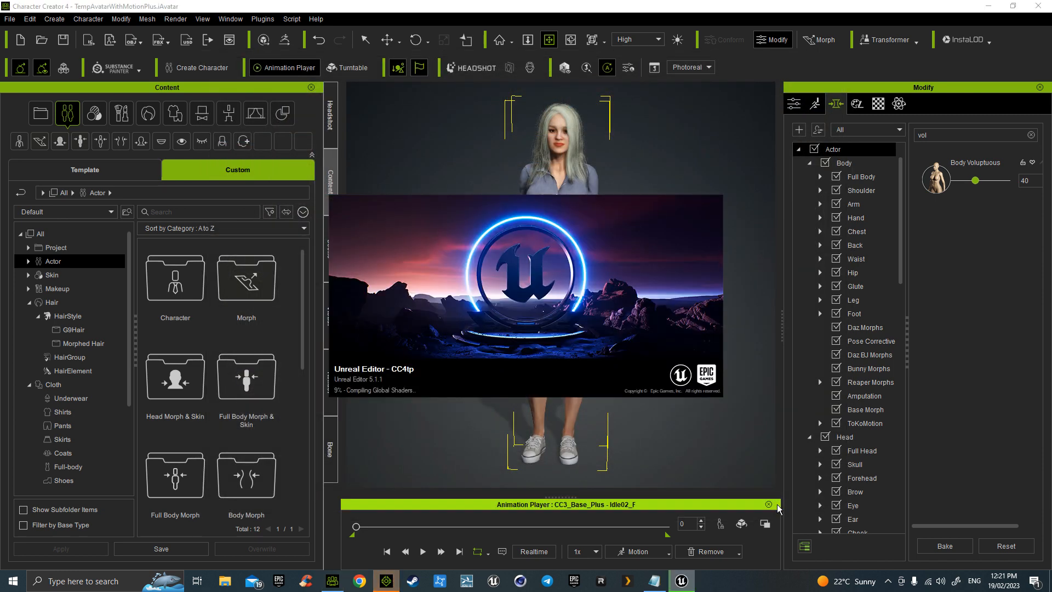
# Open a browser window aside, return to Character Creator and request the Character Creator & iClone Auto Setup tool for Unreal
pyautogui.click(359, 581)
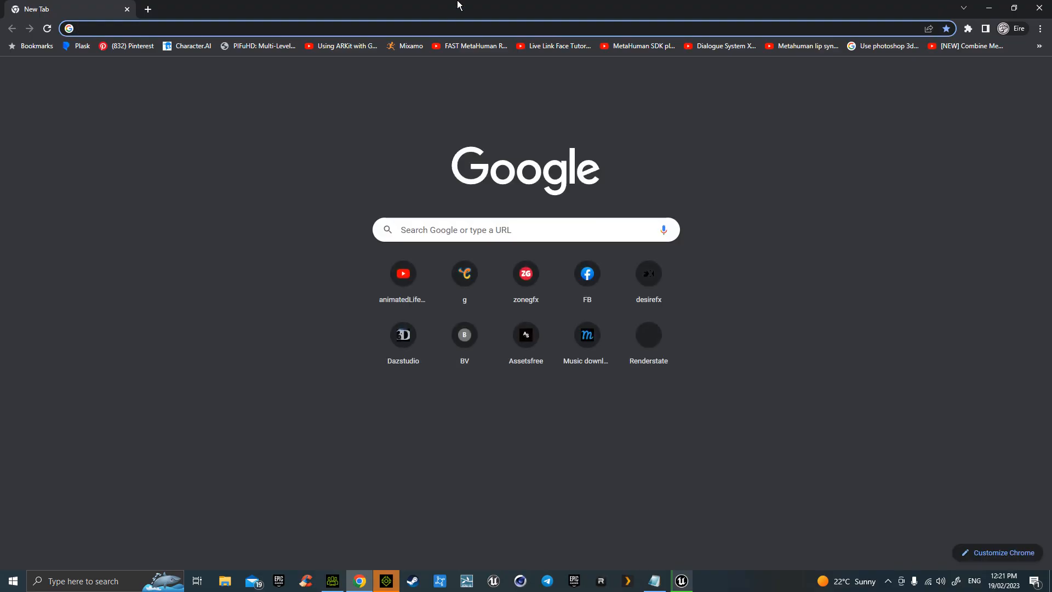
pyautogui.moveTo(459, 5); pyautogui.dragTo(0, 82)
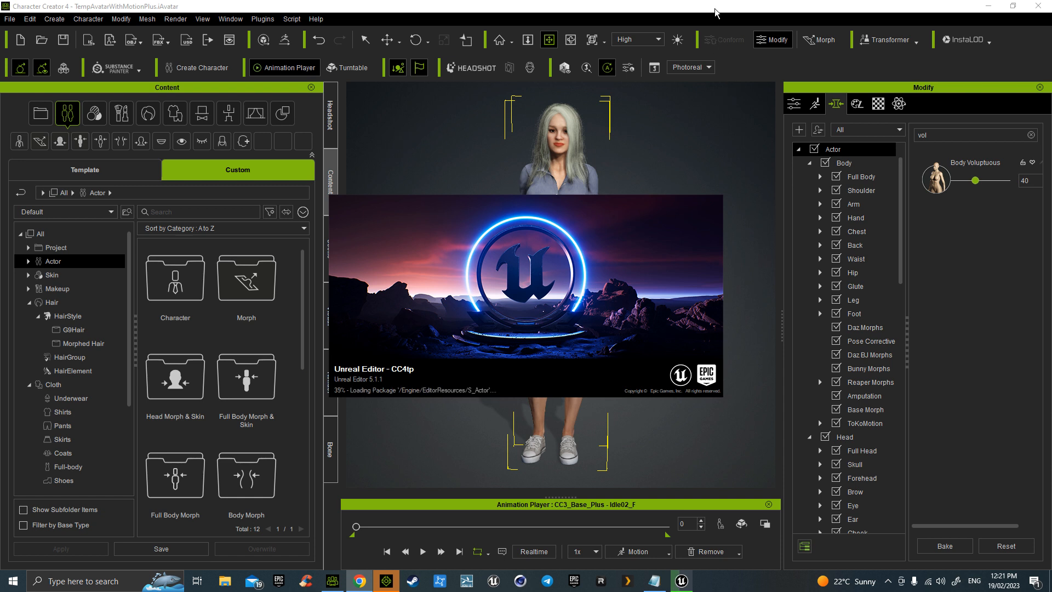
pyautogui.click(316, 18)
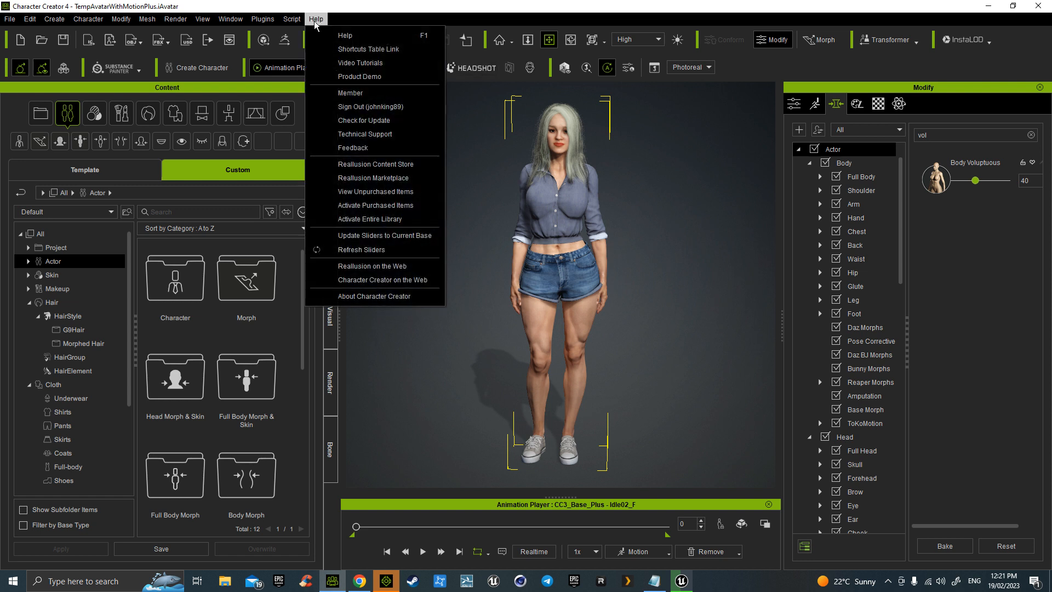
pyautogui.click(461, 246)
pyautogui.click(263, 19)
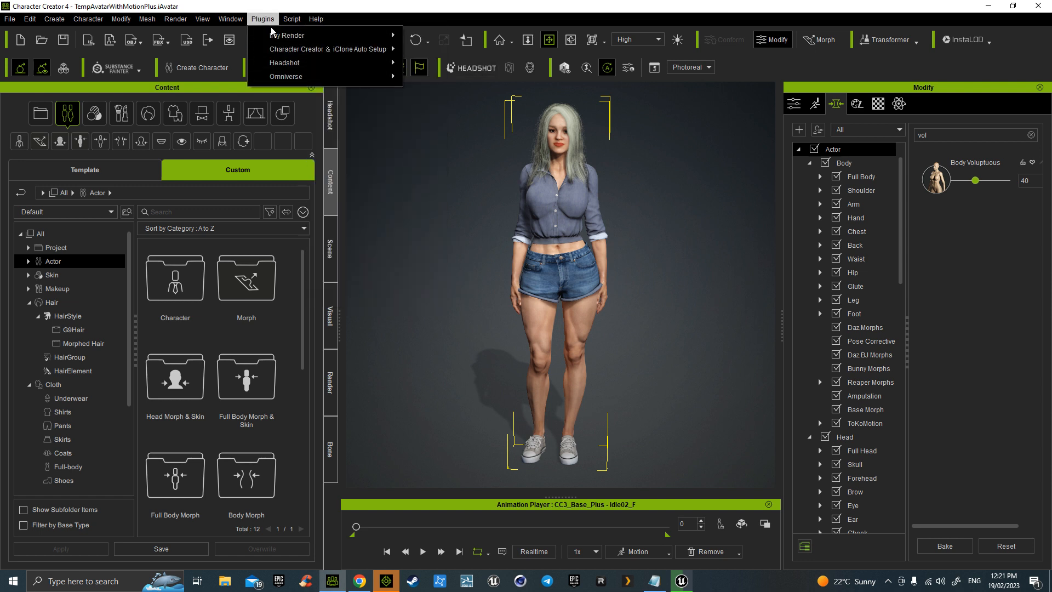
pyautogui.moveTo(315, 49)
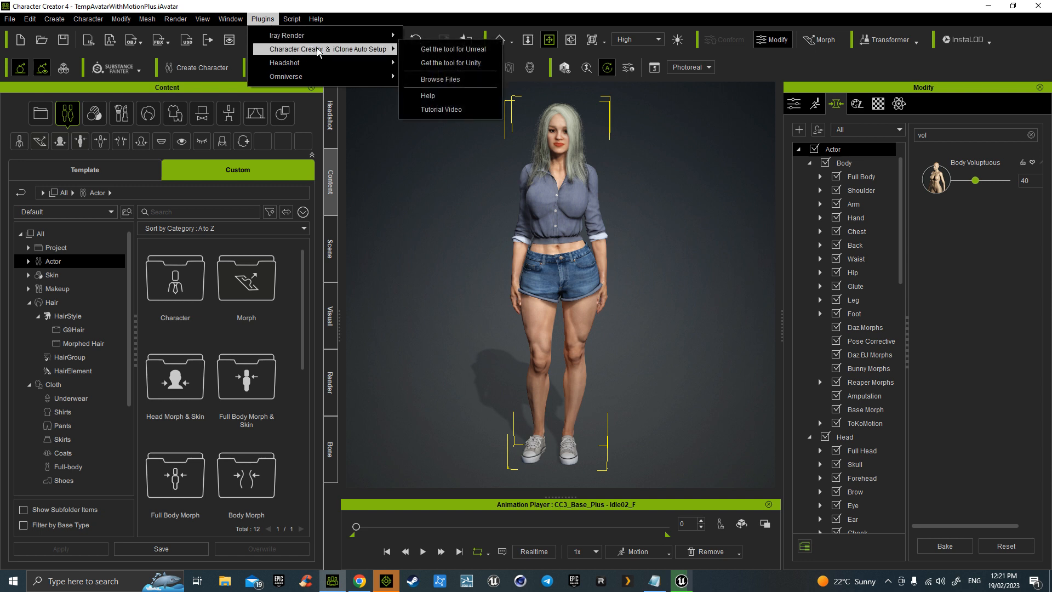
pyautogui.click(461, 53)
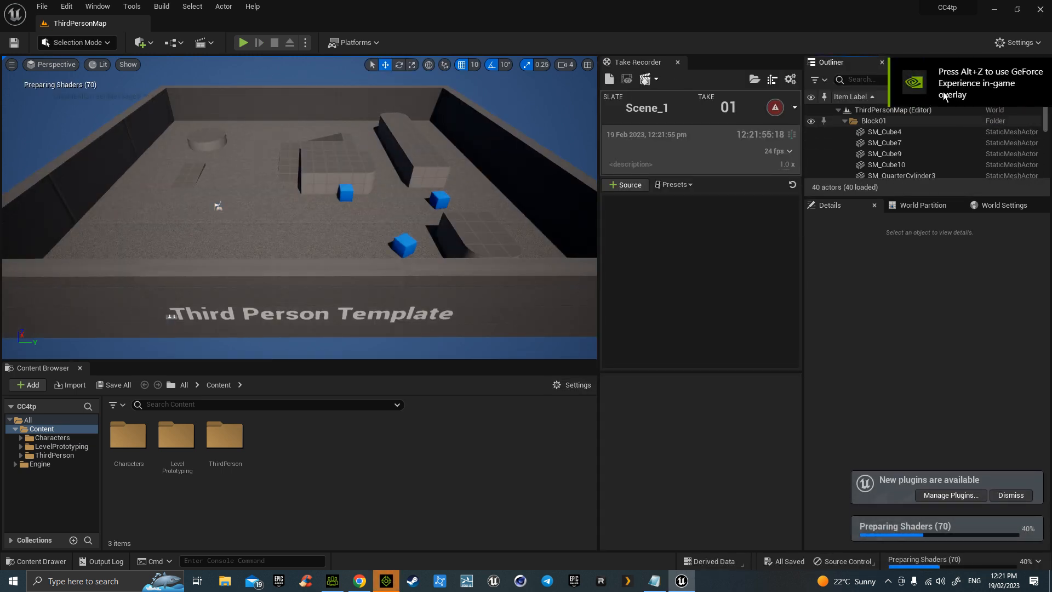
# Minimize the Unreal Editor, bring the browser forward maximized and skim the Auto Setup for Unreal Engine product page
pyautogui.click(993, 11)
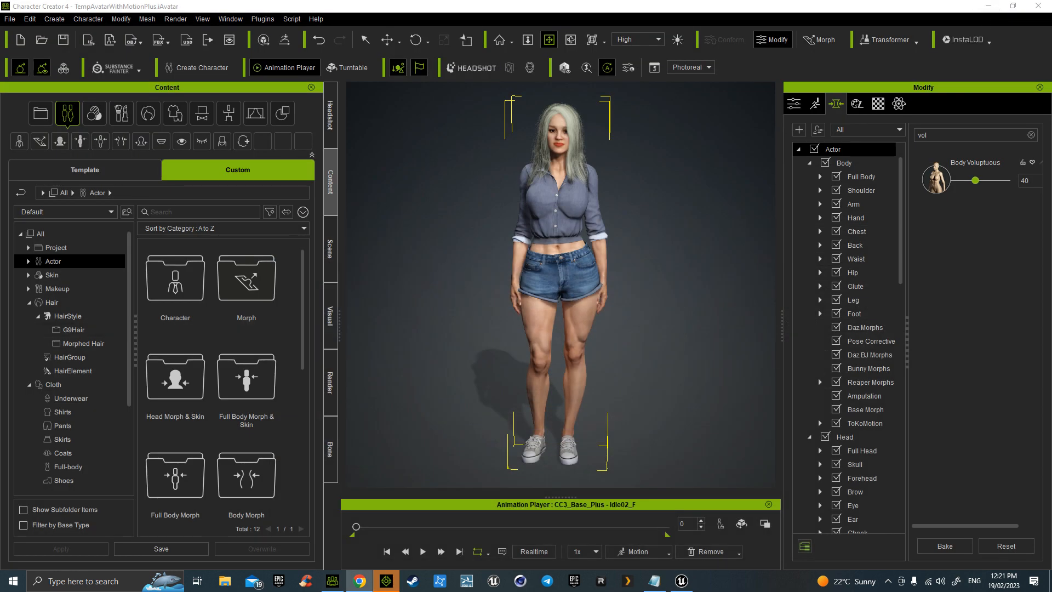
pyautogui.moveTo(0, 110); pyautogui.dragTo(473, 110)
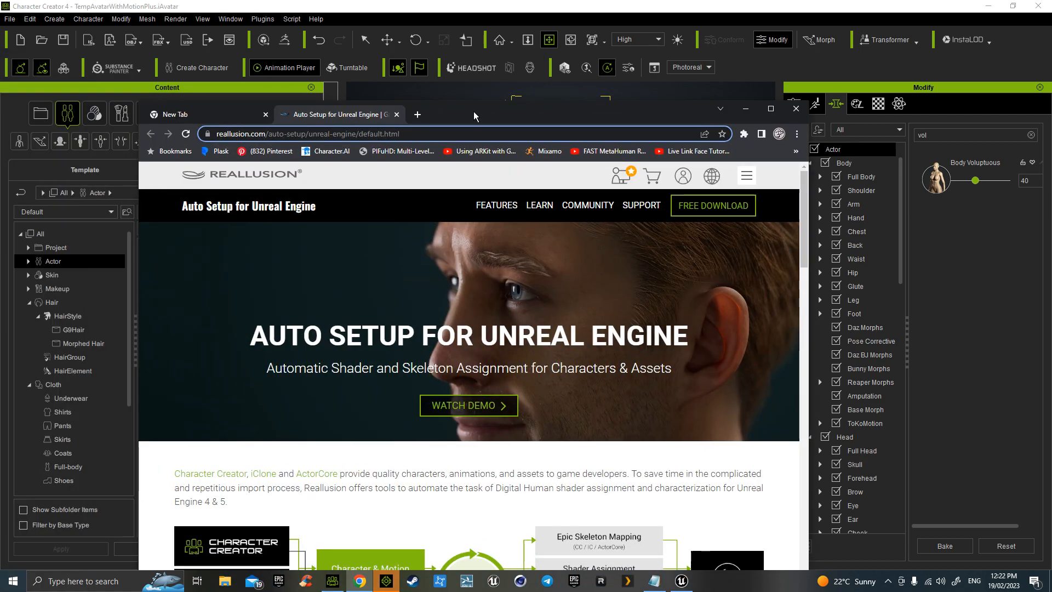
pyautogui.doubleClick(473, 110)
pyautogui.scroll(-1, 491, 348)
pyautogui.scroll(-15, 491, 347)
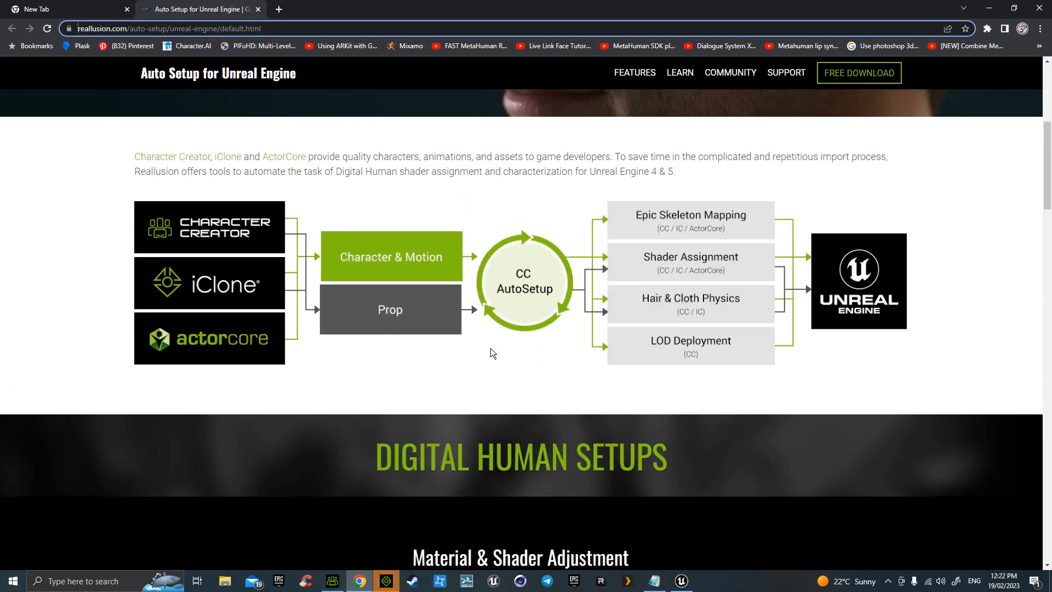
pyautogui.scroll(18, 514, 345)
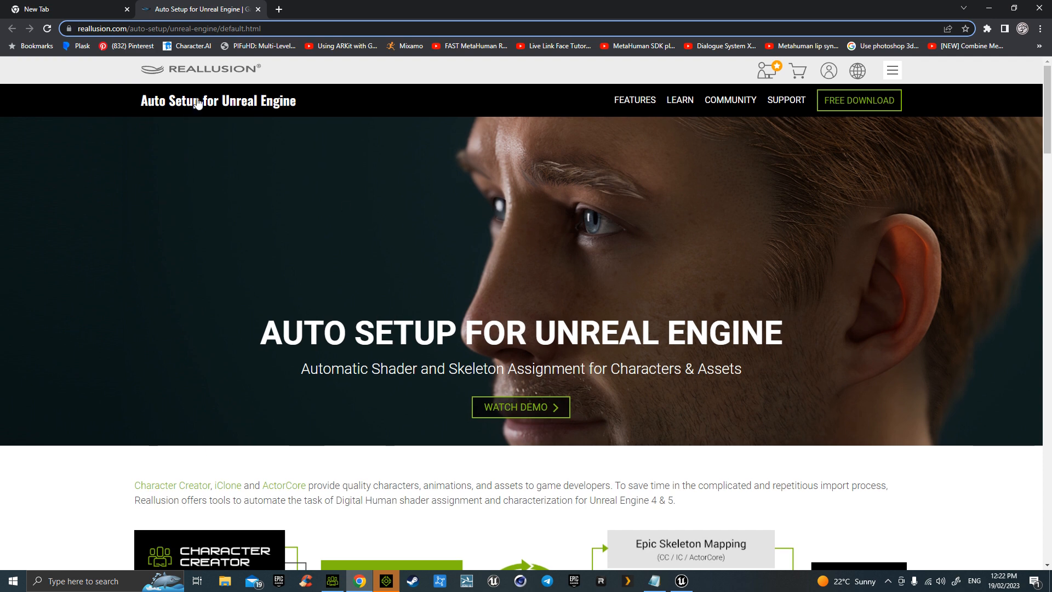
# Download Auto Setup for Unreal Engine version 1.25 for UE 5.1 and save the installer in the Downloads folder
pyautogui.click(850, 109)
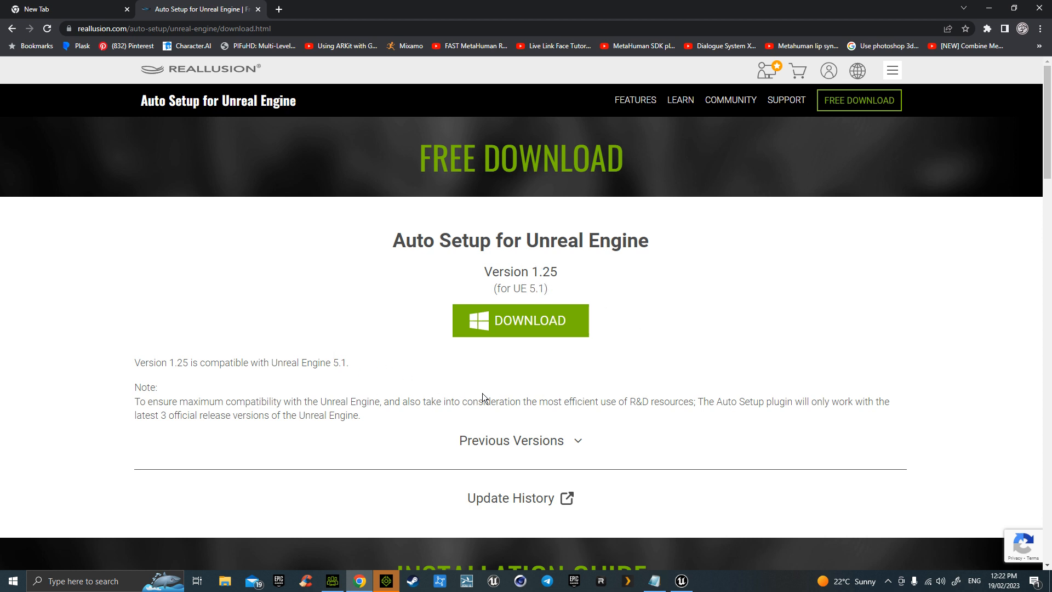
pyautogui.click(518, 320)
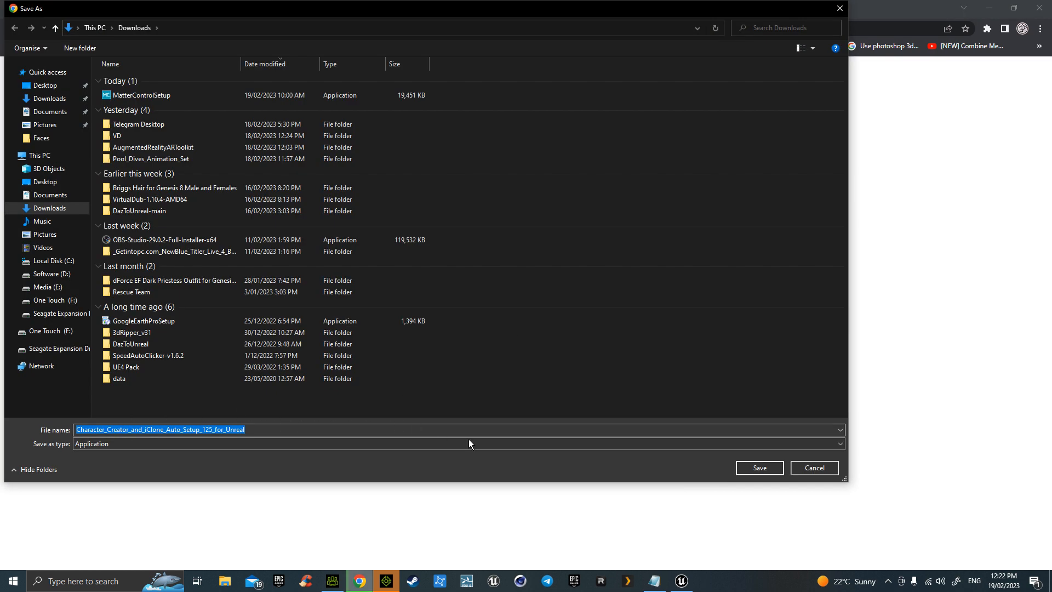
pyautogui.click(758, 467)
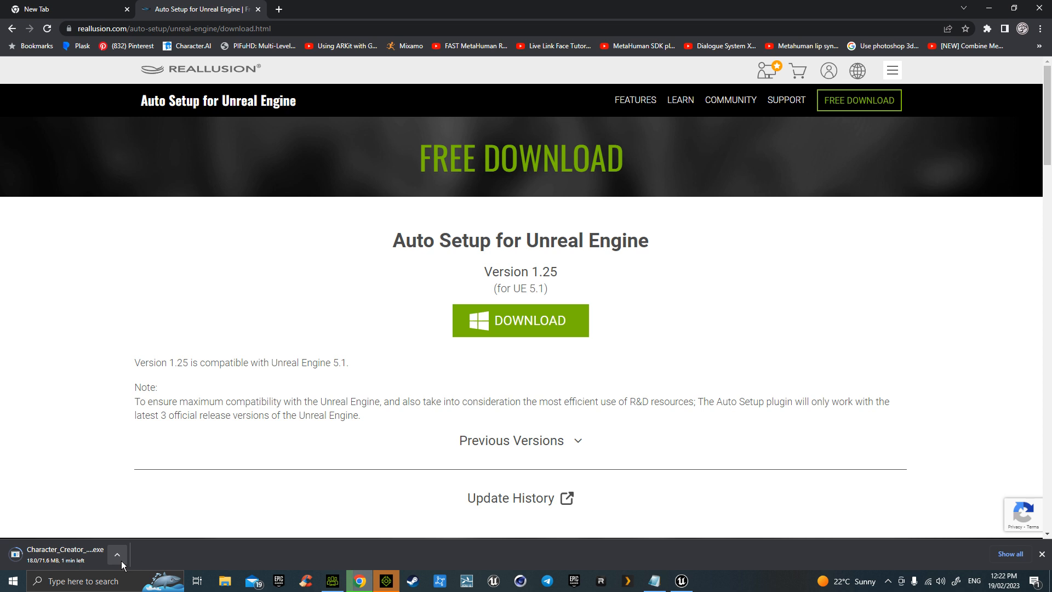
# Switch to iClone, choose the Minimal display quality and frame the transferred character from the front
pyautogui.click(386, 581)
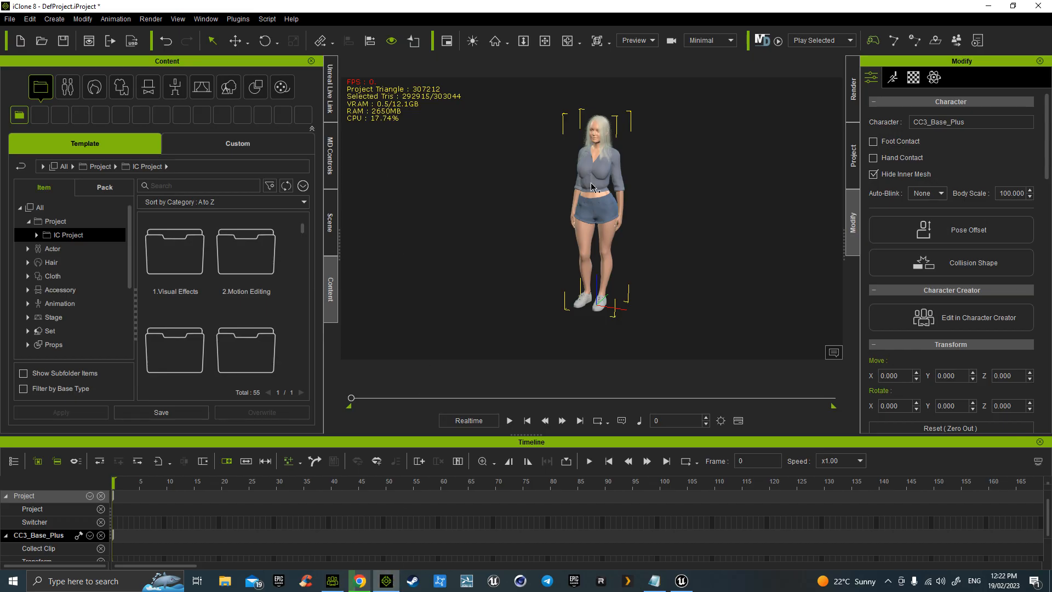
pyautogui.click(712, 41)
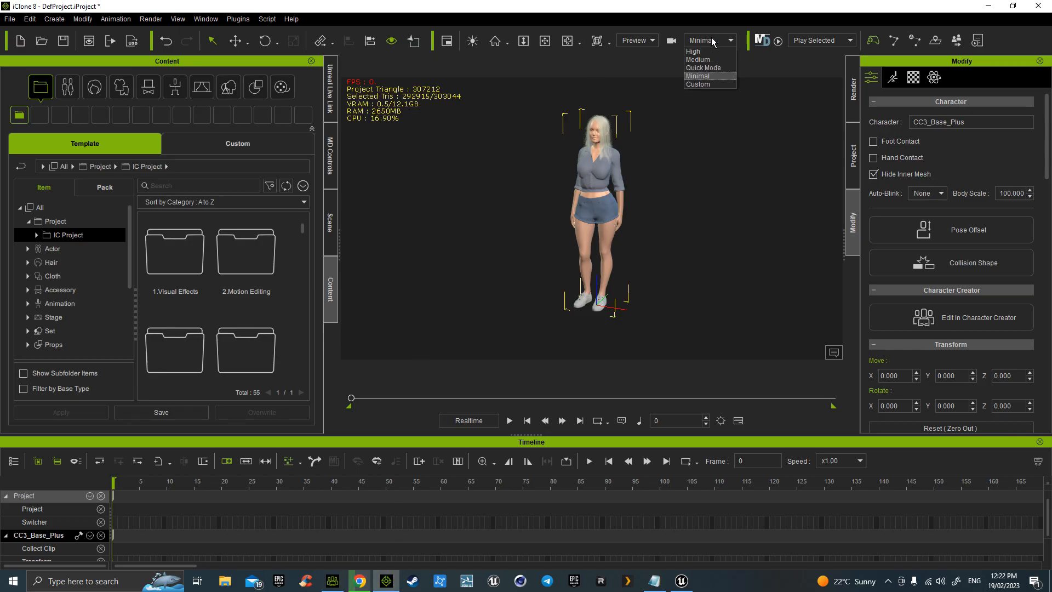
pyautogui.click(710, 79)
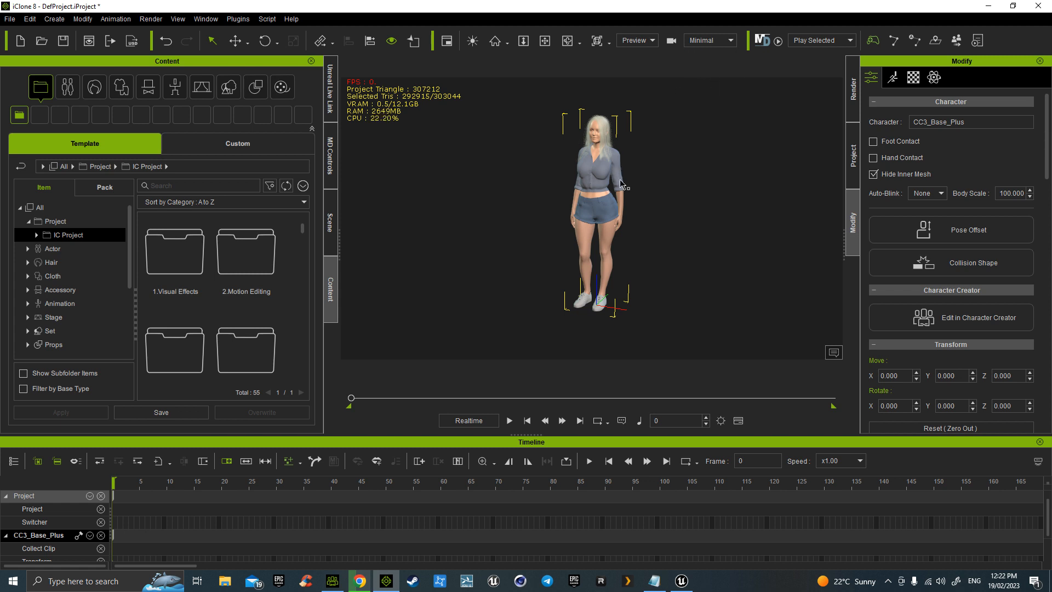
pyautogui.press('x')
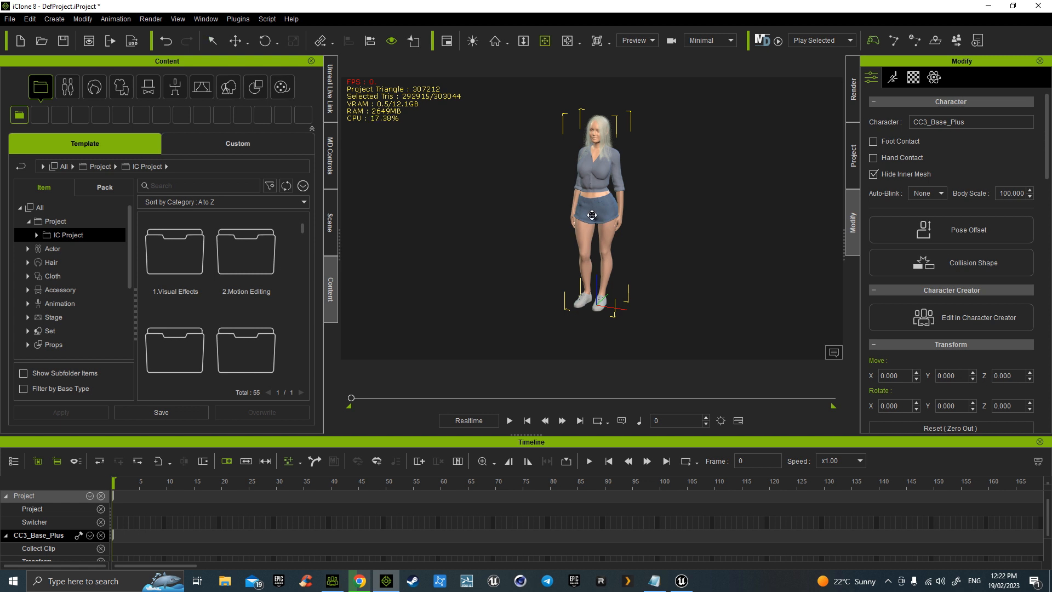
pyautogui.moveTo(591, 215); pyautogui.dragTo(633, 170, button='right')
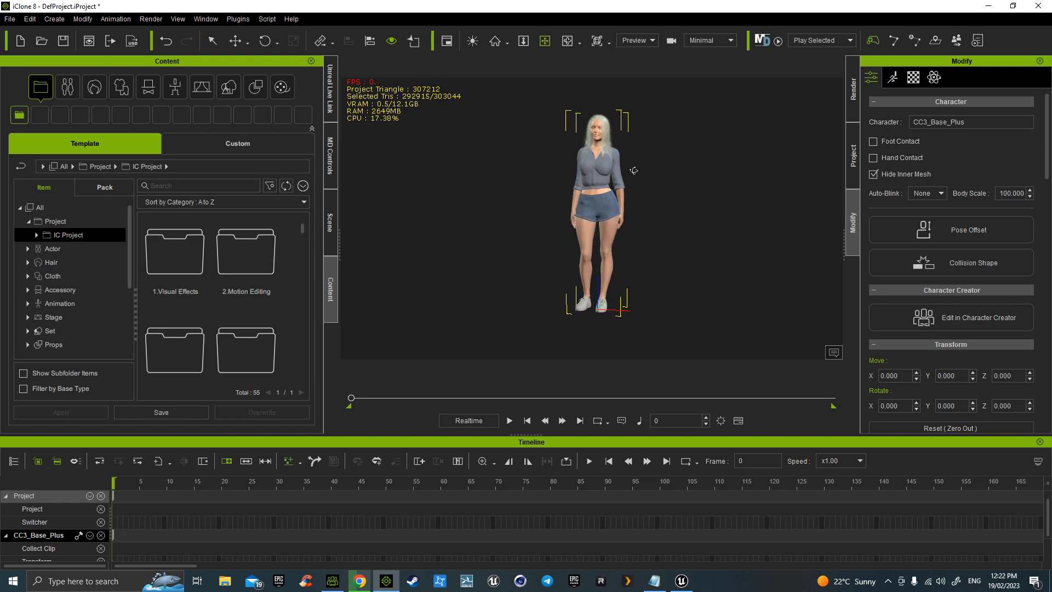
pyautogui.moveTo(597, 213); pyautogui.dragTo(548, 212, button='middle')
pyautogui.moveTo(548, 213)
pyautogui.mouseDown(button='right')
pyautogui.moveTo(527, 214)
pyautogui.moveTo(565, 217)
pyautogui.mouseUp(button='right')
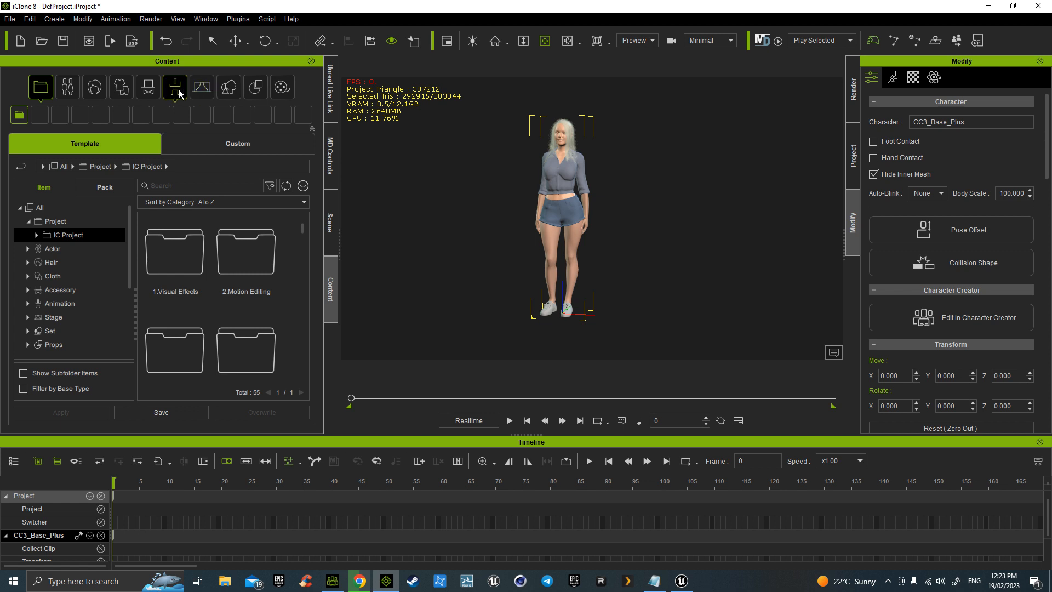
# Apply the Female persona from the Animation template library to the character
pyautogui.click(70, 305)
pyautogui.doubleClick(175, 274)
pyautogui.click(168, 240)
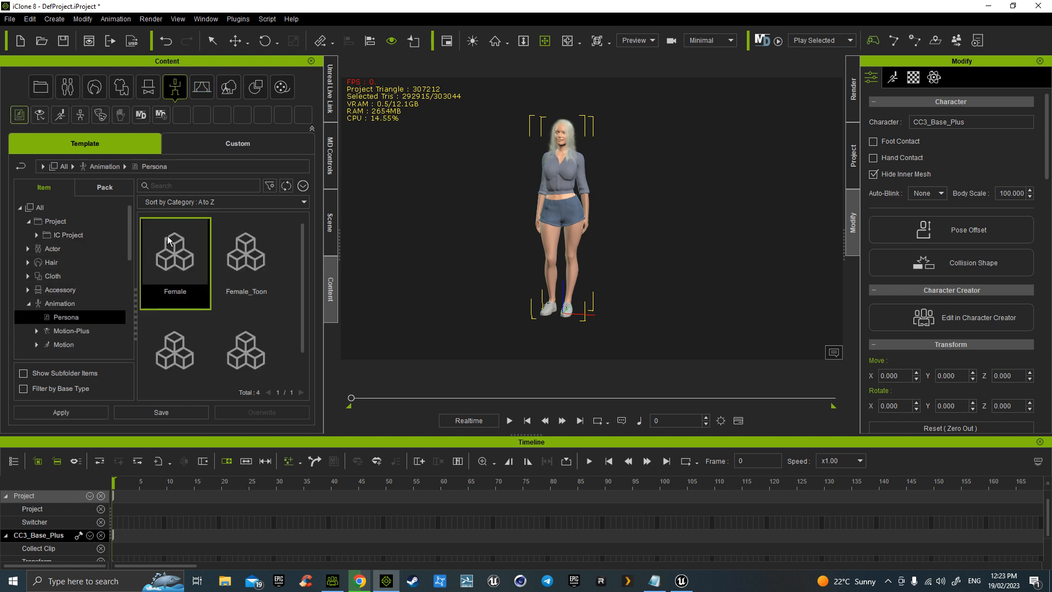
pyautogui.doubleClick(176, 257)
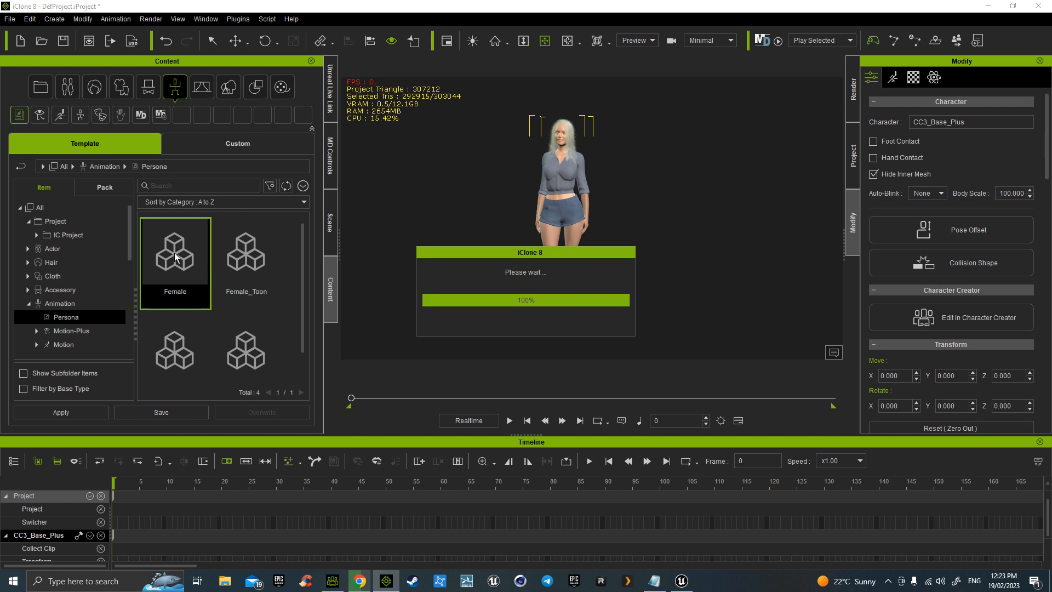
# Make the character perform the Idle03_F motion and stop playback at frame 1108
pyautogui.rightClick(555, 206)
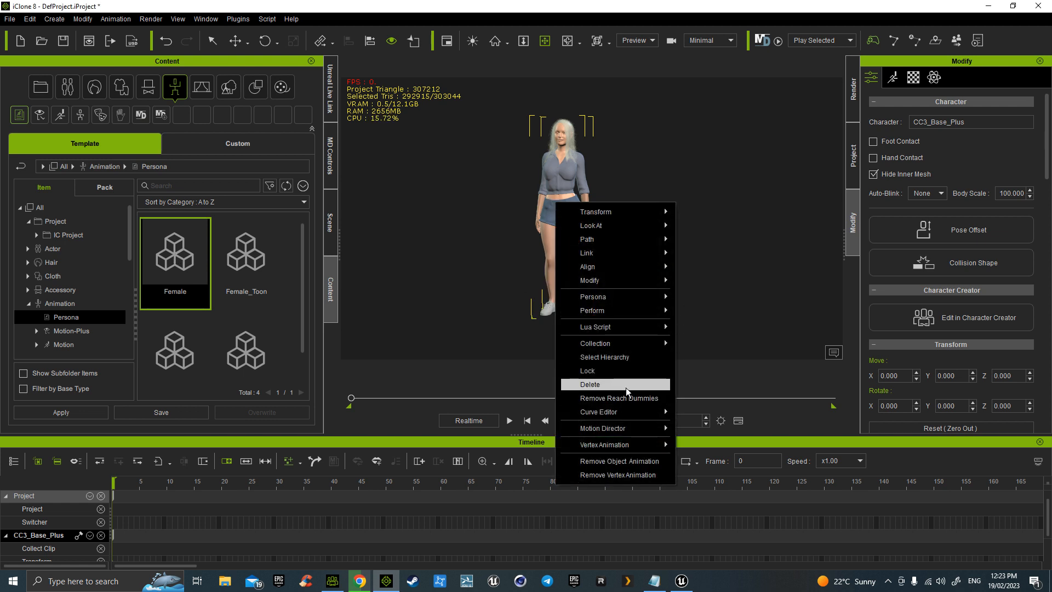
pyautogui.moveTo(624, 310)
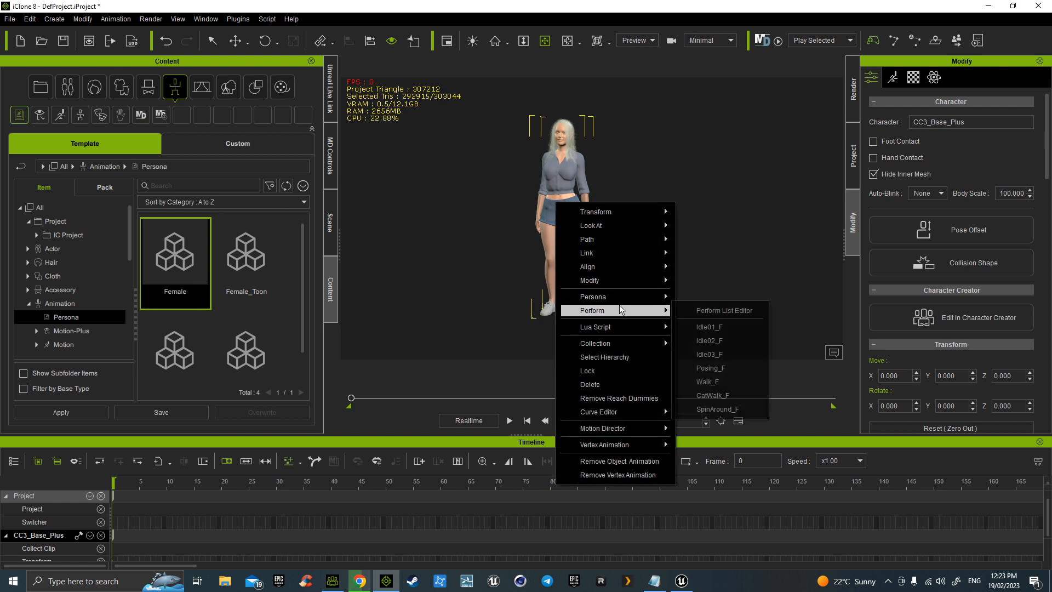
pyautogui.click(720, 357)
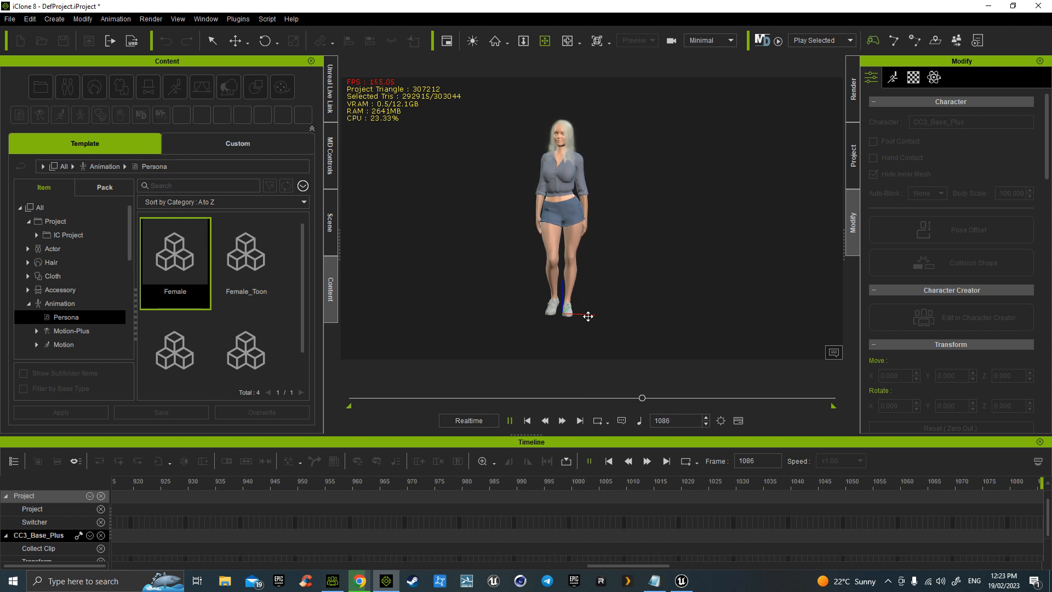
pyautogui.press('space')
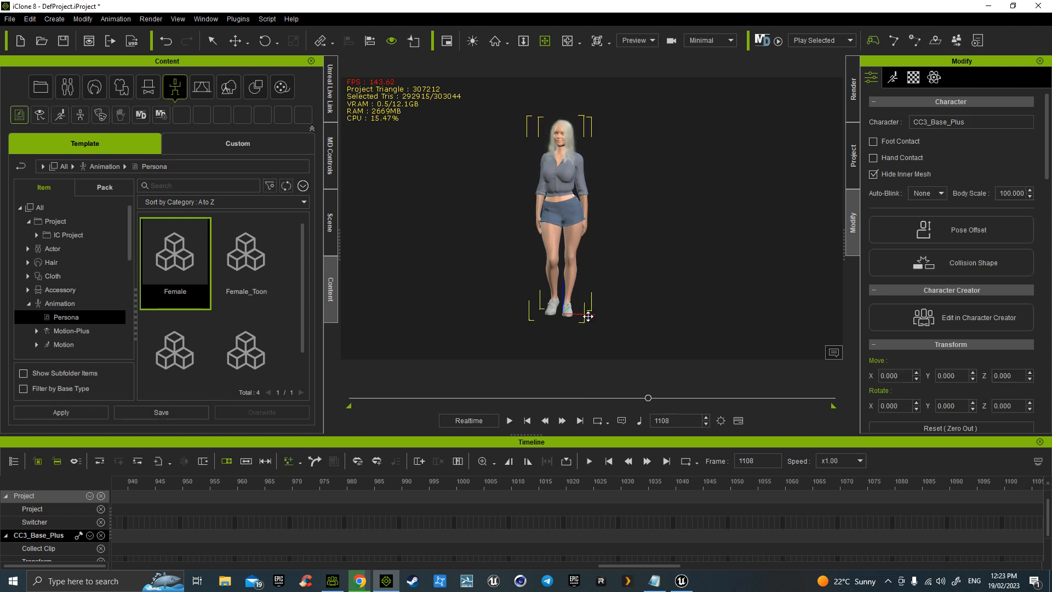
# Copy the current frame number into the project's End Frames setting, 1108, and scrub the playhead back to about frame 13
pyautogui.doubleClick(683, 418)
pyautogui.hotkey('ctrl', 'c')
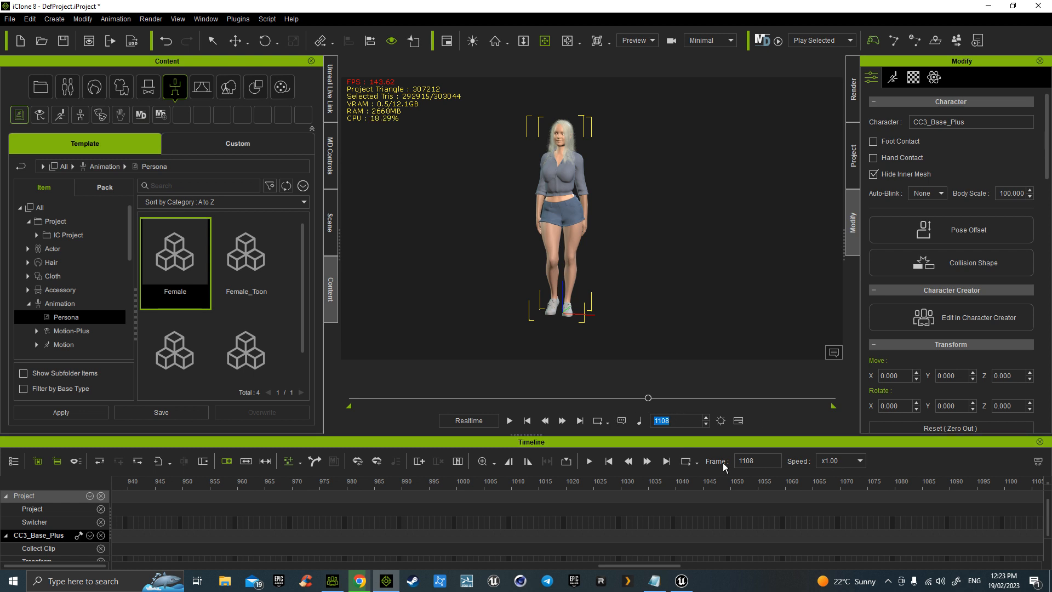
pyautogui.click(721, 422)
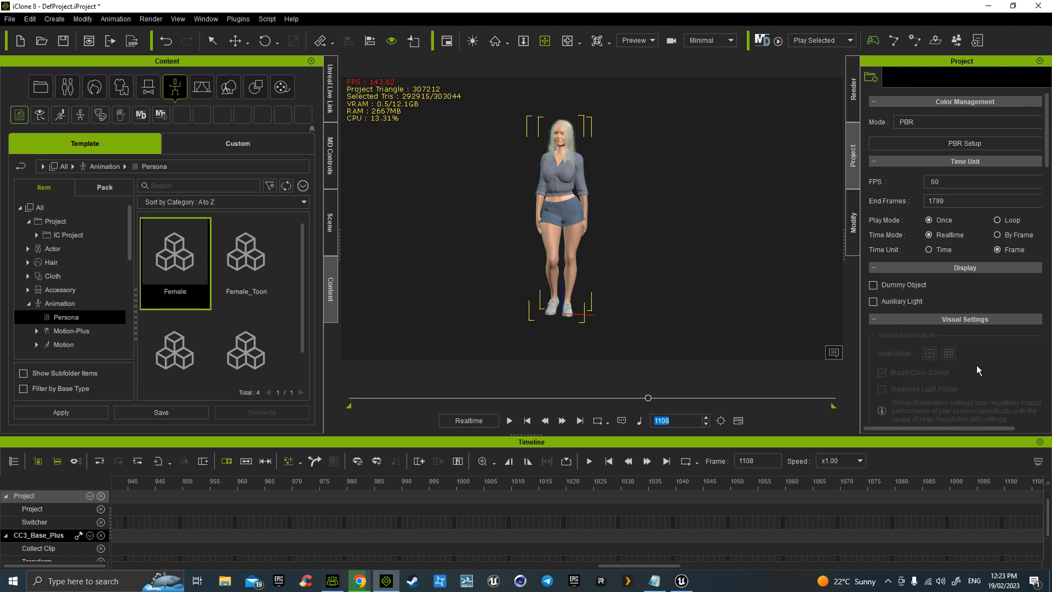
pyautogui.click(954, 202)
pyautogui.moveTo(946, 201); pyautogui.dragTo(925, 203)
pyautogui.hotkey('ctrl', 'v')
pyautogui.press('Return')
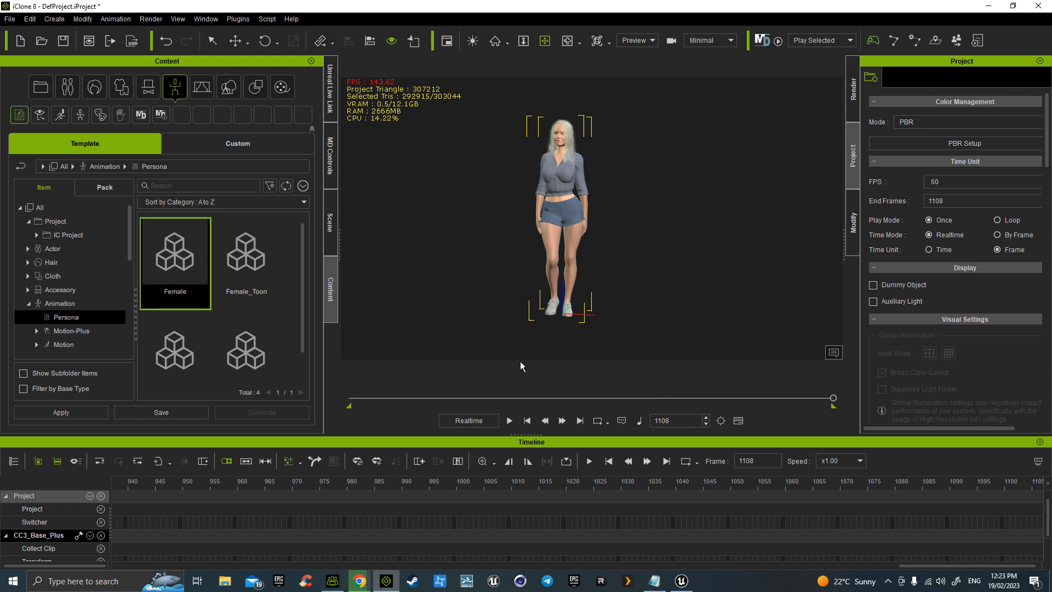
pyautogui.moveTo(533, 399); pyautogui.dragTo(359, 402)
# Switch to Character Creator and save the character as "Test Model" in the custom Actor > Character > Folder > CC4 Female library folder
pyautogui.click(988, 9)
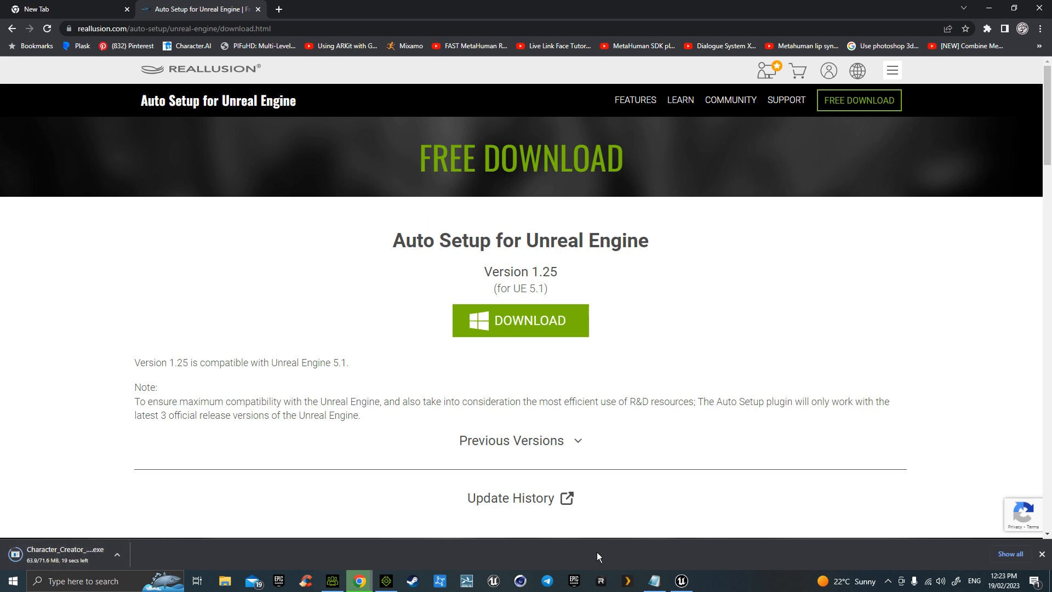
pyautogui.click(333, 581)
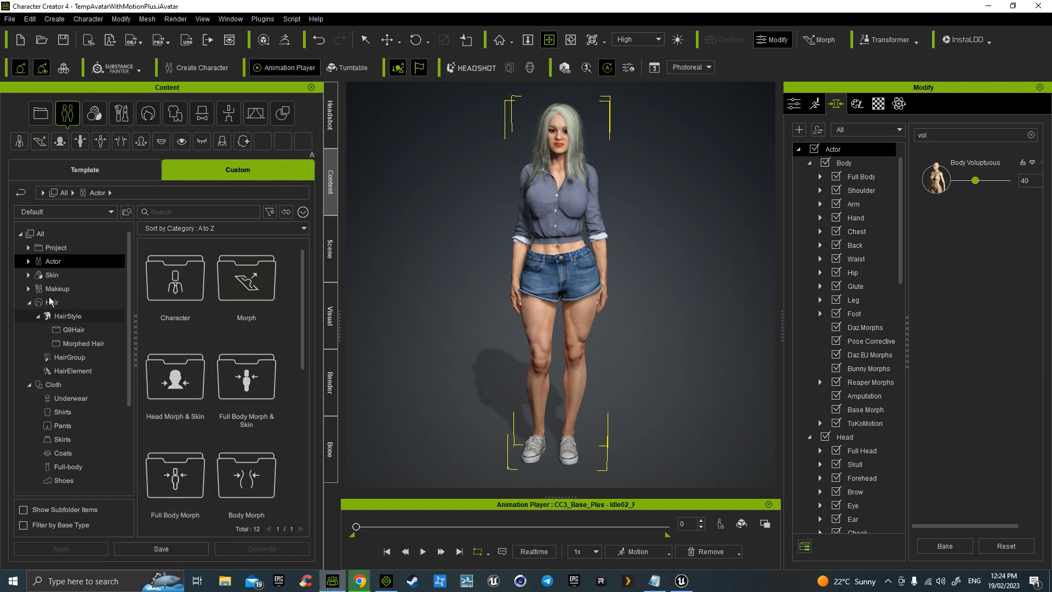
pyautogui.click(29, 262)
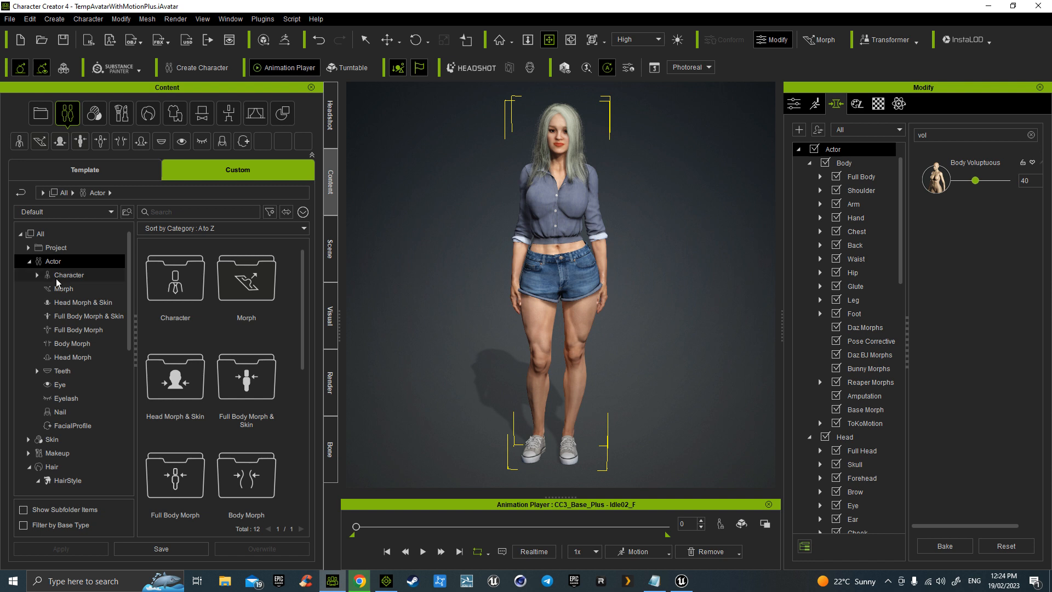
pyautogui.click(66, 276)
pyautogui.click(38, 276)
pyautogui.click(47, 290)
pyautogui.click(84, 304)
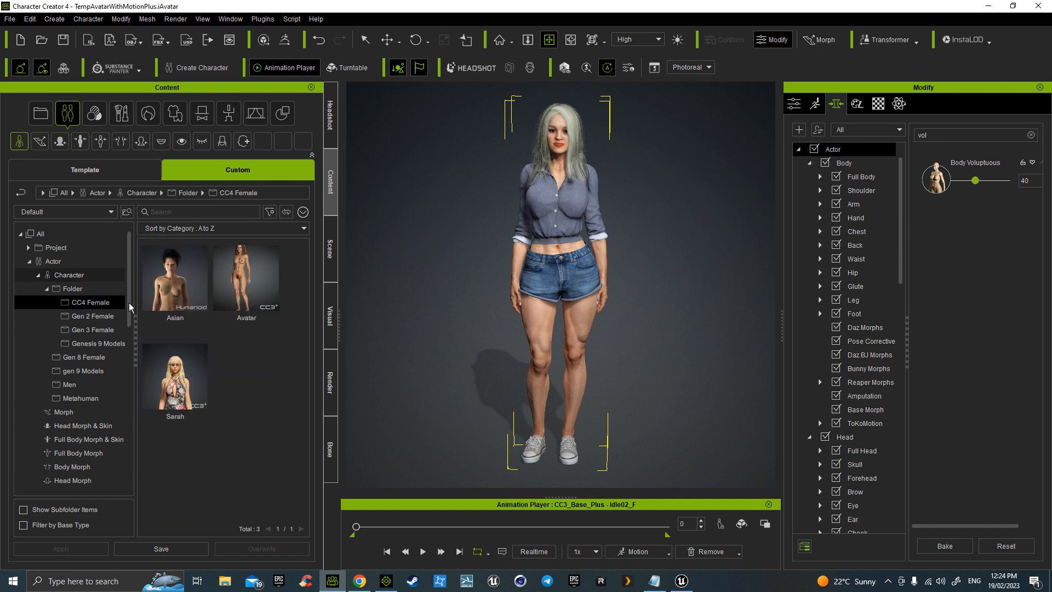
pyautogui.click(167, 548)
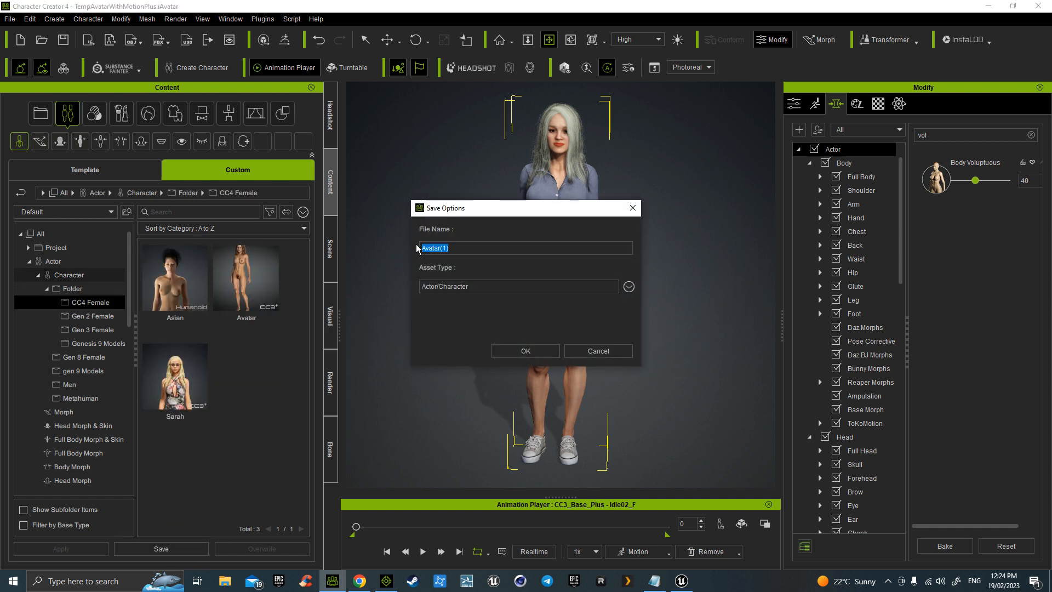
pyautogui.write('Test Model')
pyautogui.press('Return')
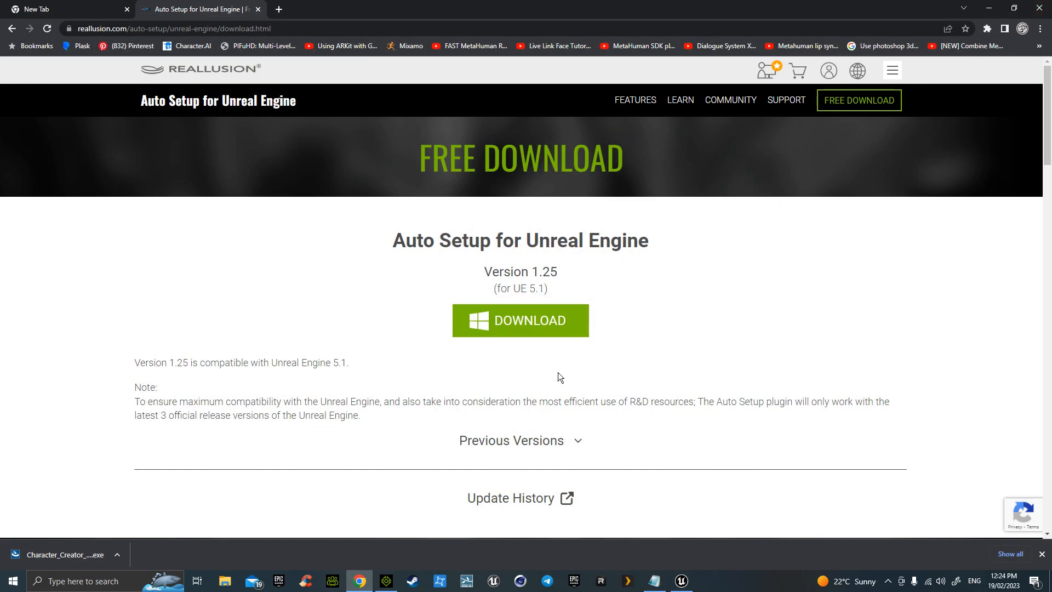
# Switch to iClone and browse the custom Actor > Character library for the saved model in the CC4 Female folder
pyautogui.click(387, 581)
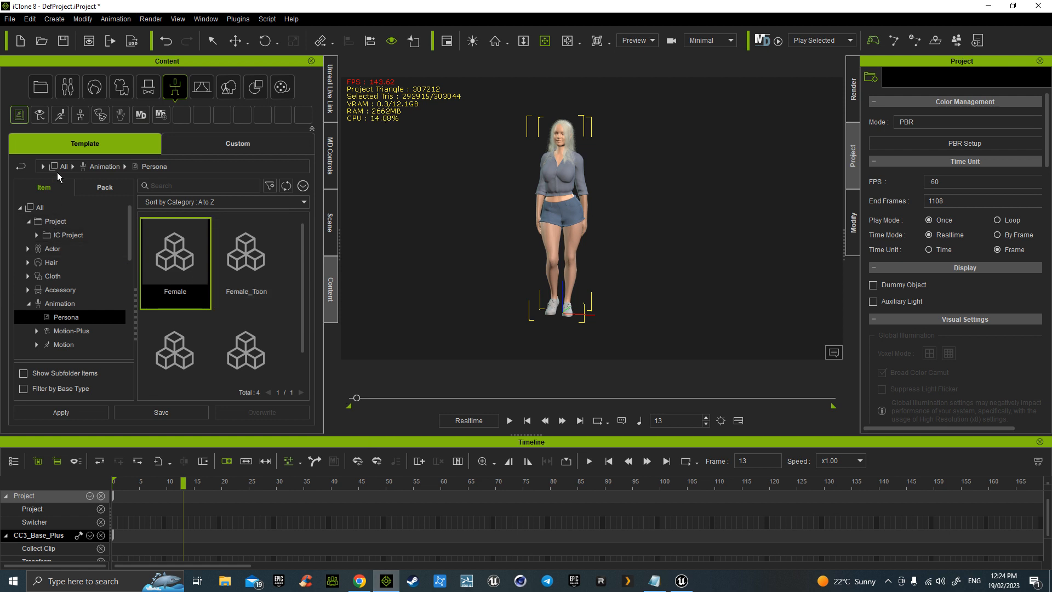
pyautogui.click(242, 144)
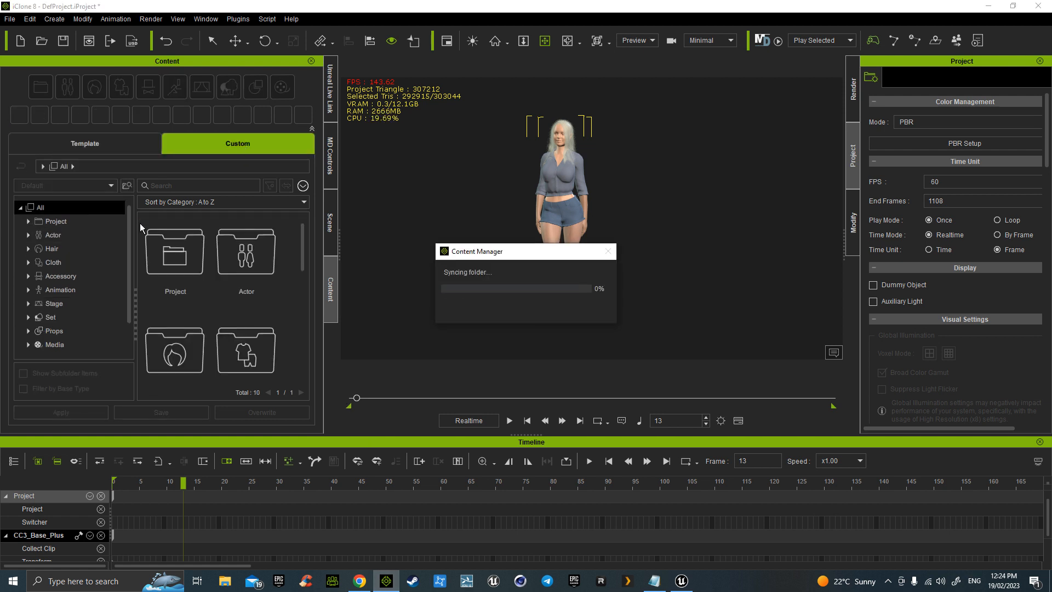
pyautogui.click(53, 235)
pyautogui.click(29, 235)
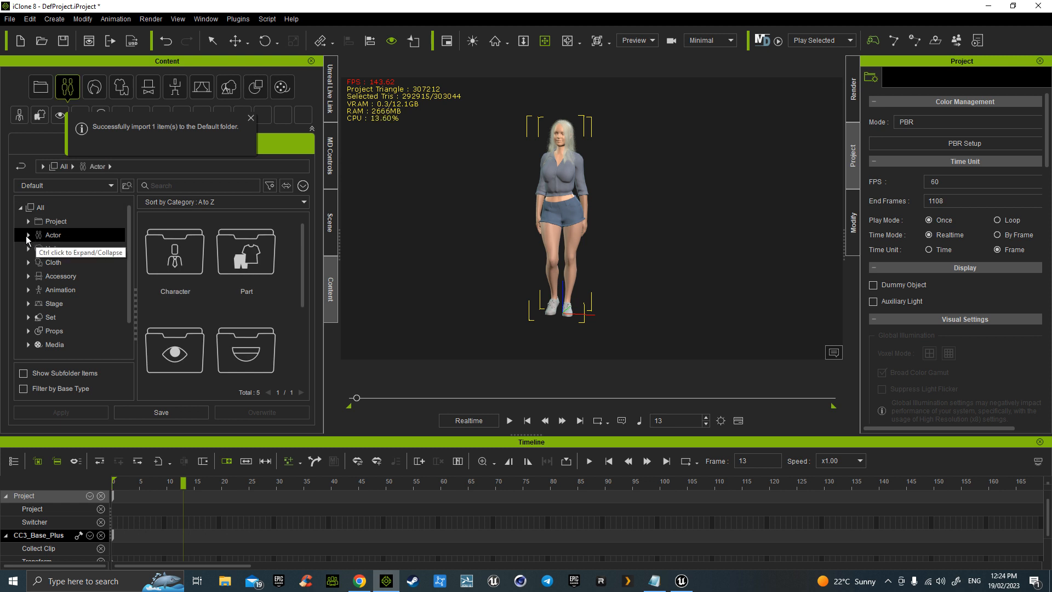
pyautogui.click(53, 249)
pyautogui.click(37, 248)
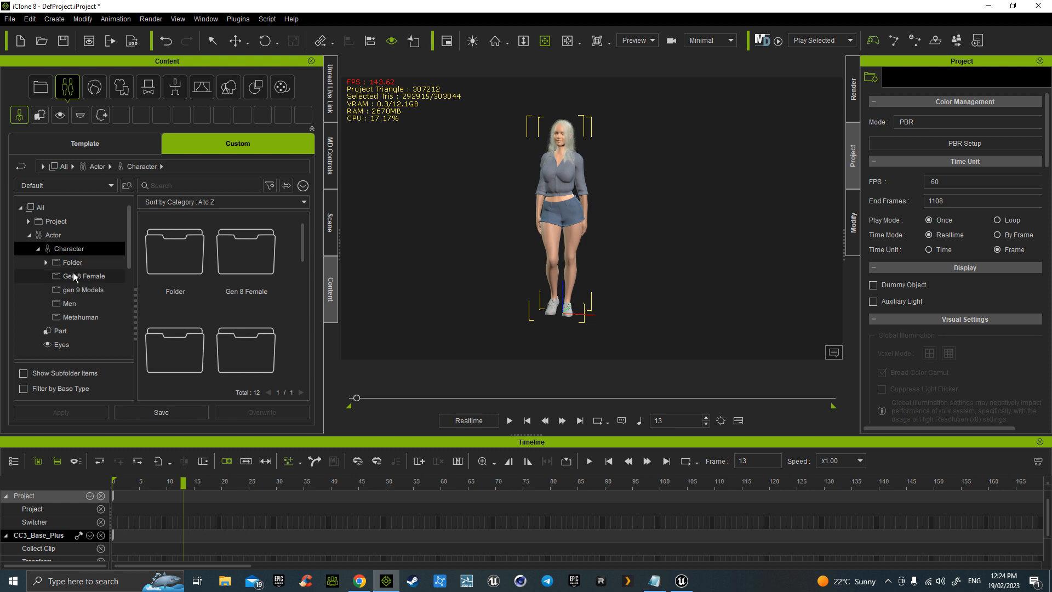
pyautogui.click(46, 263)
pyautogui.click(85, 277)
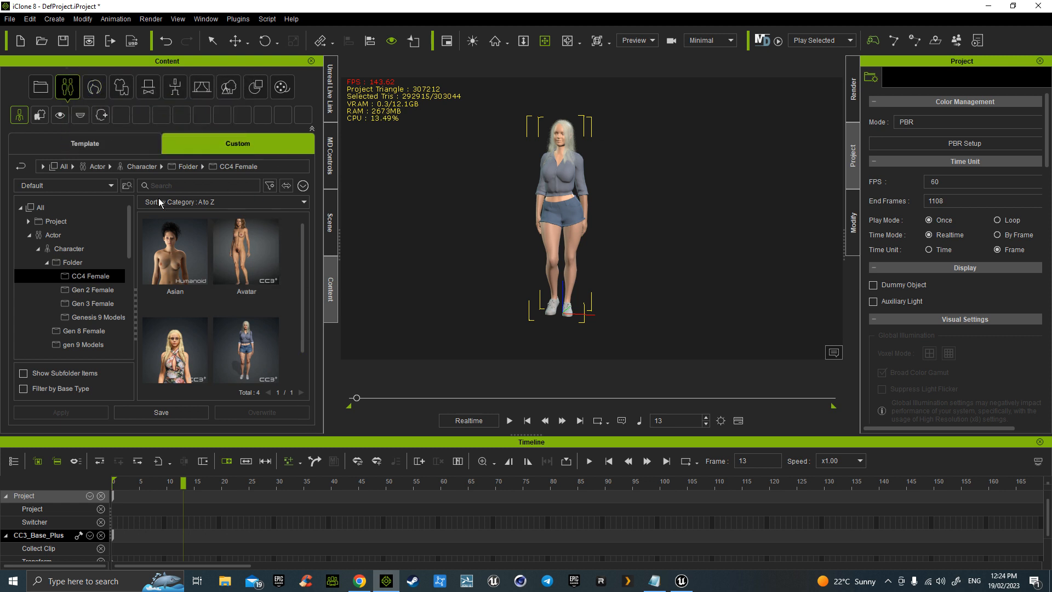
pyautogui.click(90, 258)
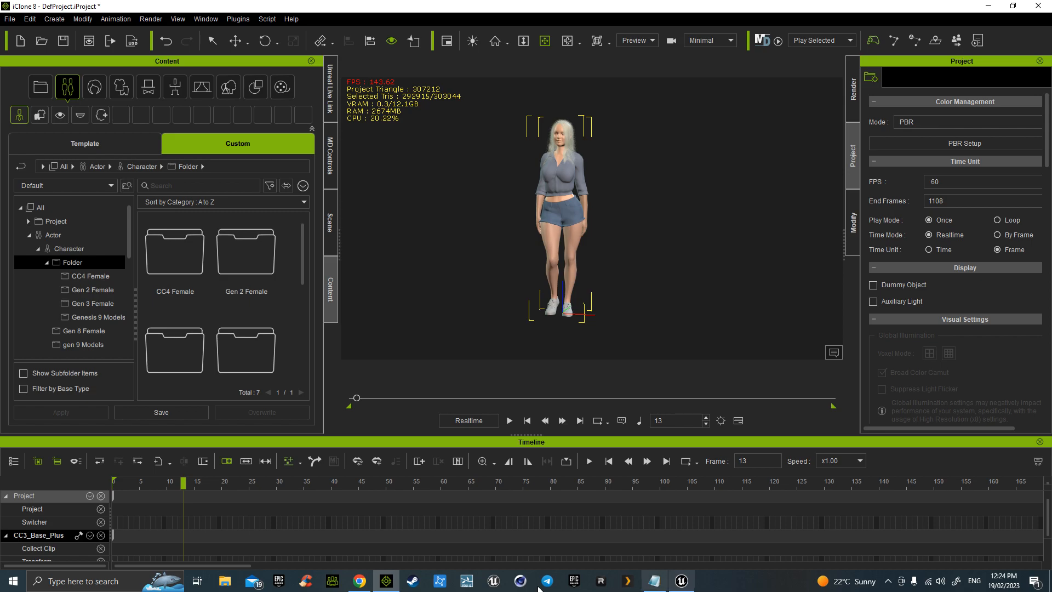
# Run the downloaded Auto Setup v1.25 installer from the browser, accept the licence agreement and install to the default Shared Plugins folder
pyautogui.click(359, 581)
pyautogui.click(74, 556)
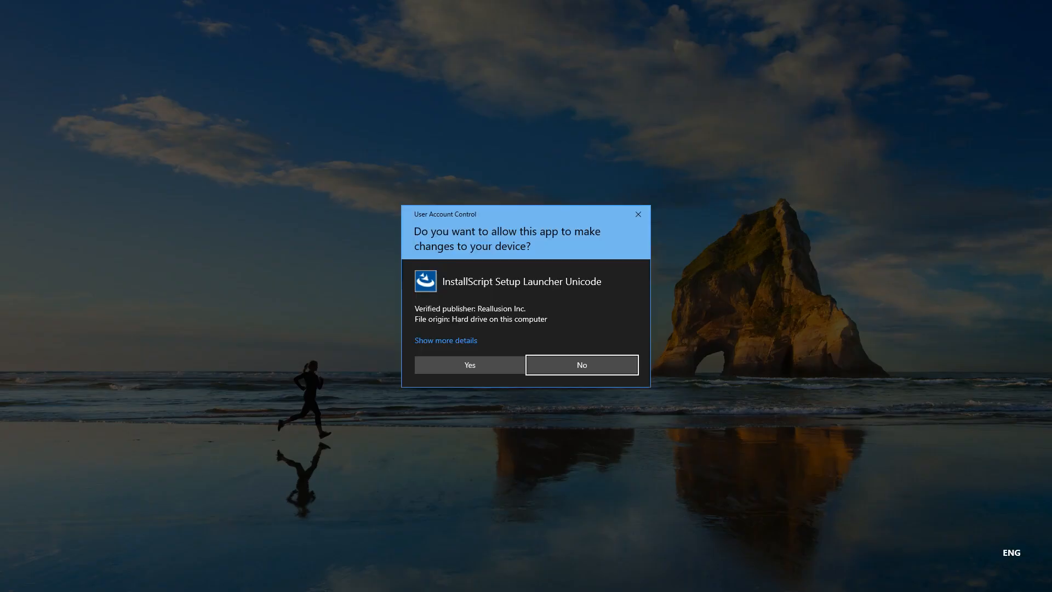
pyautogui.click(490, 364)
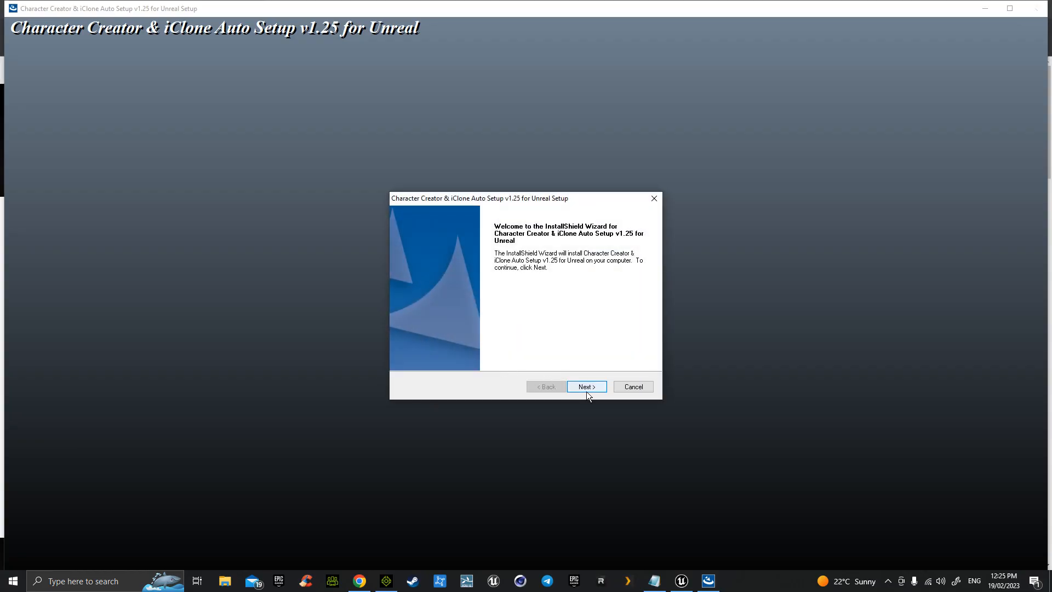
pyautogui.click(586, 390)
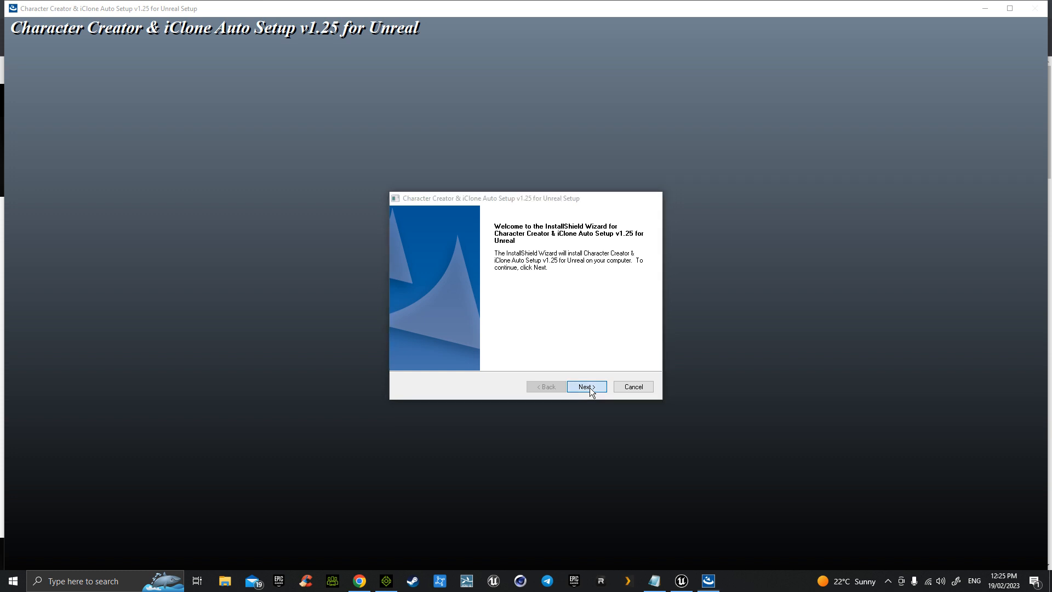
pyautogui.click(510, 347)
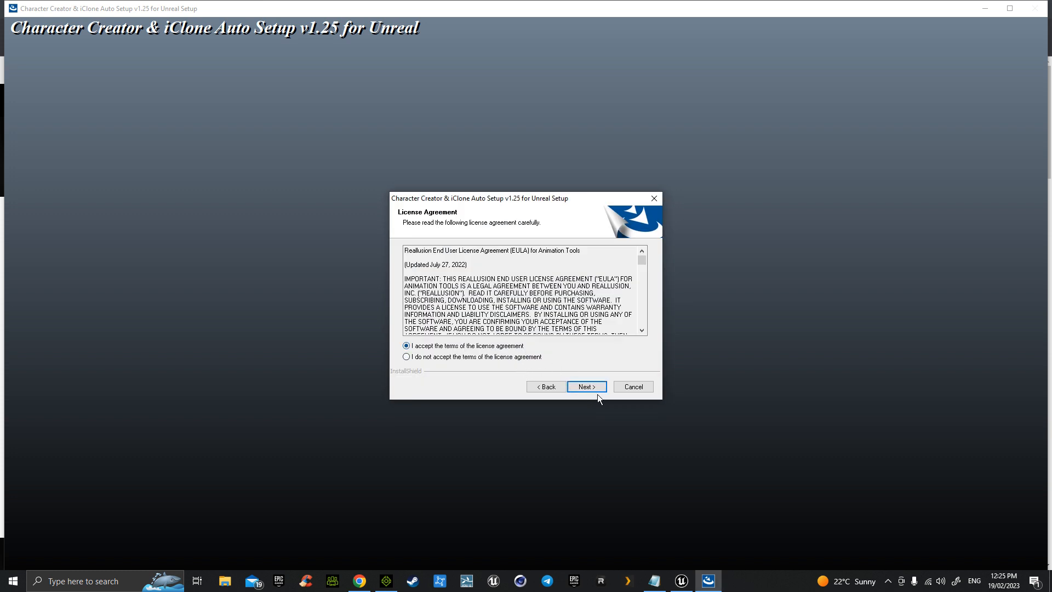
pyautogui.click(587, 390)
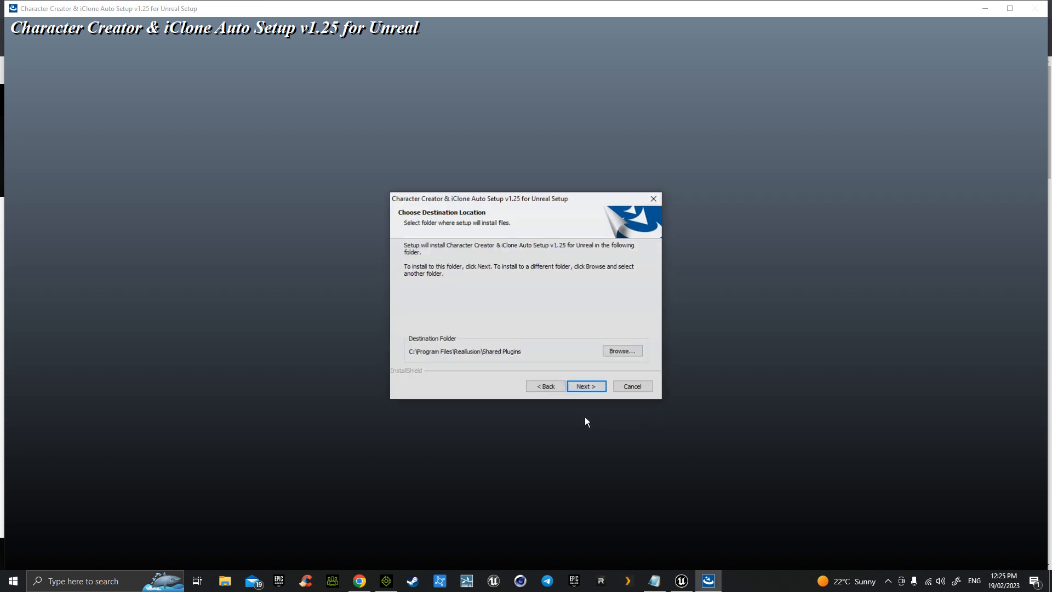
pyautogui.click(584, 390)
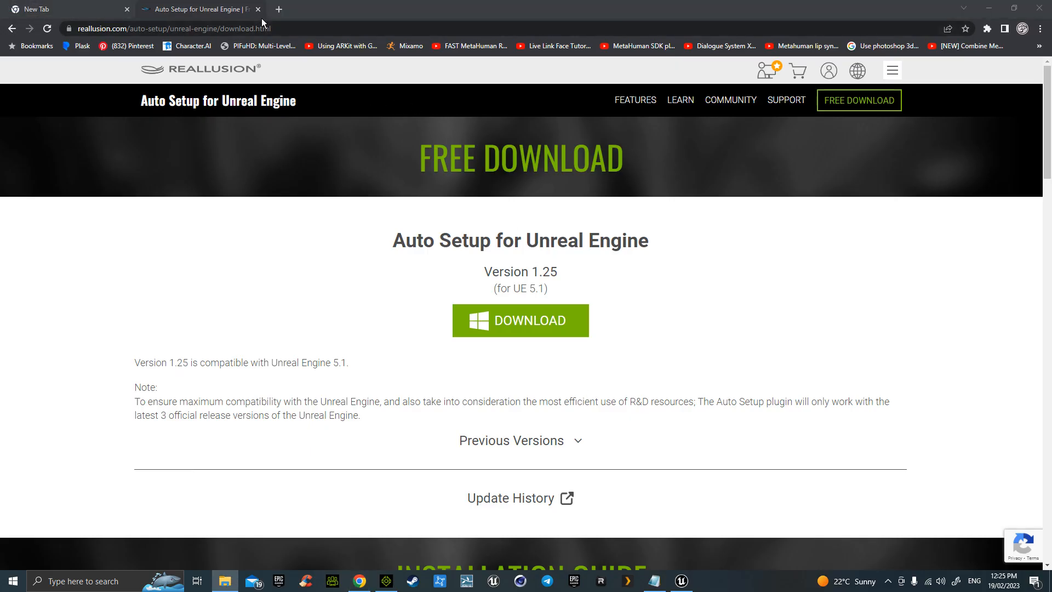
# Close the browser and copy the Content and Plugins folders from the Auto Setup 1.25 For Unreal 5.1 folder
pyautogui.click(1039, 8)
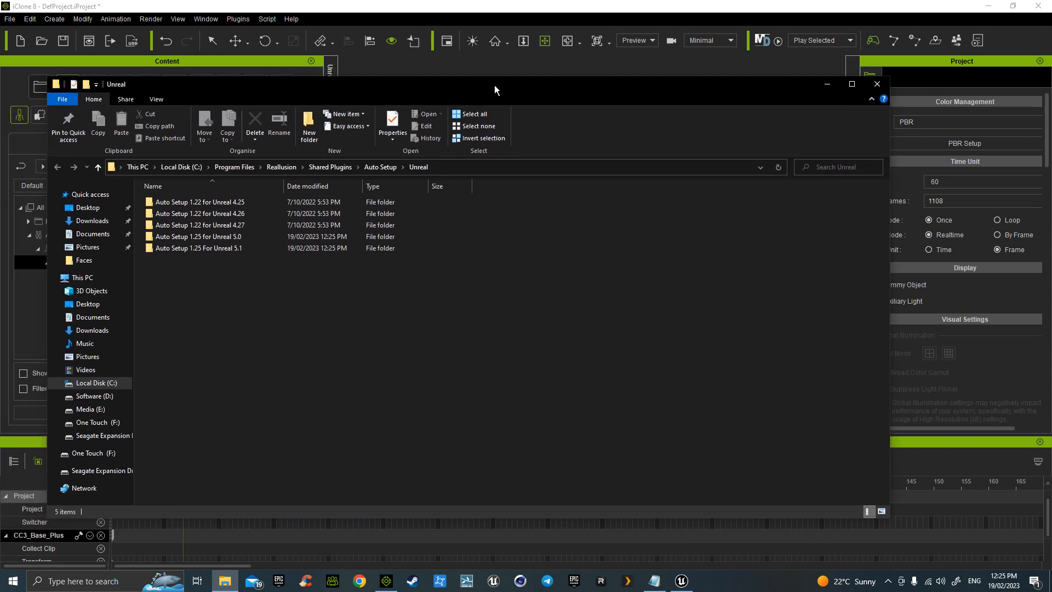
pyautogui.click(202, 247)
pyautogui.doubleClick(202, 248)
pyautogui.click(183, 212)
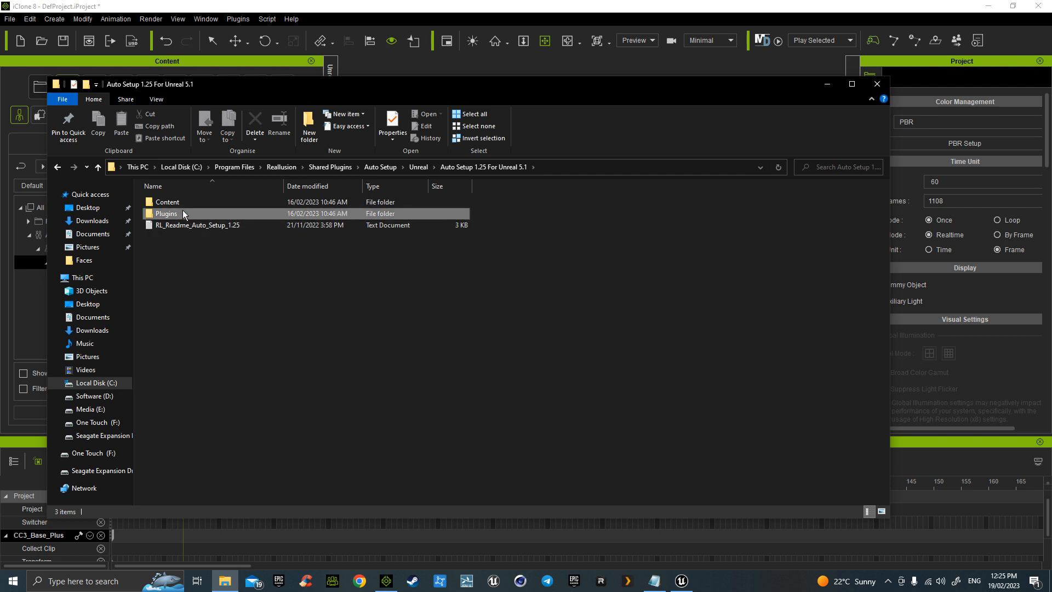
pyautogui.keyDown('ctrl'); pyautogui.click(179, 202); pyautogui.keyUp('ctrl')
pyautogui.rightClick(180, 200)
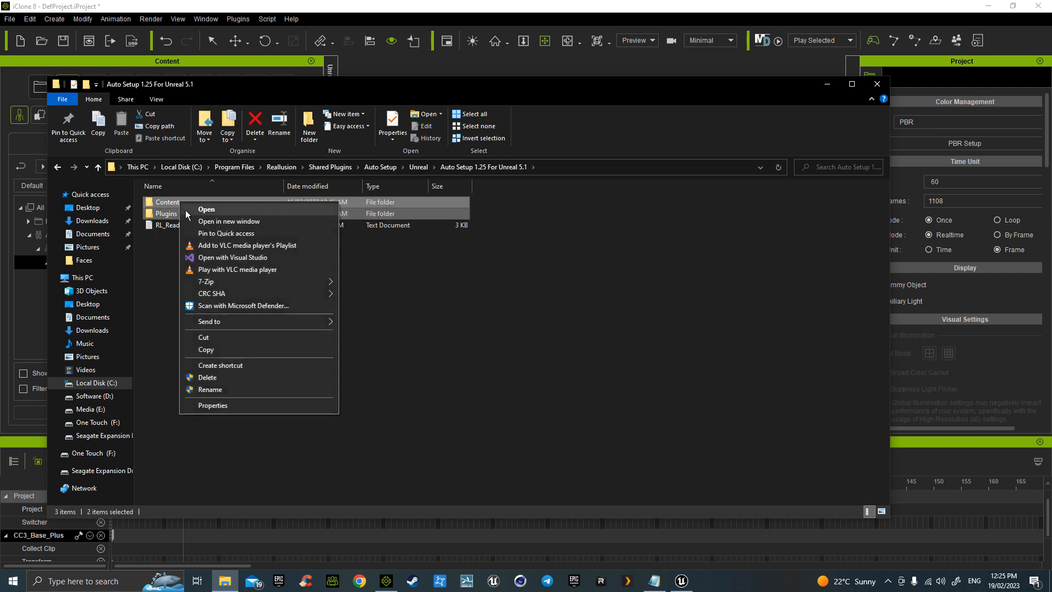
pyautogui.click(218, 349)
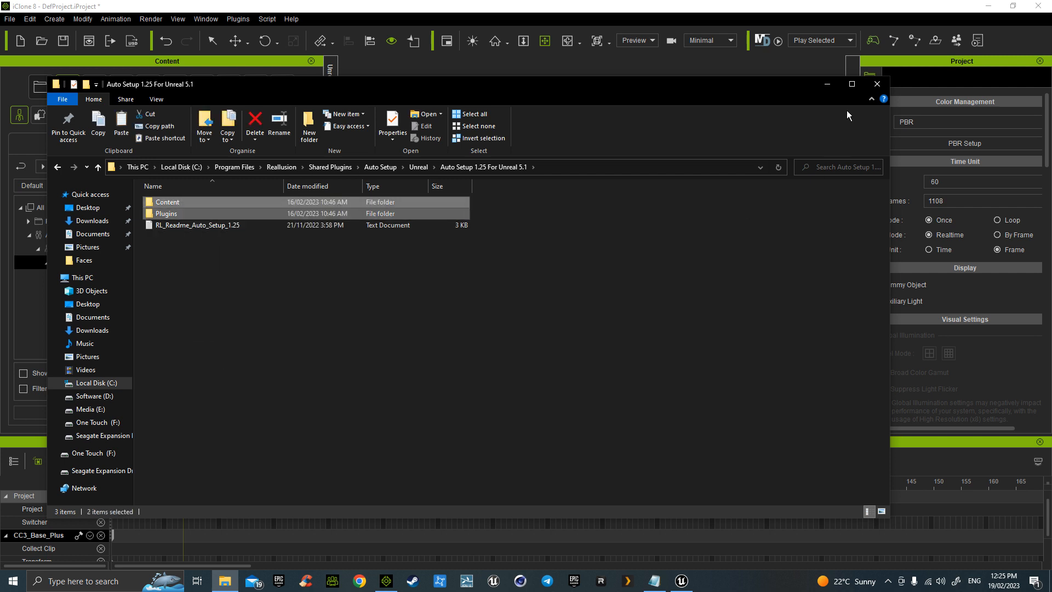
# Clear away the open windows, switch to the Unreal Editor and open the CC4tp project's root folder in File Explorer from its LevelPrototyping folder
pyautogui.click(827, 86)
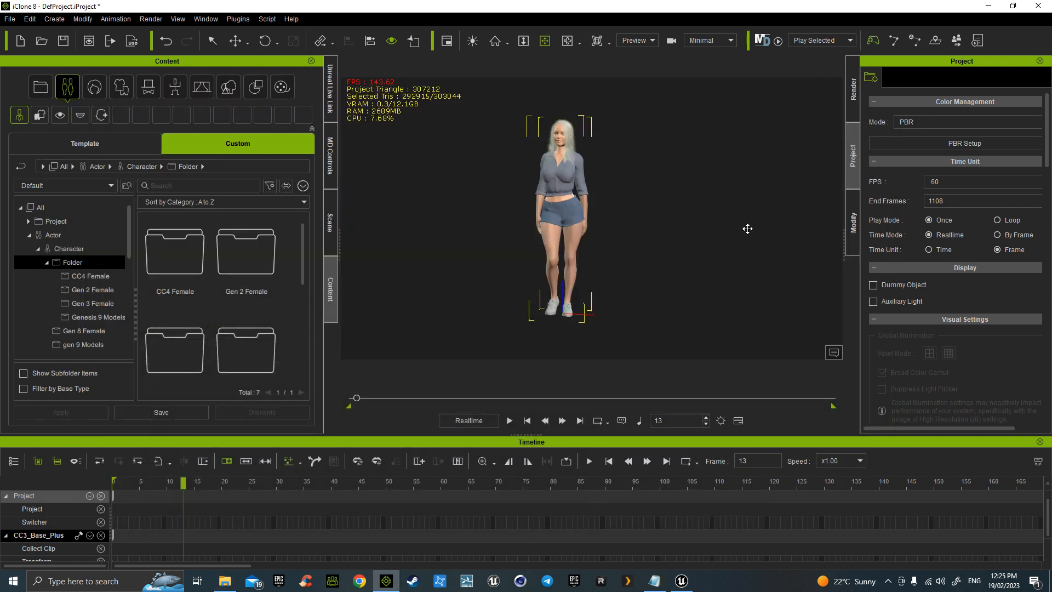
pyautogui.click(989, 6)
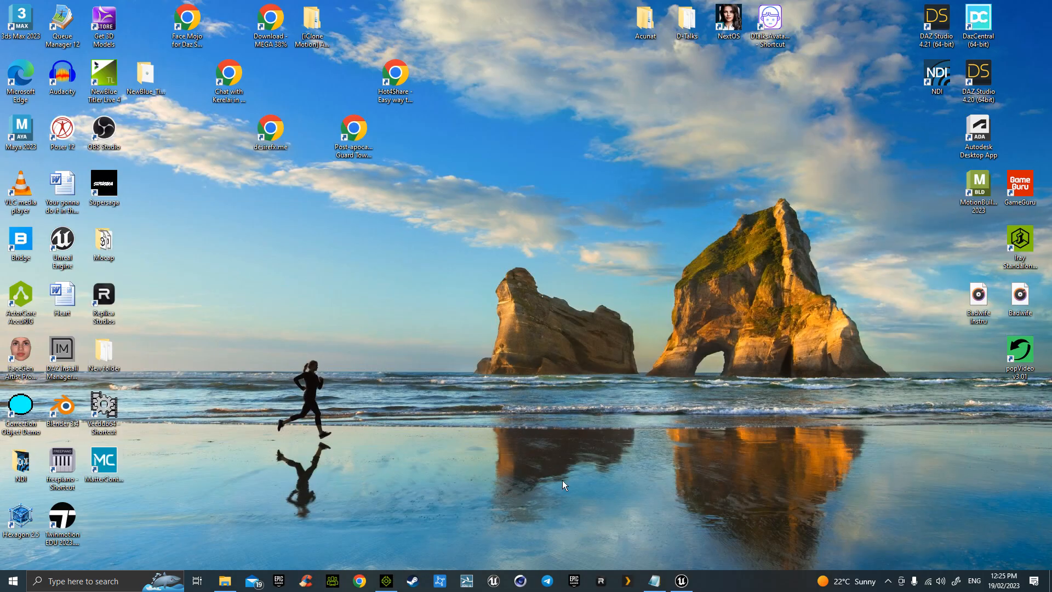
pyautogui.click(682, 580)
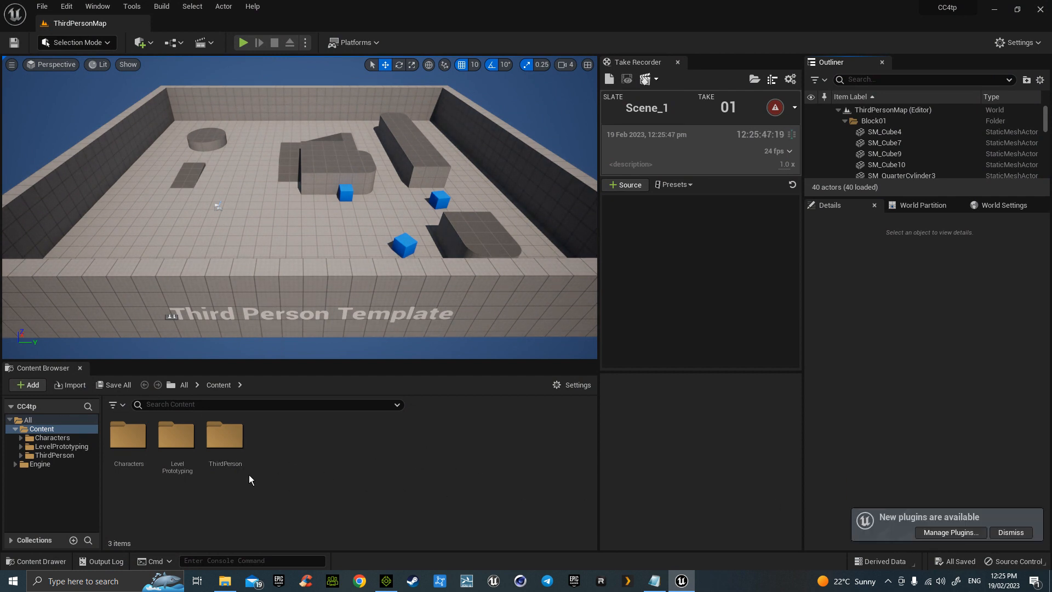
pyautogui.click(172, 445)
pyautogui.rightClick(172, 444)
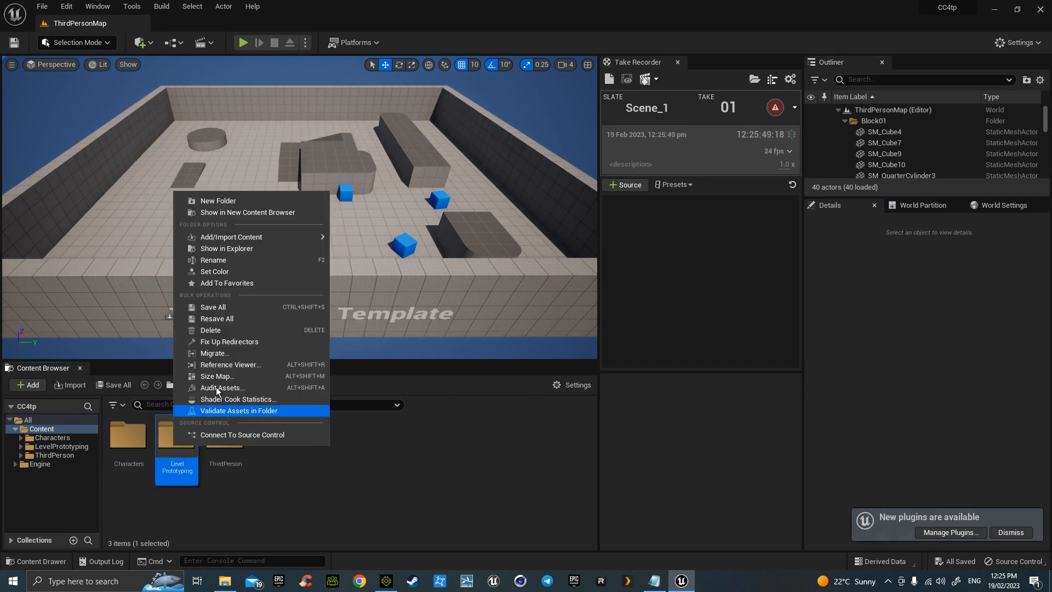
pyautogui.click(225, 249)
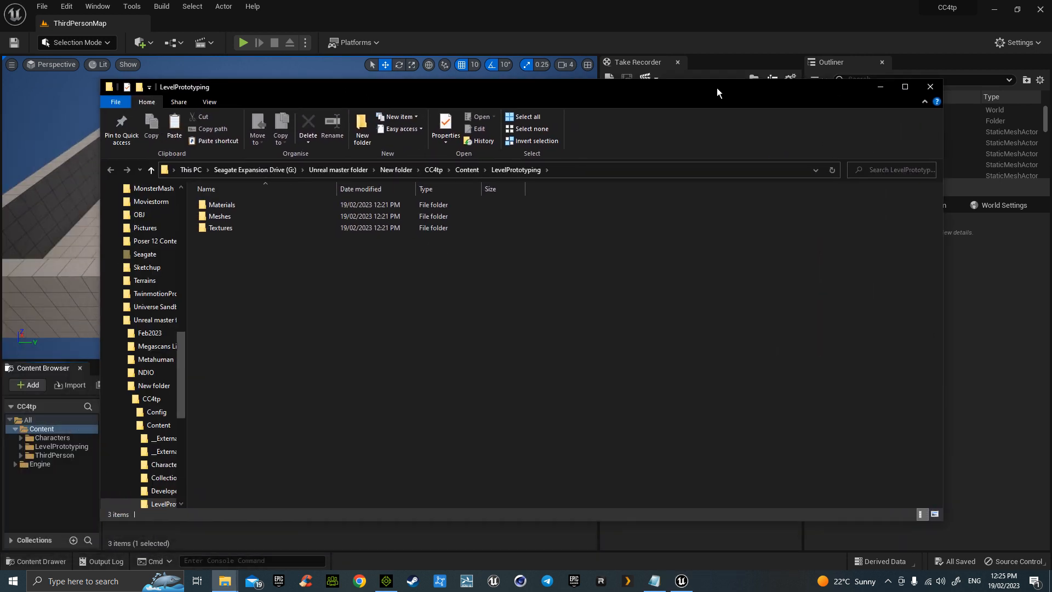
pyautogui.click(434, 170)
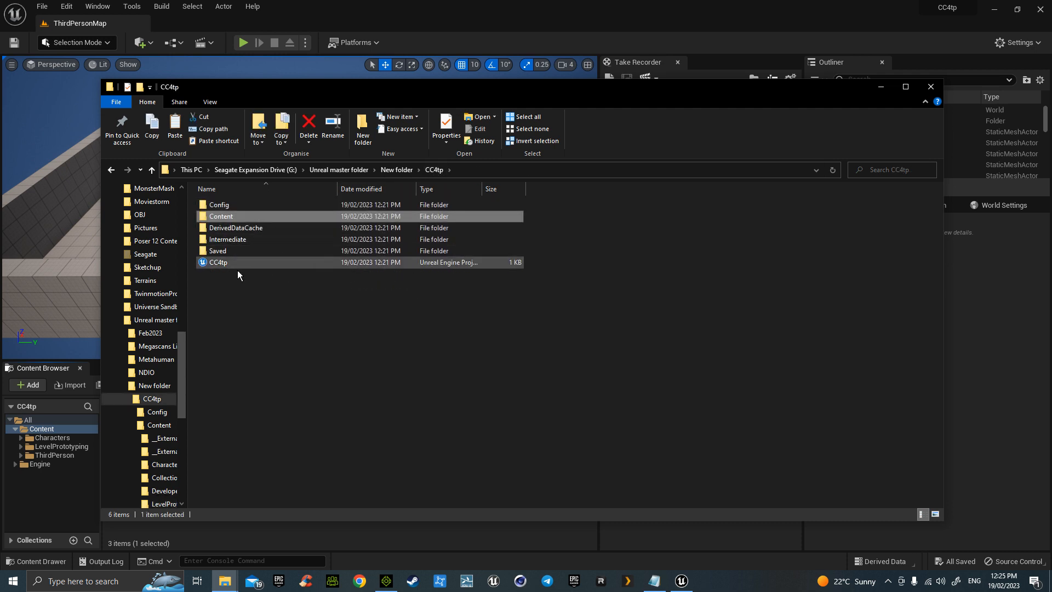
# Paste the Auto Setup Content and Plugins folders into the CC4tp project's root folder and close File Explorer
pyautogui.rightClick(219, 295)
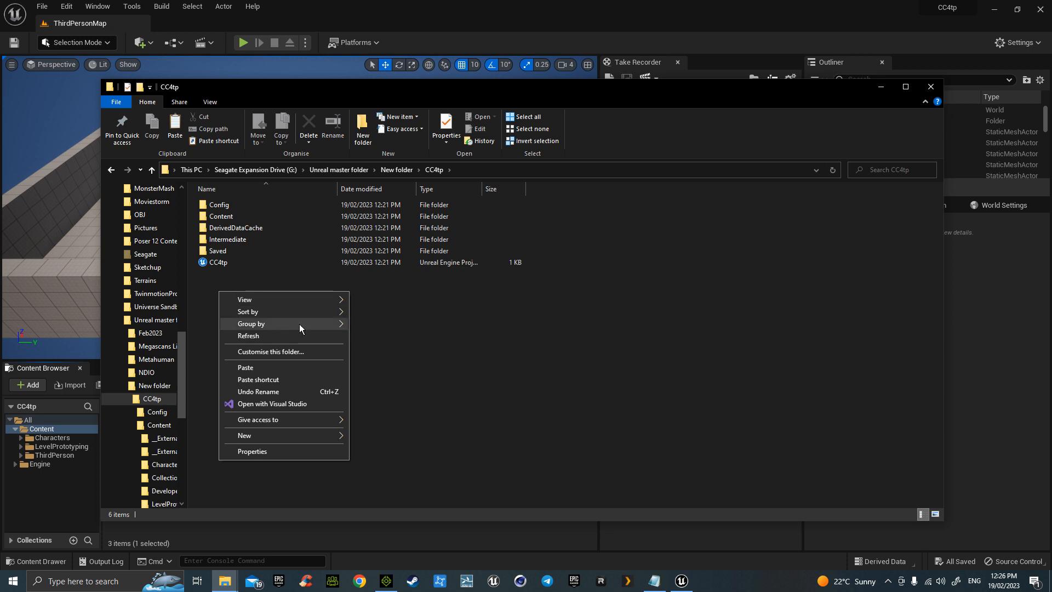
pyautogui.click(314, 372)
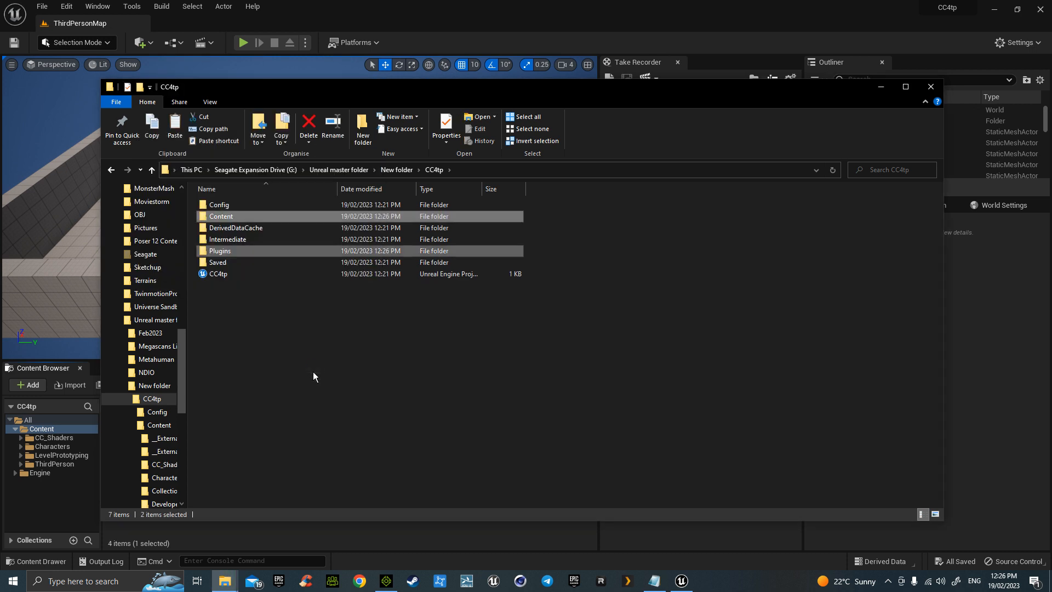
pyautogui.click(928, 89)
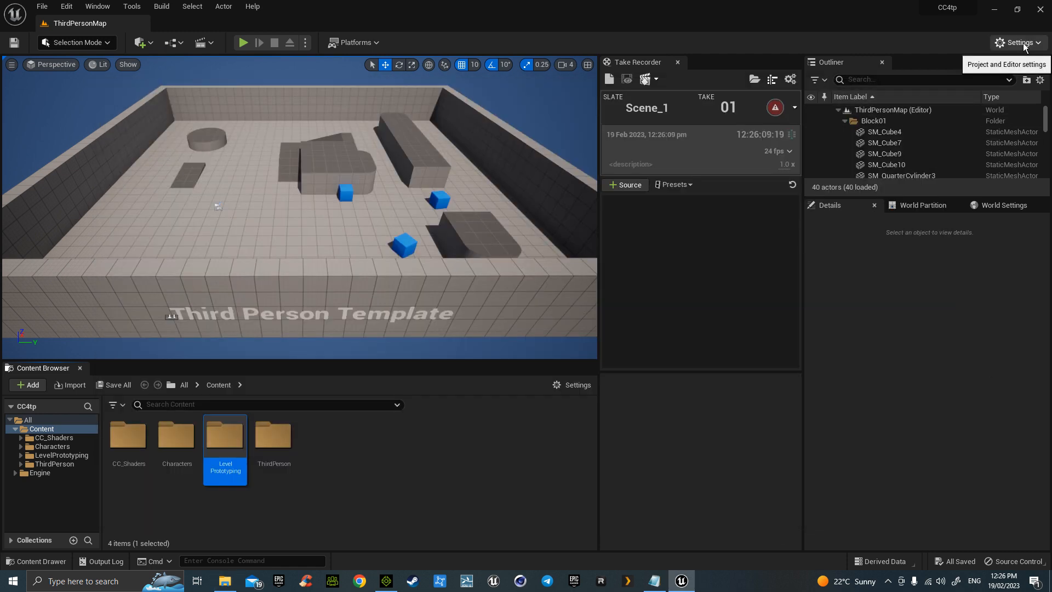
# Enable the Reallusion iClone Live Link plugin, restart the editor and close the plugin browser
pyautogui.click(1024, 43)
pyautogui.click(908, 99)
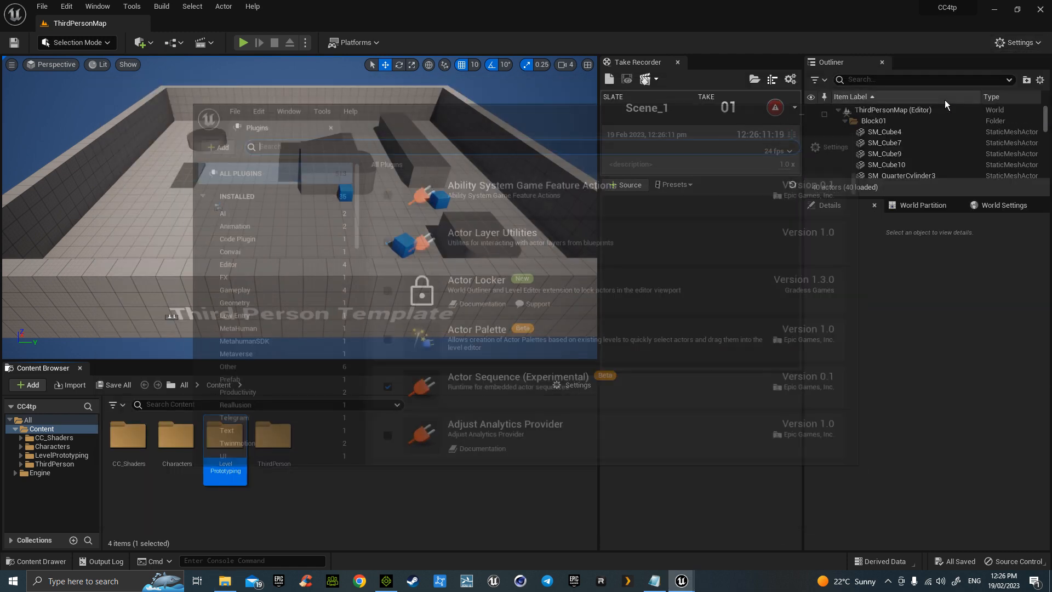
pyautogui.click(246, 408)
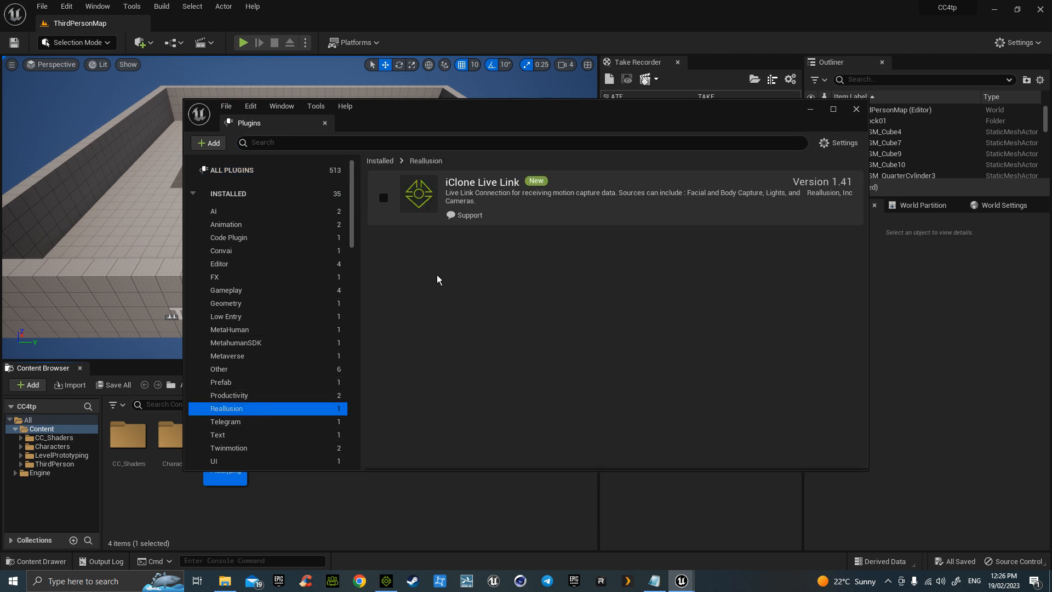
pyautogui.click(385, 199)
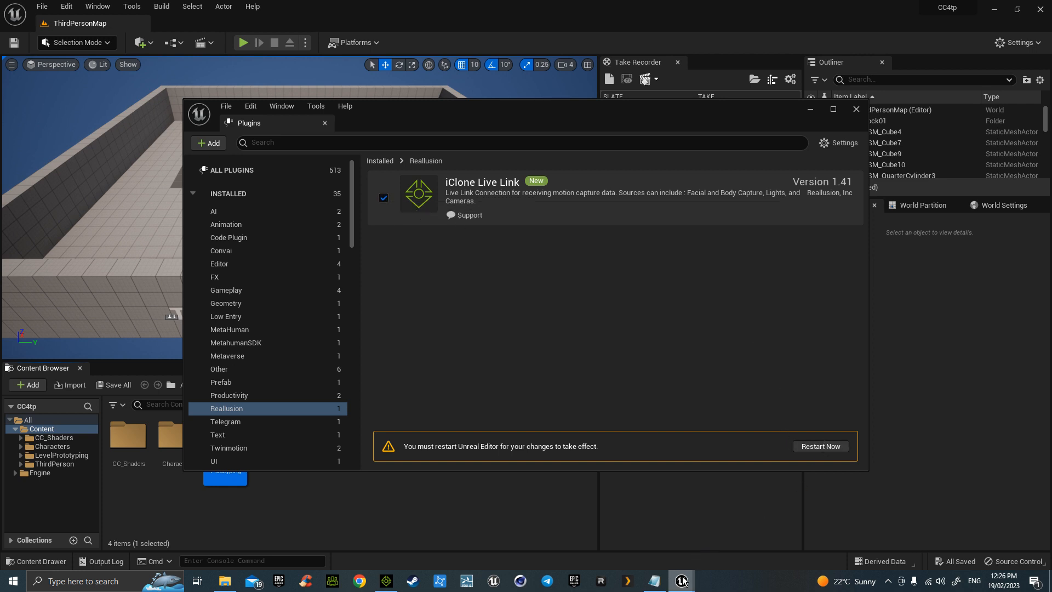
pyautogui.moveTo(683, 578)
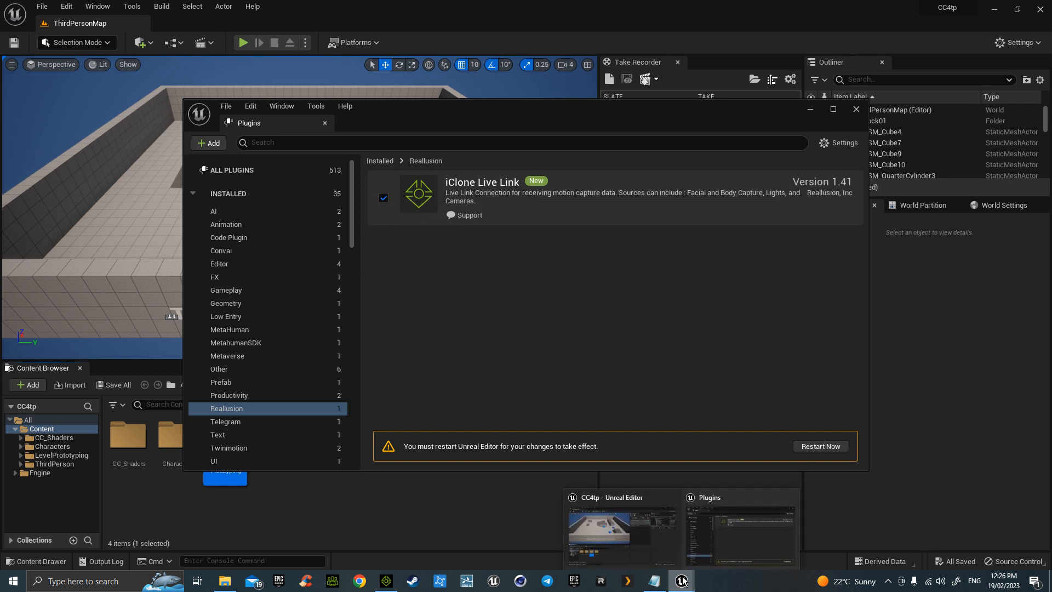
pyautogui.click(572, 582)
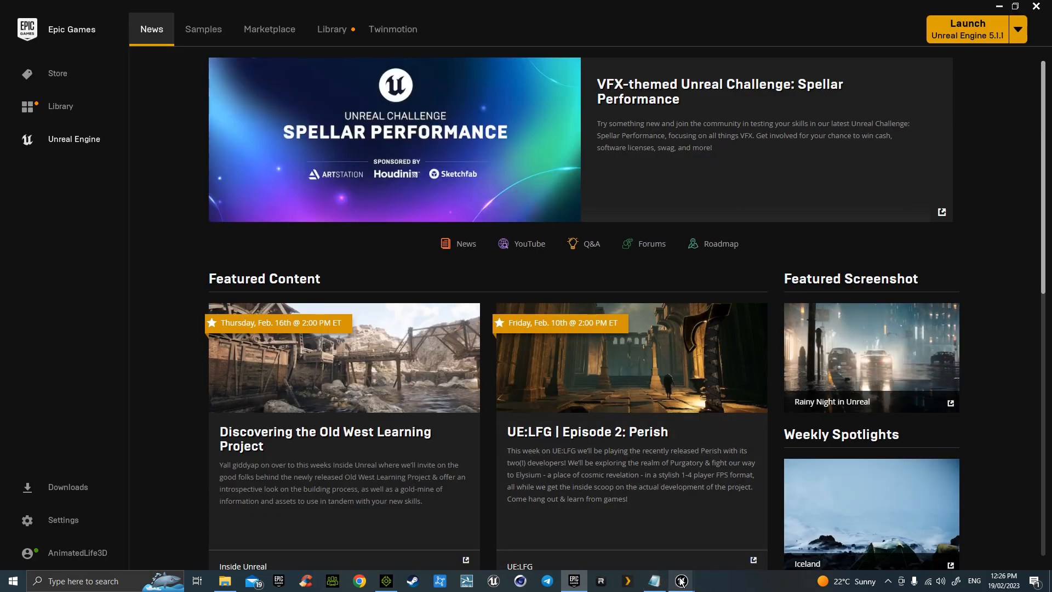
pyautogui.moveTo(682, 581)
pyautogui.click(622, 518)
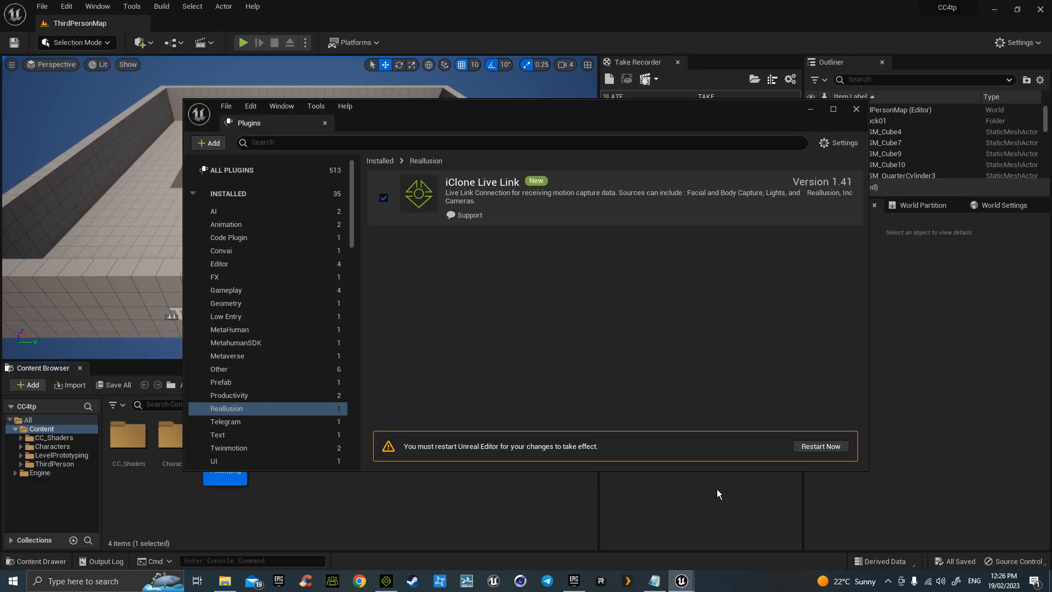
pyautogui.click(832, 447)
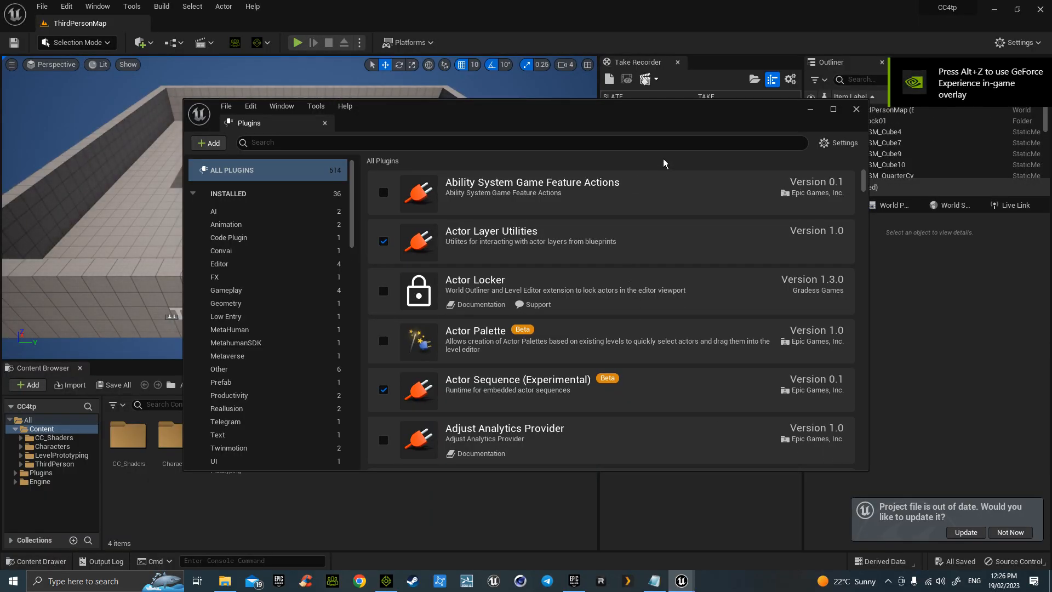
pyautogui.click(855, 109)
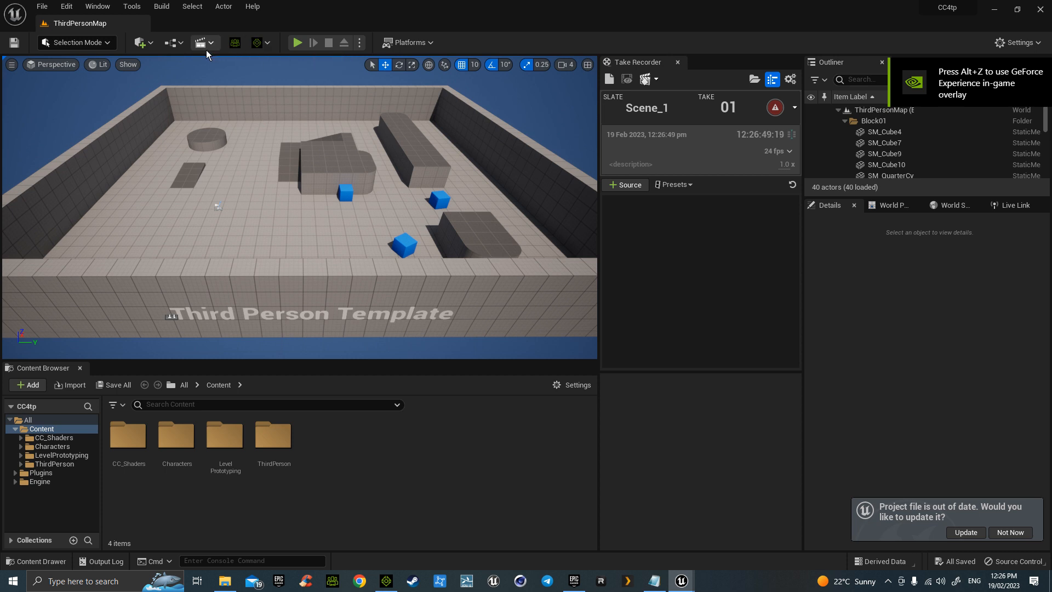
# Apply HQ Shader as the shader type in the Character Creator & iClone Auto Setup import options
pyautogui.click(235, 42)
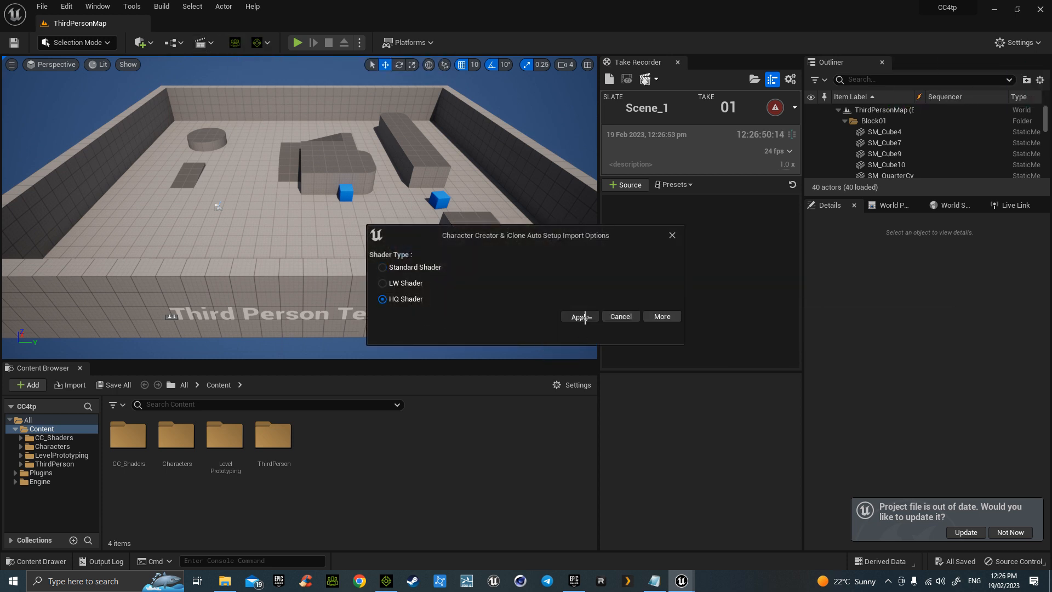
pyautogui.click(576, 318)
pyautogui.press('w')
pyautogui.moveTo(482, 340); pyautogui.dragTo(471, 333, button='right')
# Create a Live Link origin in the level and move it above the central raised block, to about X 1410, Y 2000, Z 210
pyautogui.click(266, 42)
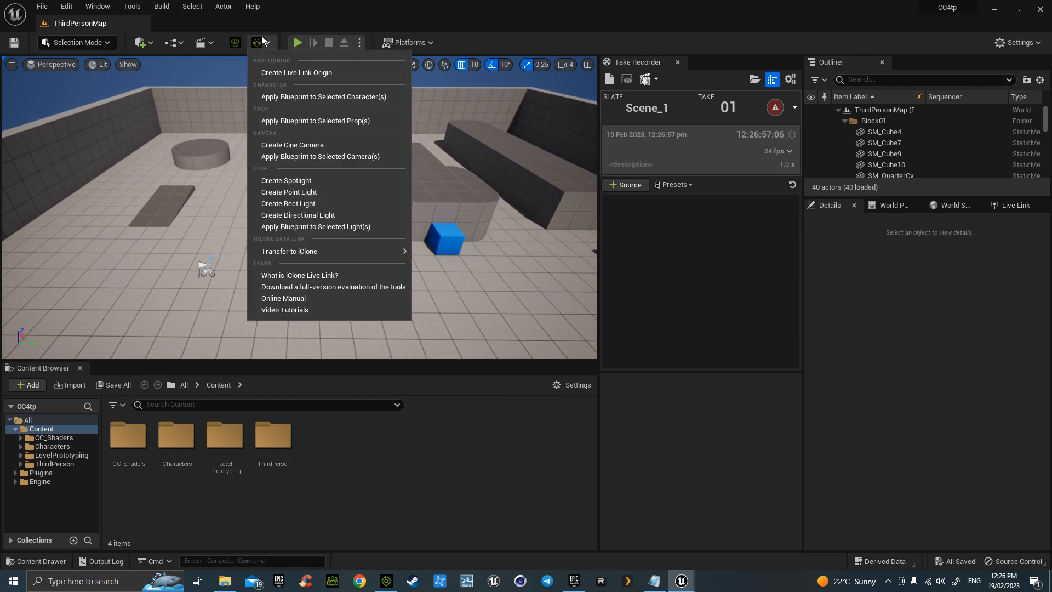
pyautogui.click(280, 72)
pyautogui.moveTo(283, 173); pyautogui.dragTo(256, 185, button='right')
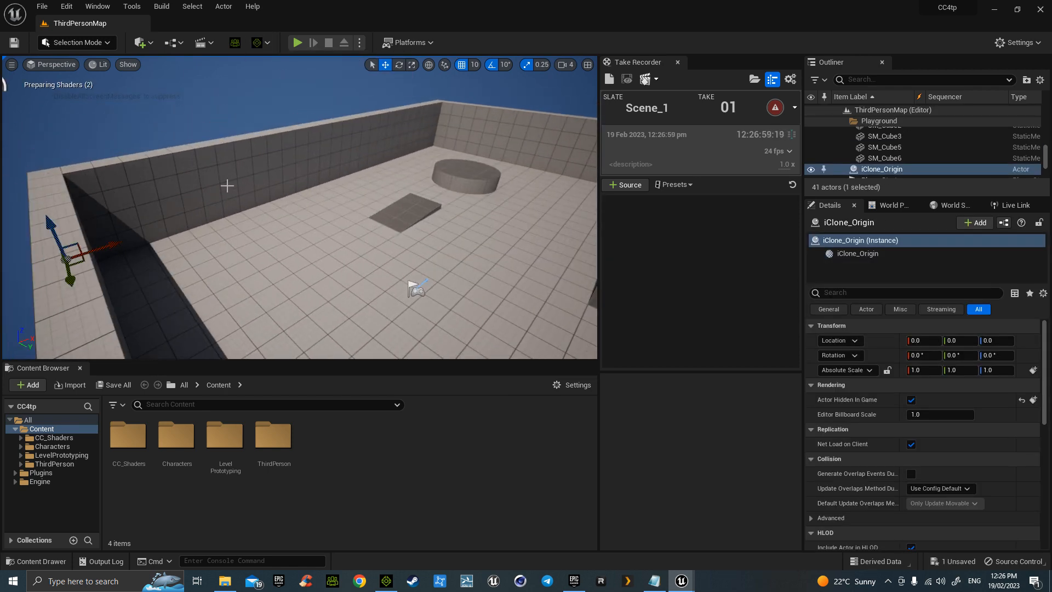
pyautogui.moveTo(112, 247); pyautogui.dragTo(482, 290)
pyautogui.moveTo(482, 291); pyautogui.dragTo(455, 293, button='right')
pyautogui.moveTo(285, 222); pyautogui.dragTo(500, 240)
pyautogui.moveTo(467, 206); pyautogui.dragTo(442, 155)
pyautogui.moveTo(368, 332); pyautogui.dragTo(413, 304, button='right')
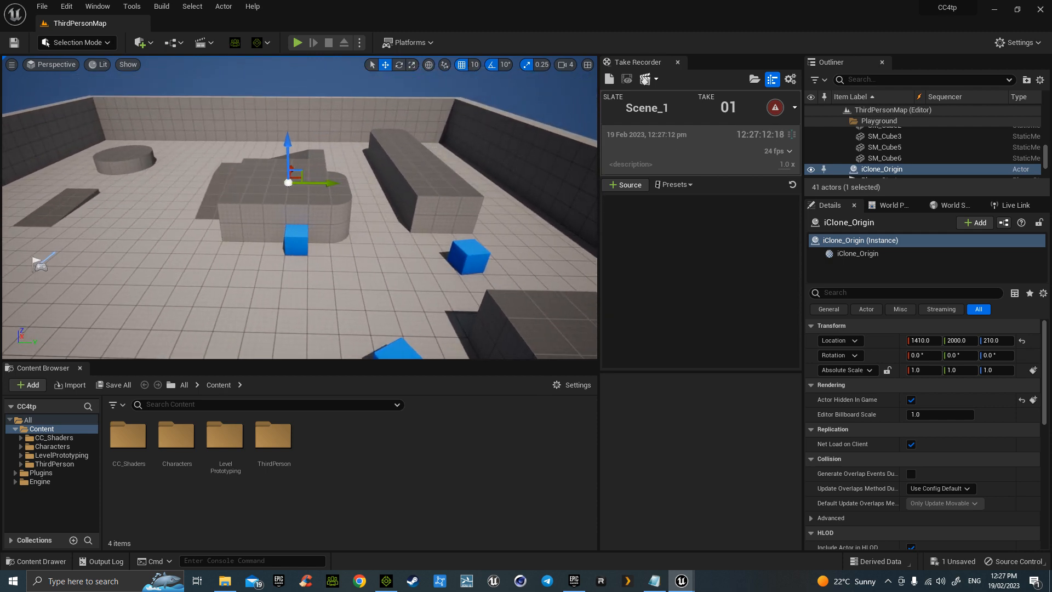
# Save all unsaved content of the project, including the level with the iClone origin
pyautogui.click(113, 385)
pyautogui.click(625, 417)
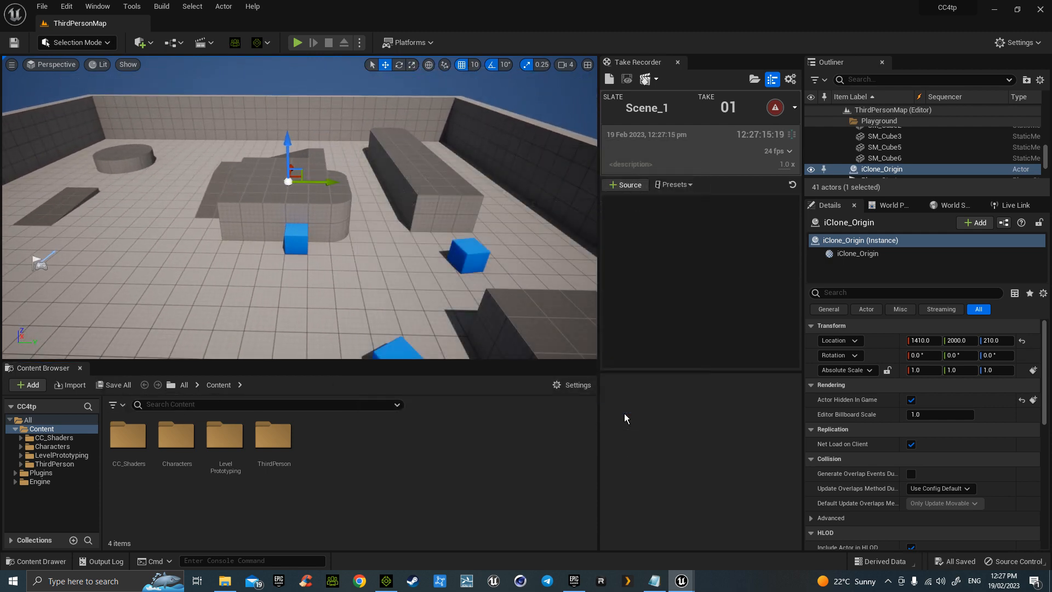
pyautogui.moveTo(440, 261)
pyautogui.mouseDown(button='right')
pyautogui.moveTo(442, 246)
pyautogui.moveTo(440, 259)
pyautogui.mouseUp(button='right')
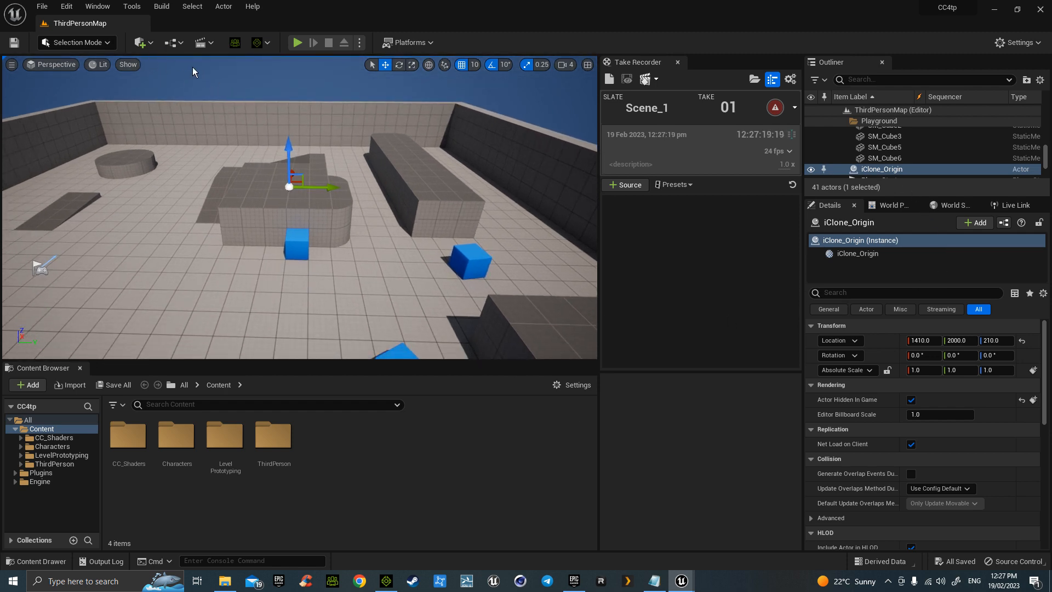
# Show the Live Link window and add an iClone LiveLink source on port 54321
pyautogui.click(98, 6)
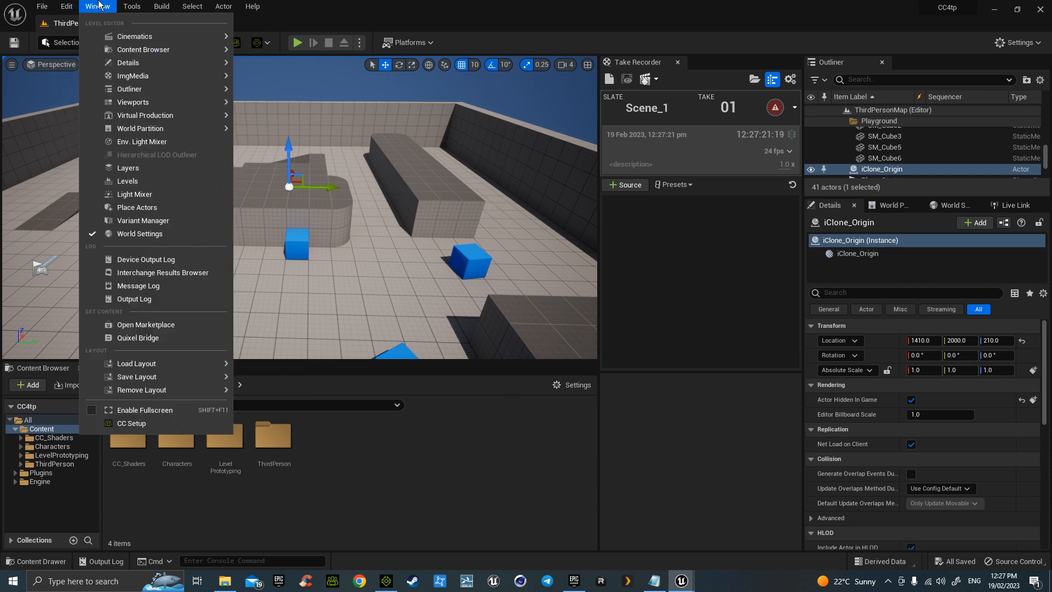
pyautogui.moveTo(169, 115)
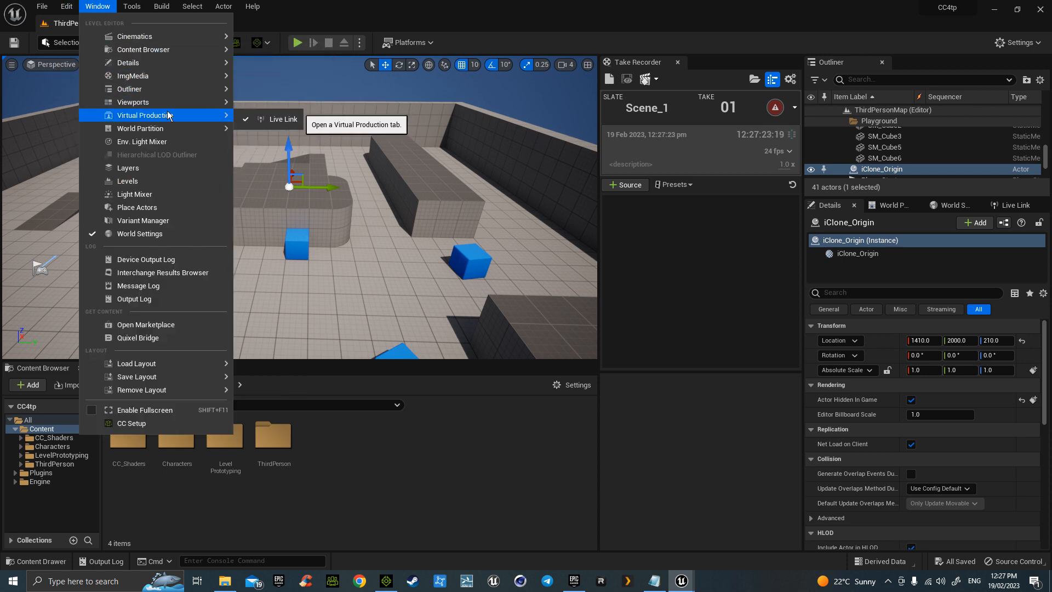
pyautogui.click(281, 119)
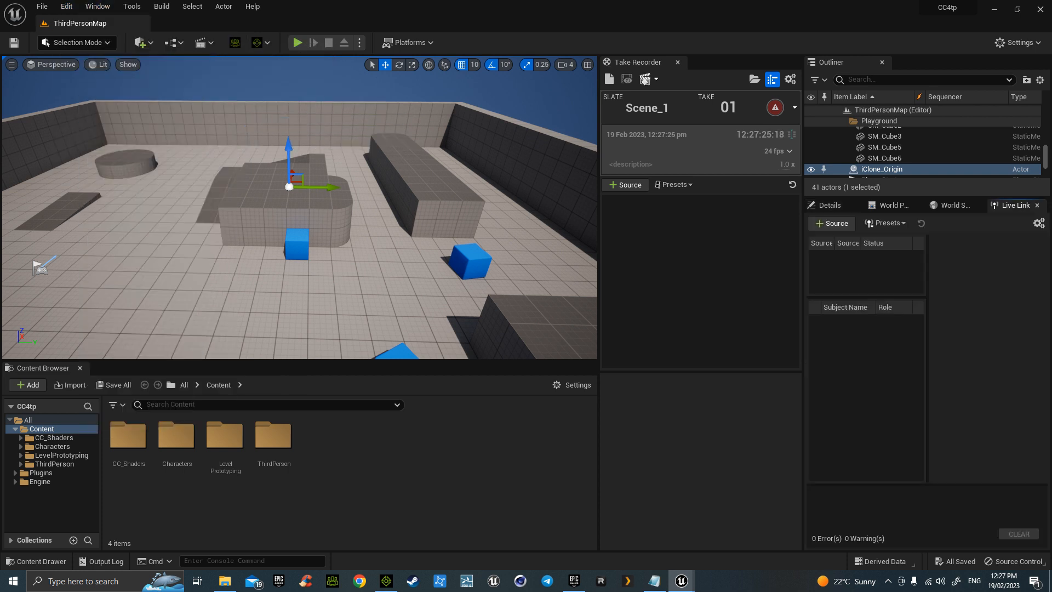
pyautogui.click(832, 223)
pyautogui.moveTo(847, 254)
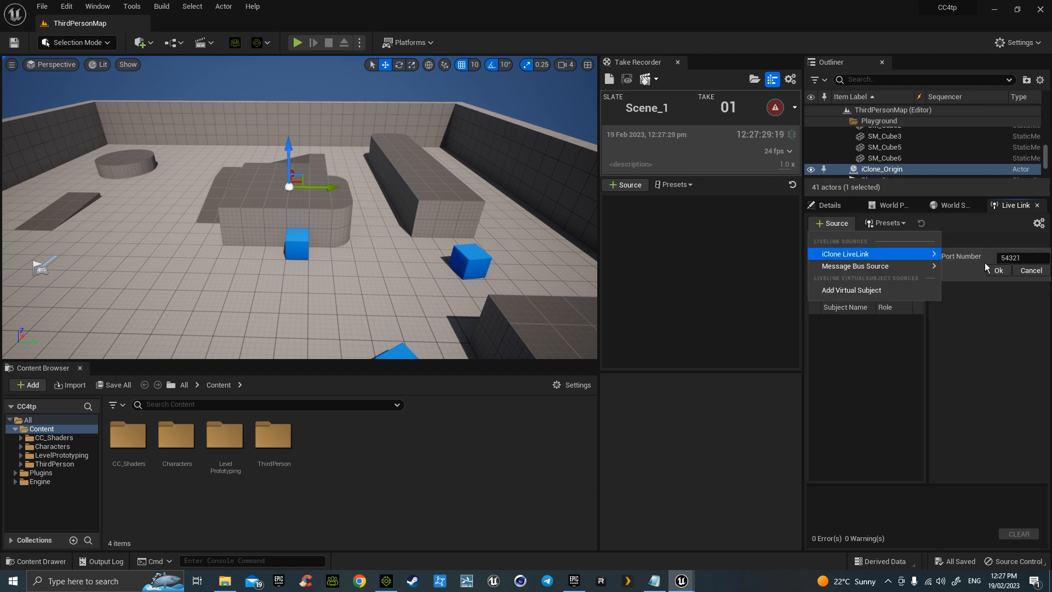
pyautogui.click(1002, 272)
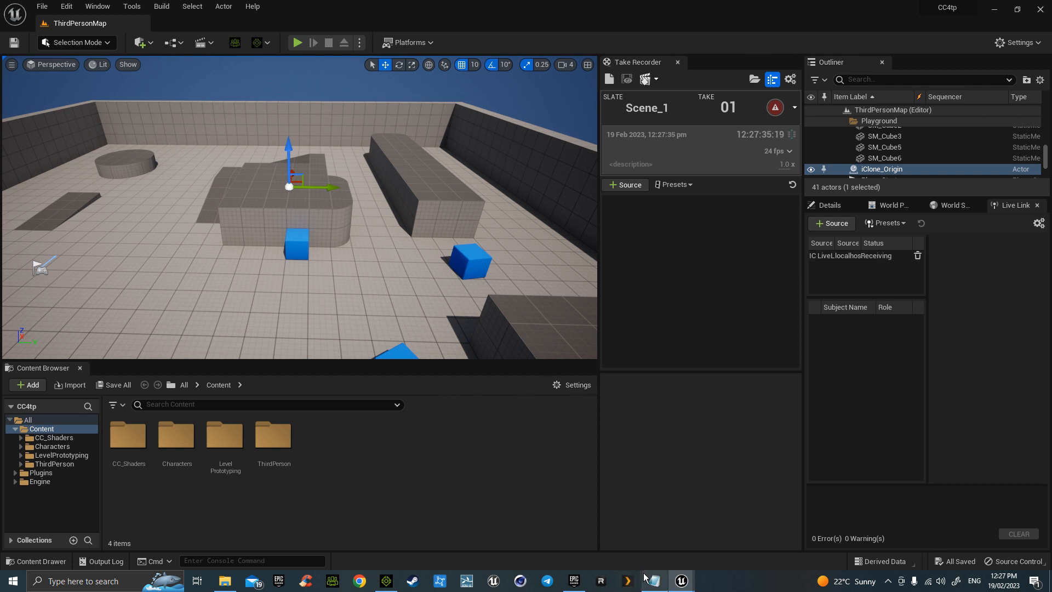
# Switch to iClone and restrict the Unreal Live Link transfer list to the CC3_Base_Plus character, excluding props, camera and lights
pyautogui.moveTo(386, 582)
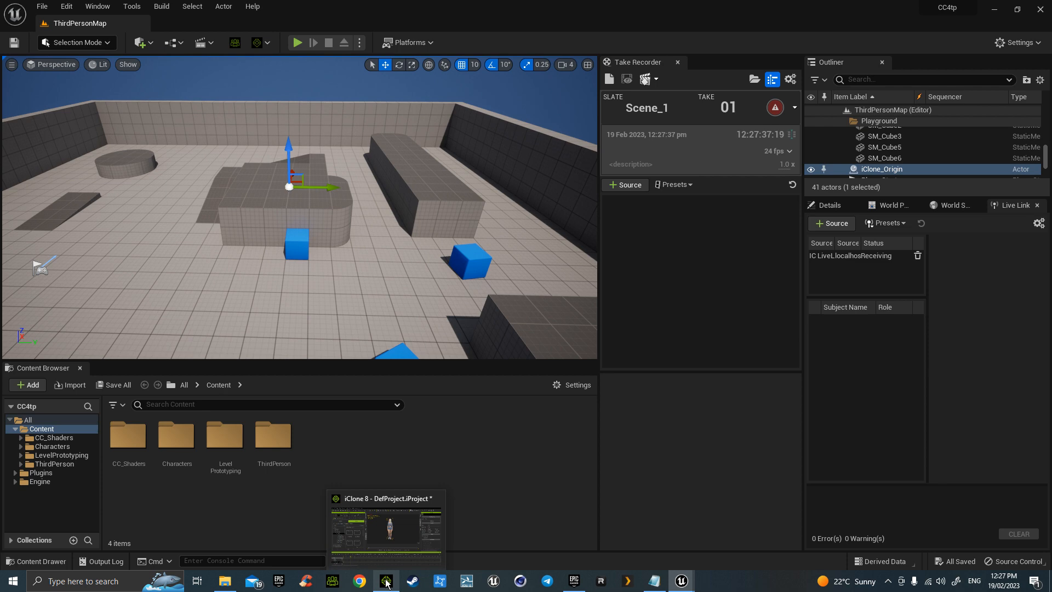
pyautogui.click(387, 582)
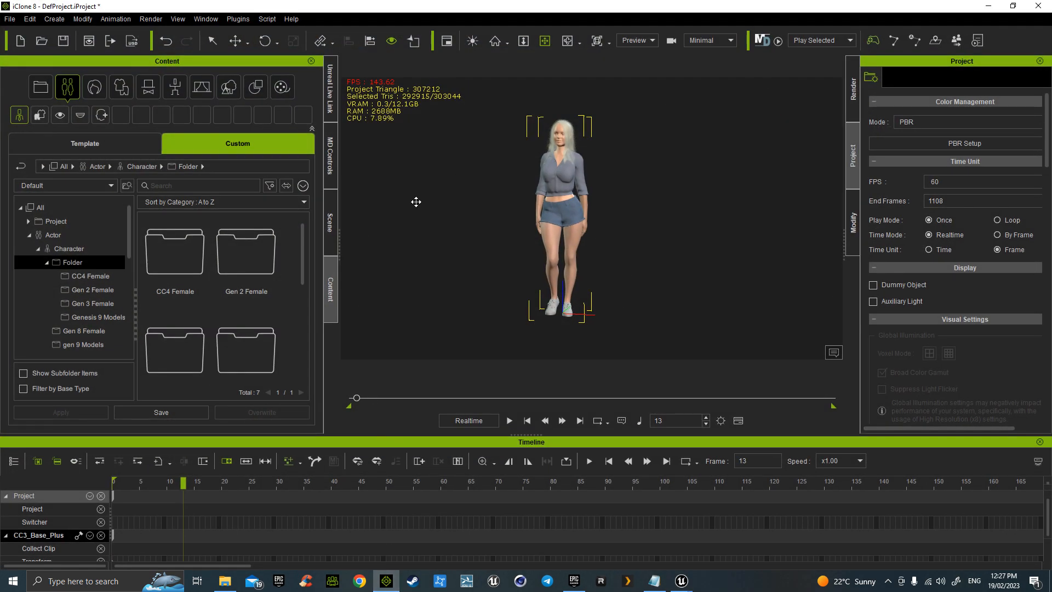
pyautogui.click(330, 87)
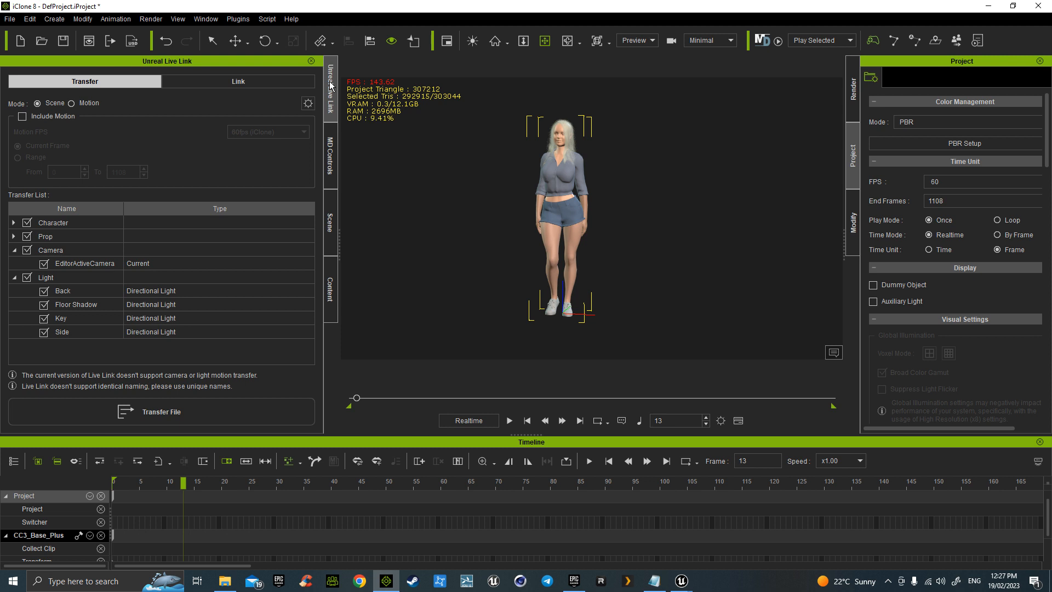
pyautogui.click(26, 251)
pyautogui.click(13, 223)
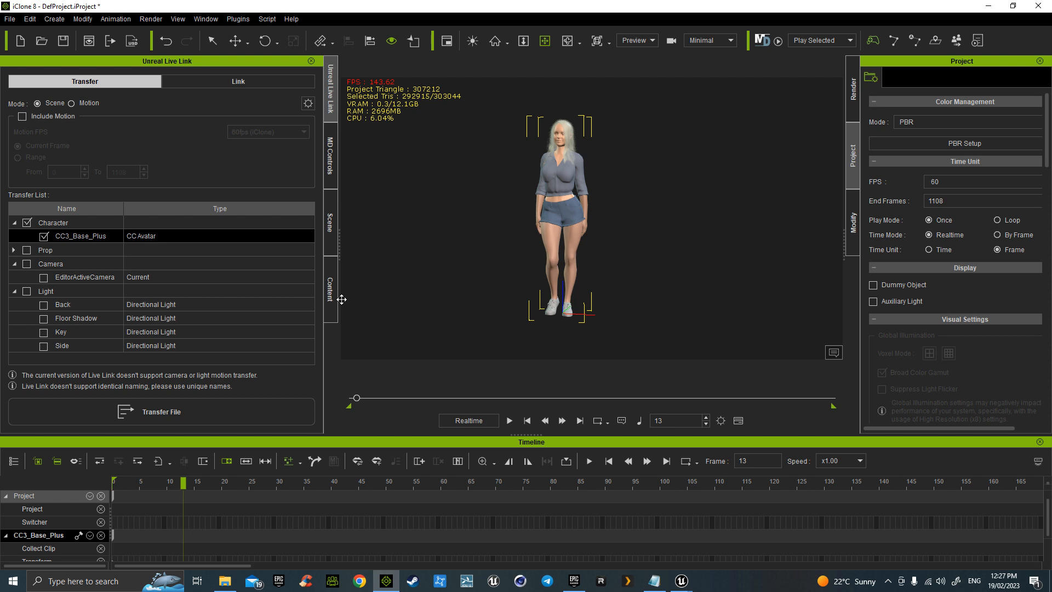
# Rename the CC3_Base_Plus character in the scene list to TestModel
pyautogui.click(331, 281)
pyautogui.click(330, 222)
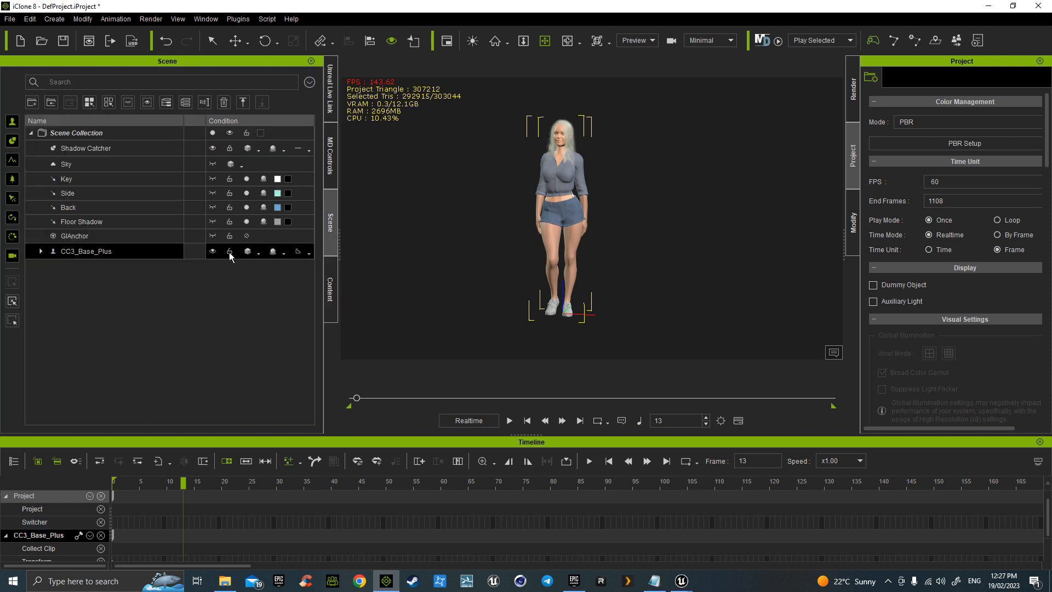
pyautogui.doubleClick(78, 253)
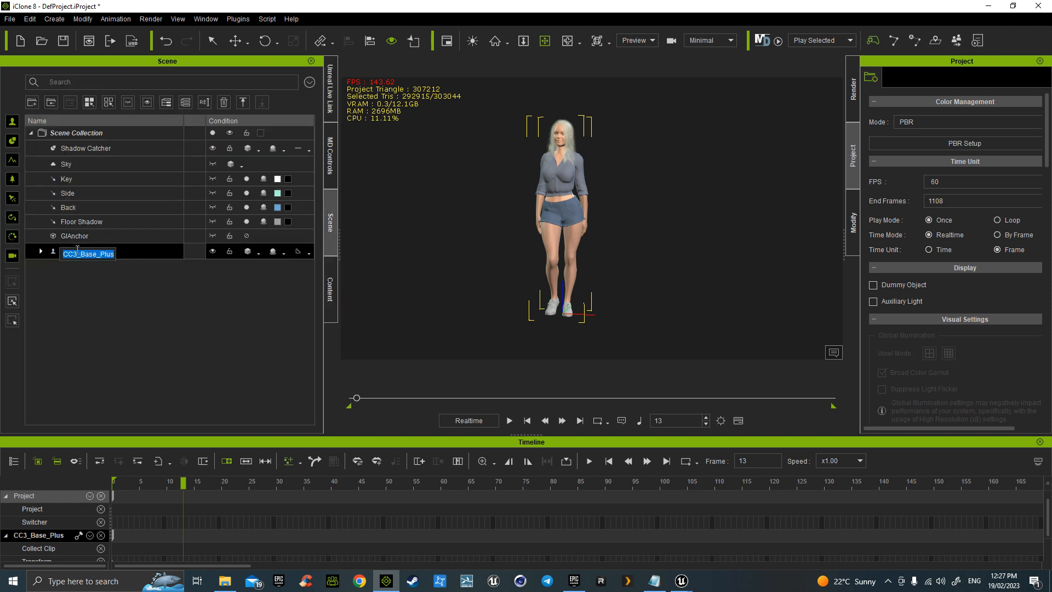
pyautogui.write('TestModel')
pyautogui.press('Return')
pyautogui.click(176, 318)
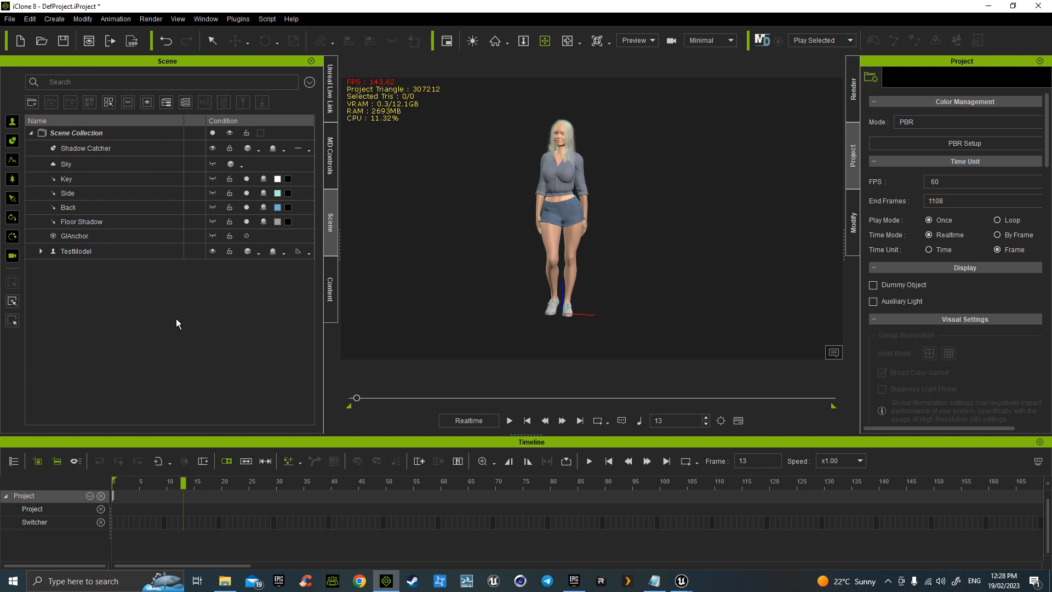
# Include the character's motion over the frame range 0 to 1108 at 60fps (iClone) and transfer TestModel to Unreal
pyautogui.click(331, 90)
pyautogui.click(22, 117)
pyautogui.click(18, 158)
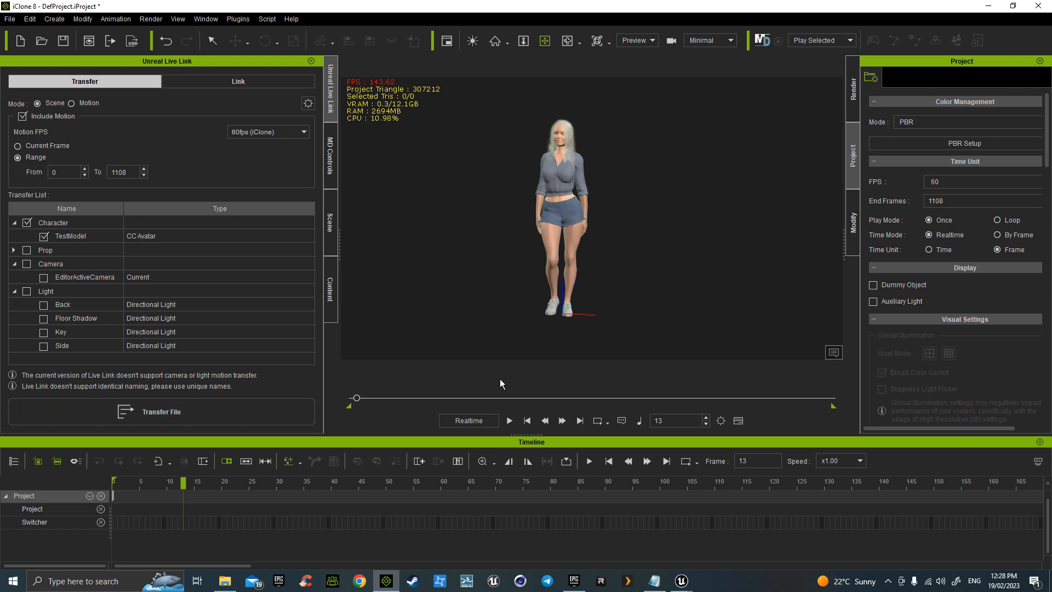
pyautogui.click(166, 412)
# Switch to the Unreal Editor and examine the transferred TestModel character up close, along with its imported assets
pyautogui.moveTo(680, 581)
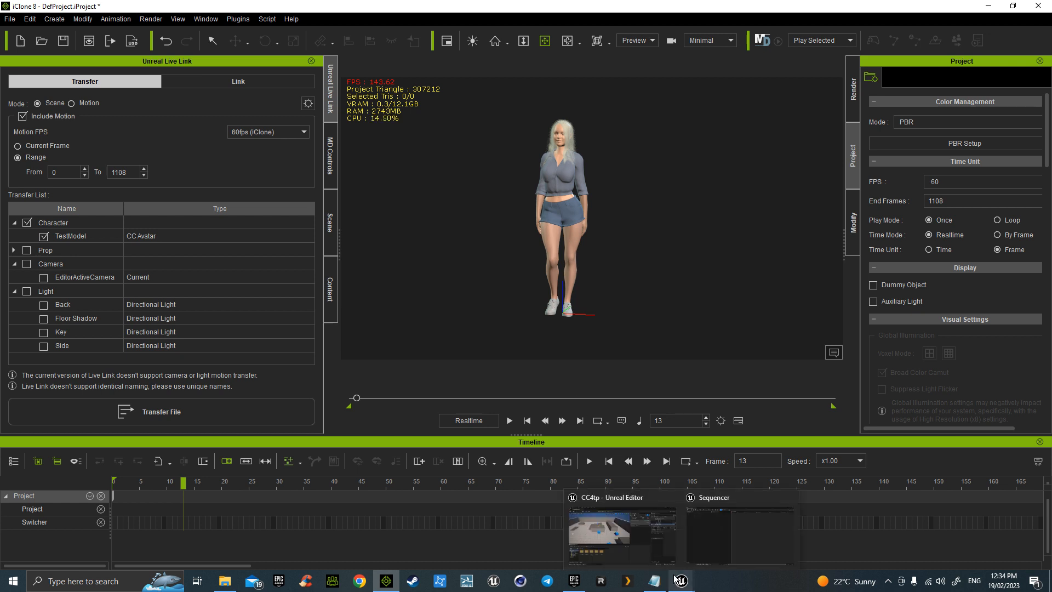
pyautogui.click(632, 530)
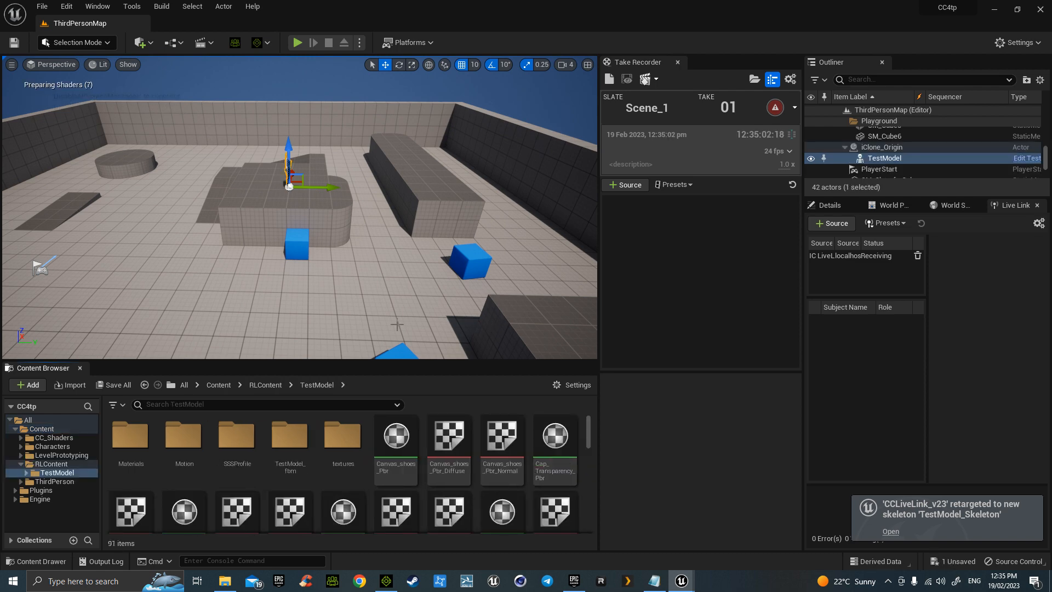
pyautogui.press('f')
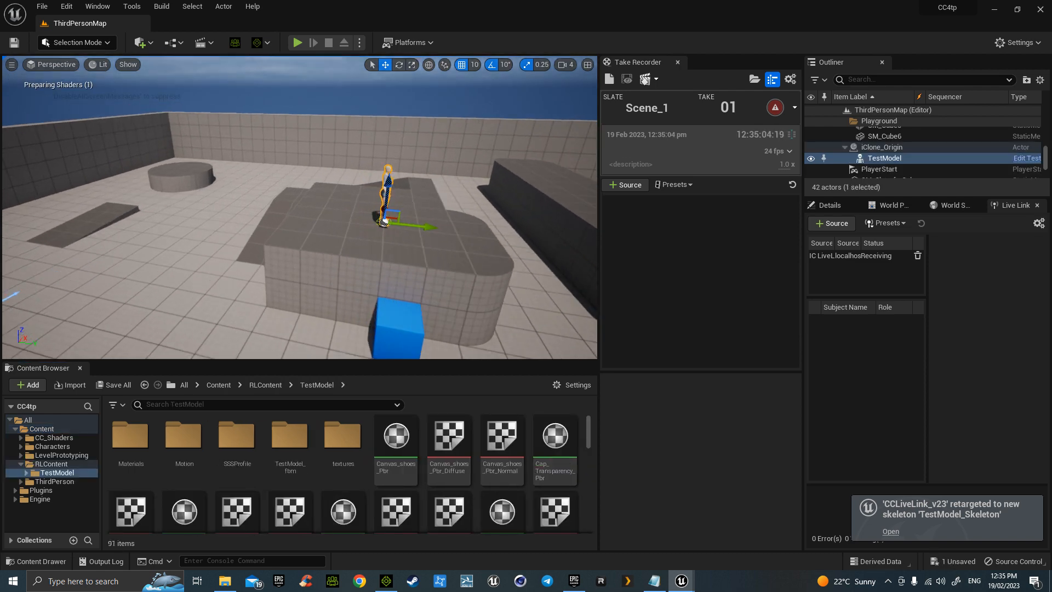
pyautogui.press('d')
pyautogui.moveTo(300, 207); pyautogui.dragTo(186, 231, button='right')
pyautogui.press('w')
pyautogui.press('d')
pyautogui.press('a')
pyautogui.press('d')
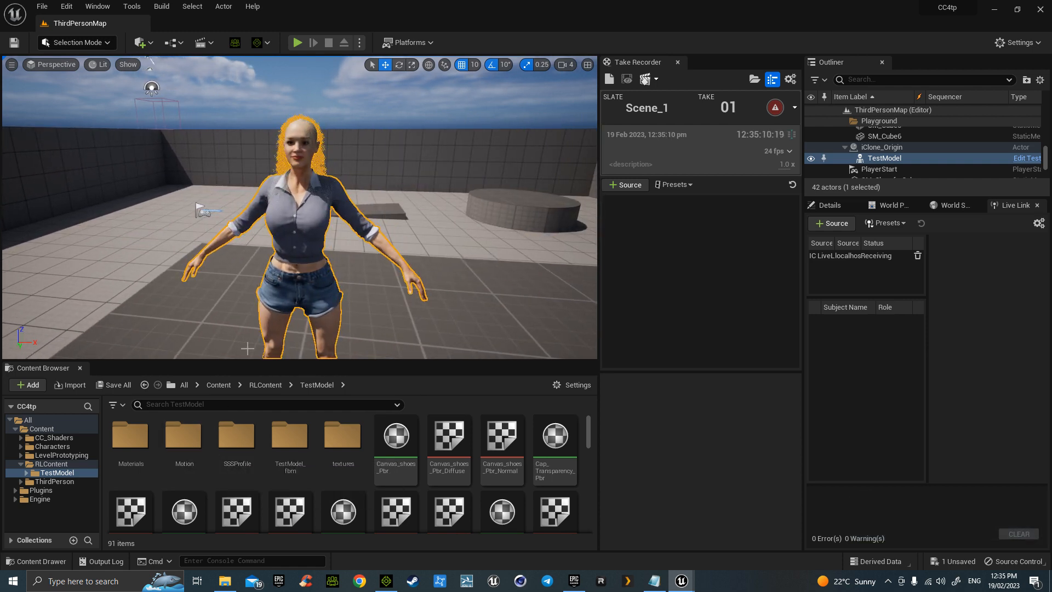
pyautogui.scroll(-6, 449, 454)
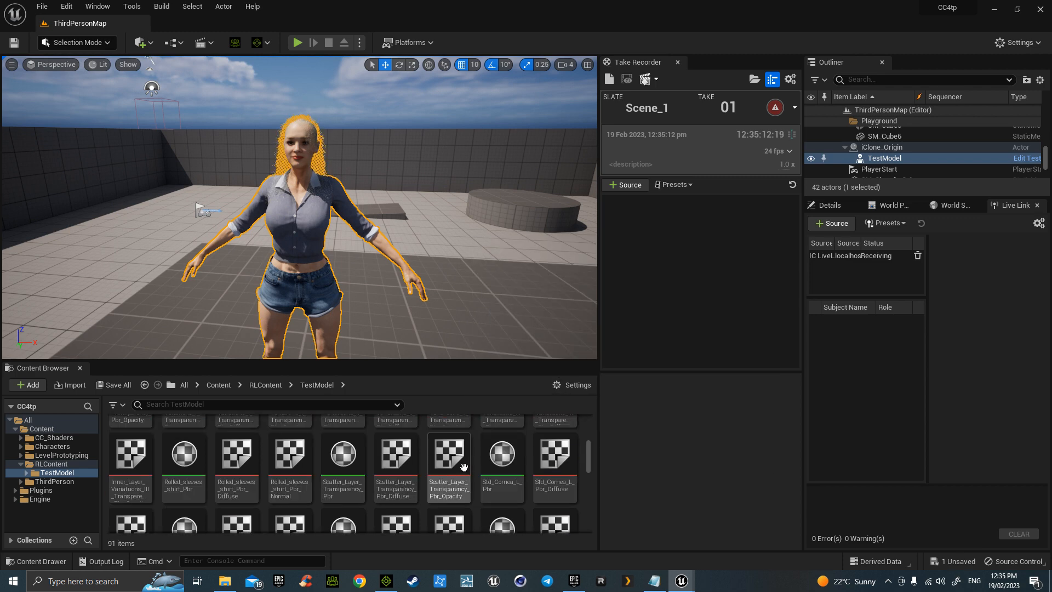
# Open the TestModel skeletal mesh for editing and briefly isolate its Element 24 material slot
pyautogui.scroll(-10, 463, 468)
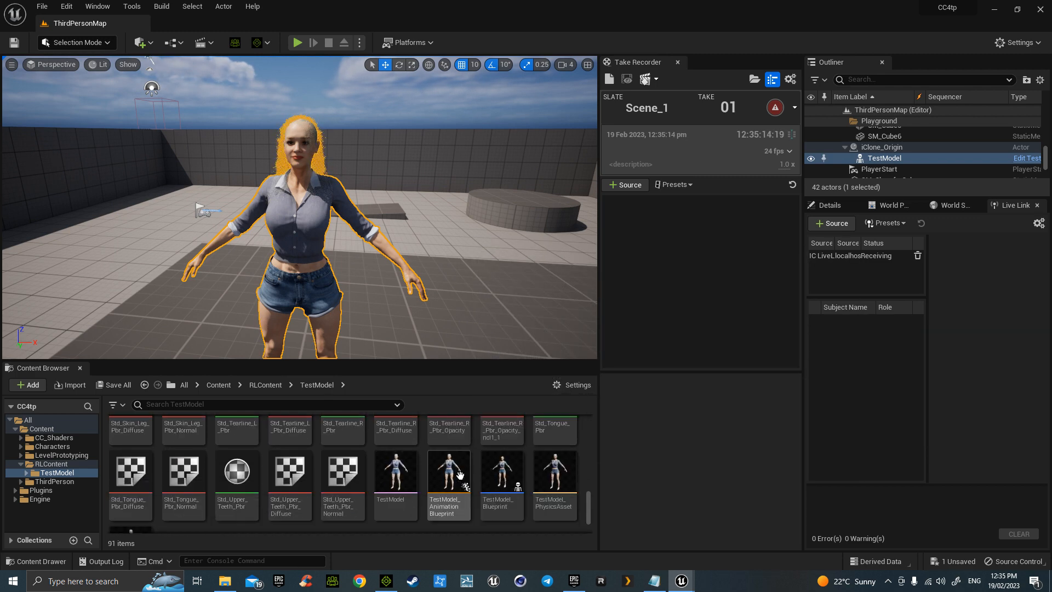
pyautogui.click(405, 484)
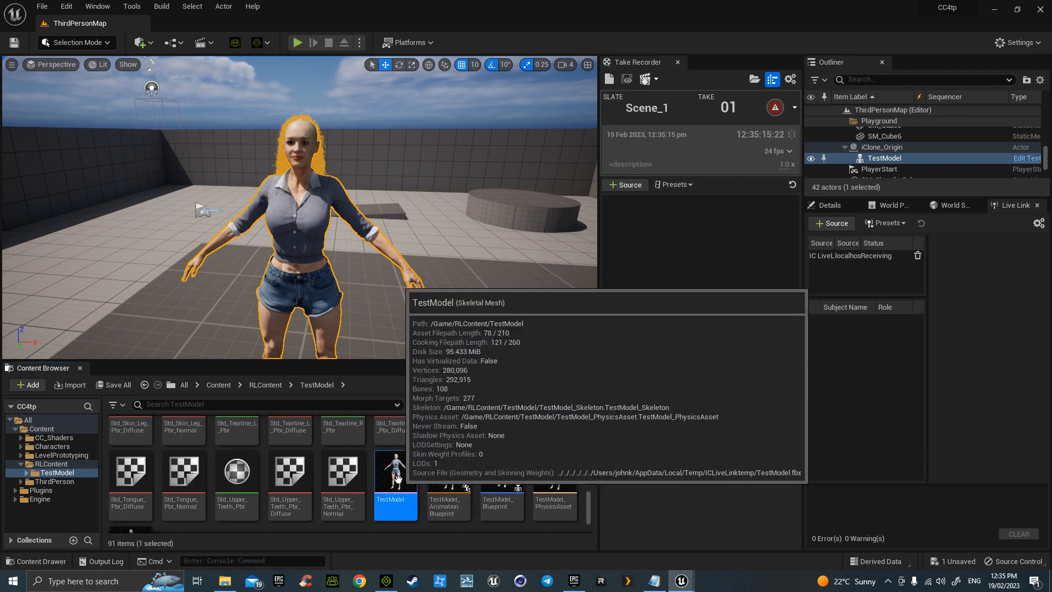
pyautogui.doubleClick(397, 478)
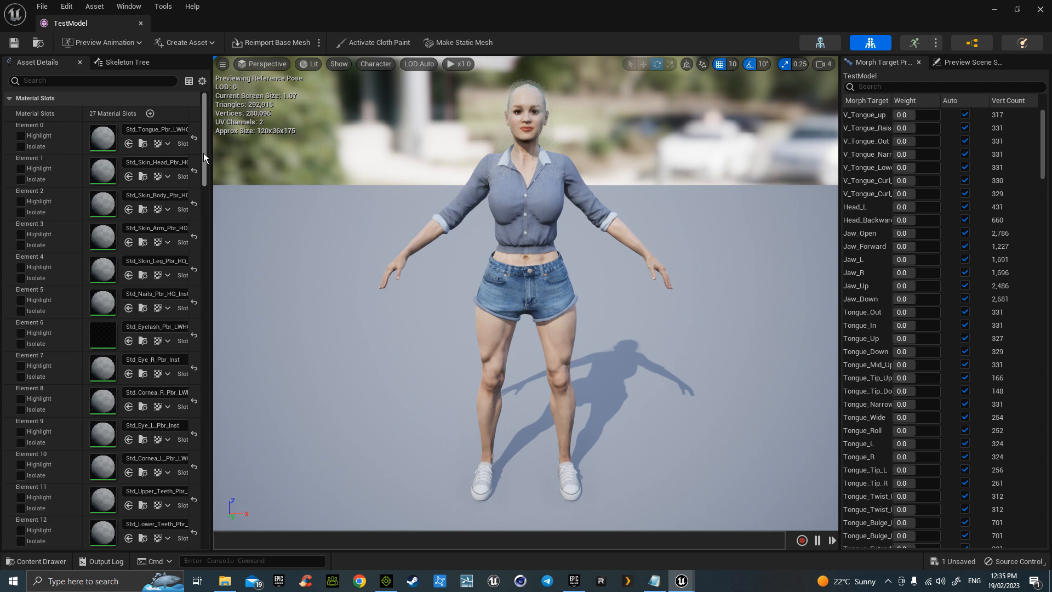
pyautogui.moveTo(205, 160); pyautogui.dragTo(215, 252)
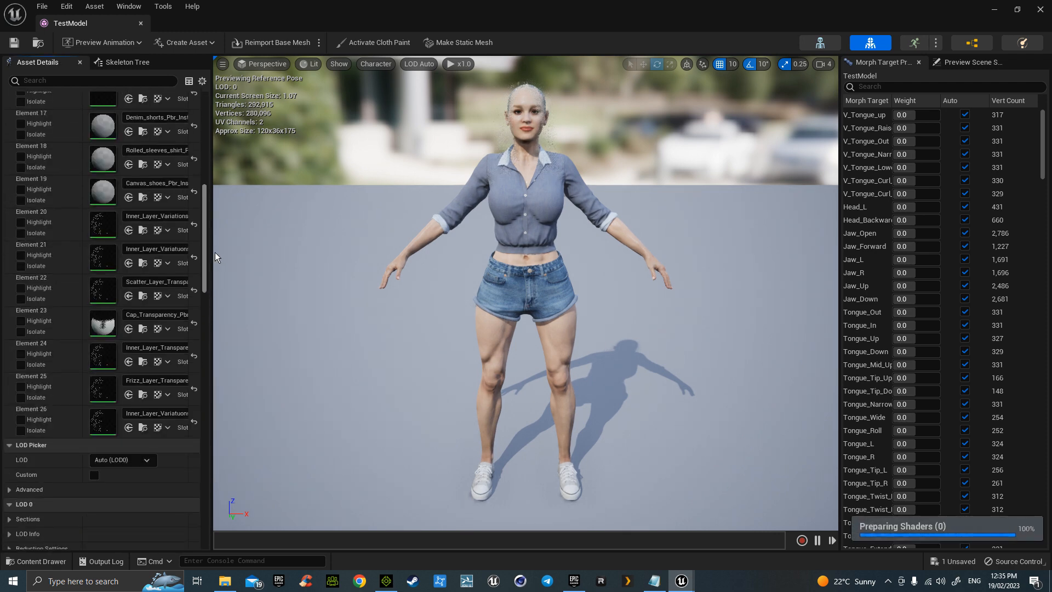
pyautogui.click(21, 365)
pyautogui.click(21, 365)
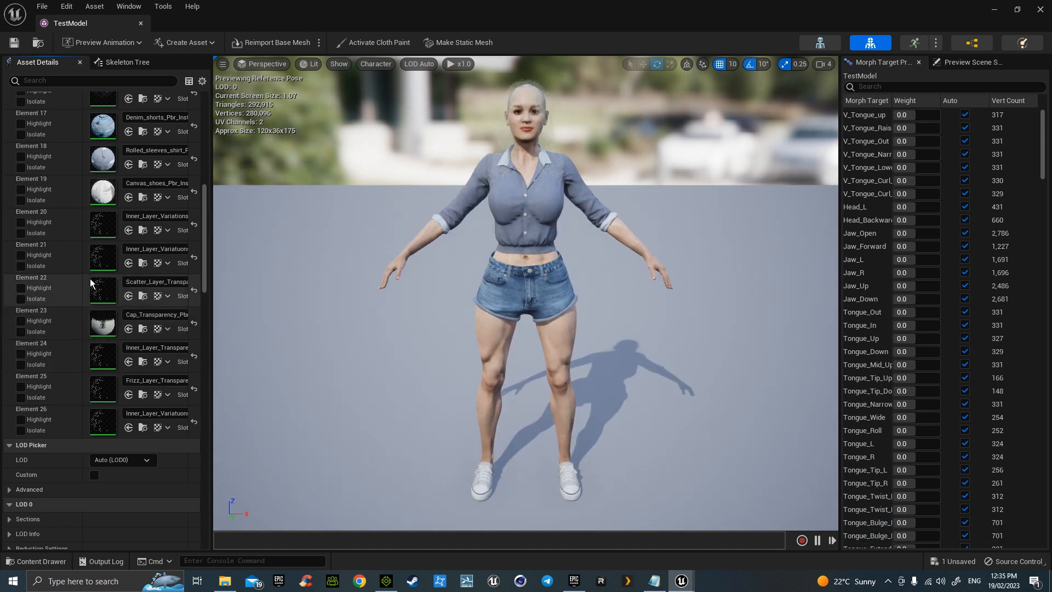
# Override the Opacity Multiplier of the Element 20 Inner_Layer_Variations_I hair material with 3.849138, copy that value, and save the material
pyautogui.doubleClick(102, 230)
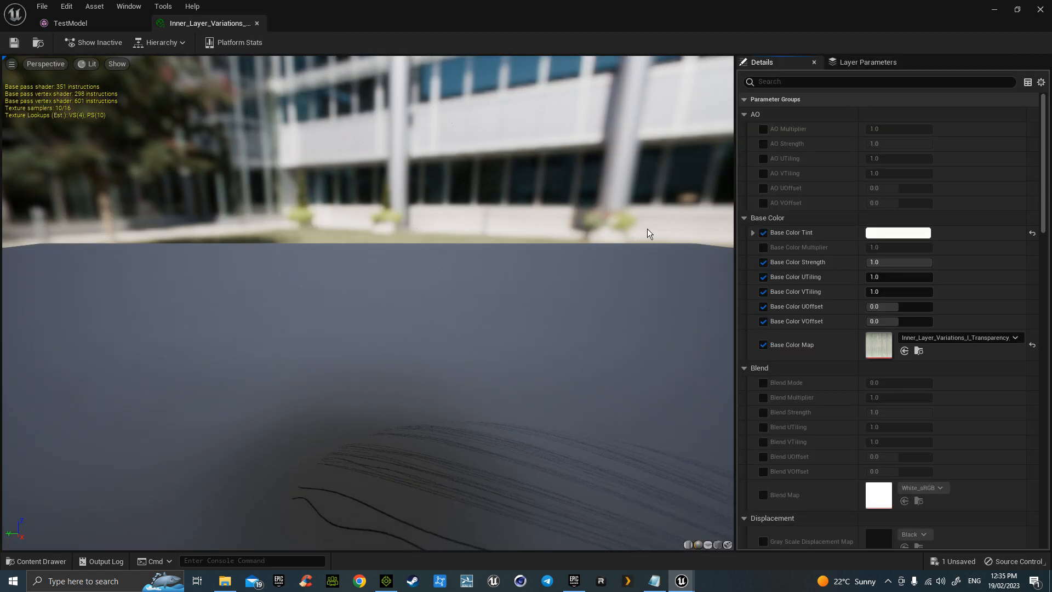
pyautogui.moveTo(1046, 192); pyautogui.dragTo(1036, 375)
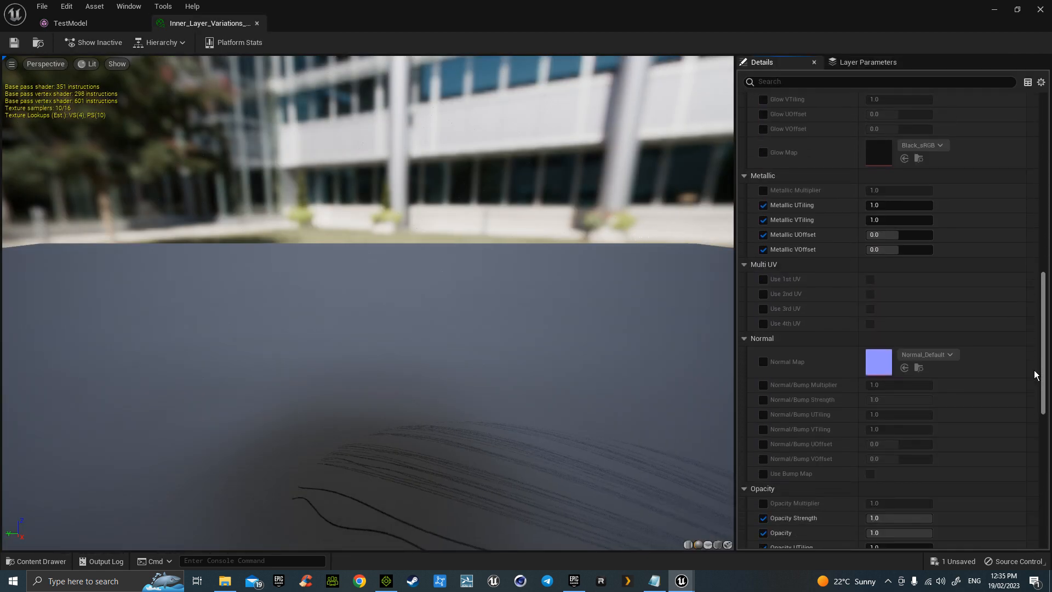
pyautogui.scroll(-4, 770, 395)
pyautogui.click(764, 398)
pyautogui.moveTo(877, 398)
pyautogui.mouseDown()
pyautogui.moveTo(921, 398)
pyautogui.moveTo(884, 398)
pyautogui.mouseUp()
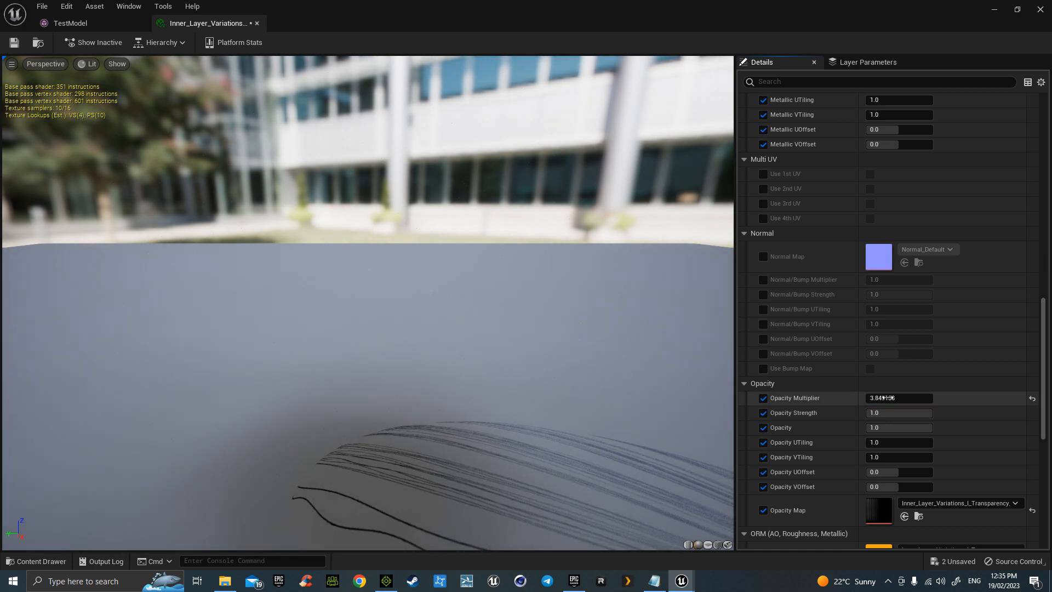
pyautogui.click(886, 398)
pyautogui.hotkey('ctrl', 'c')
pyautogui.click(13, 42)
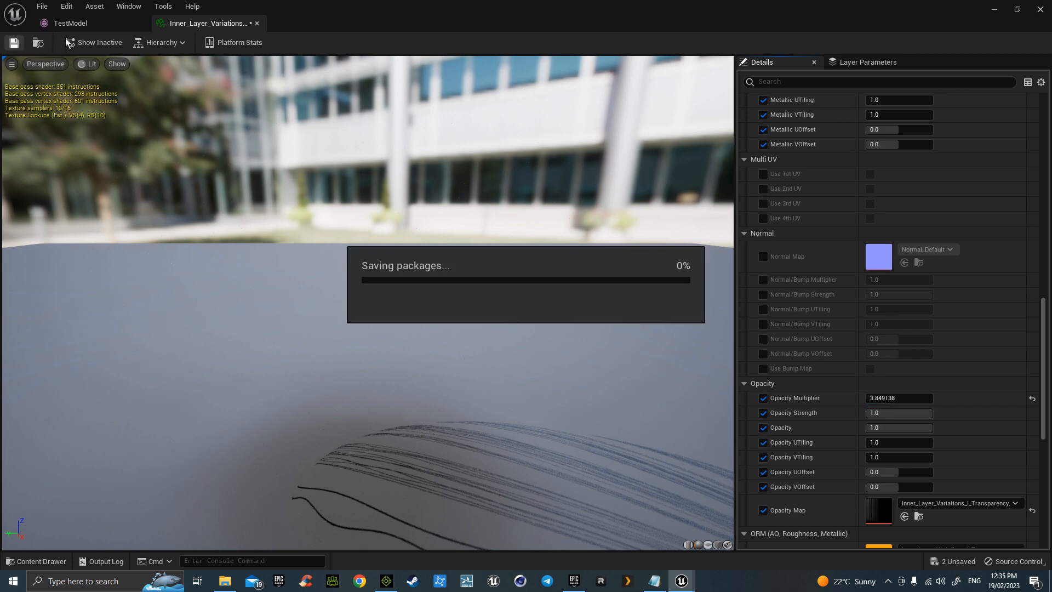
# Override the Opacity Multiplier of the Element 21 Inner_Layer_Variatuons_II hair material with 3.849138 and save the material
pyautogui.click(87, 21)
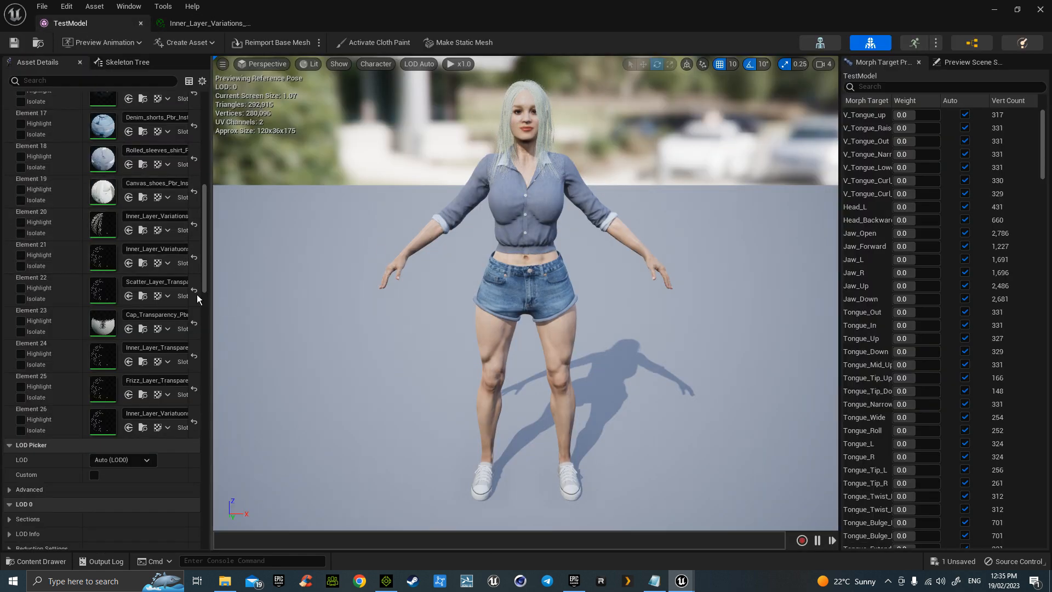
pyautogui.doubleClick(110, 252)
pyautogui.moveTo(1041, 222); pyautogui.dragTo(1019, 437)
pyautogui.click(763, 362)
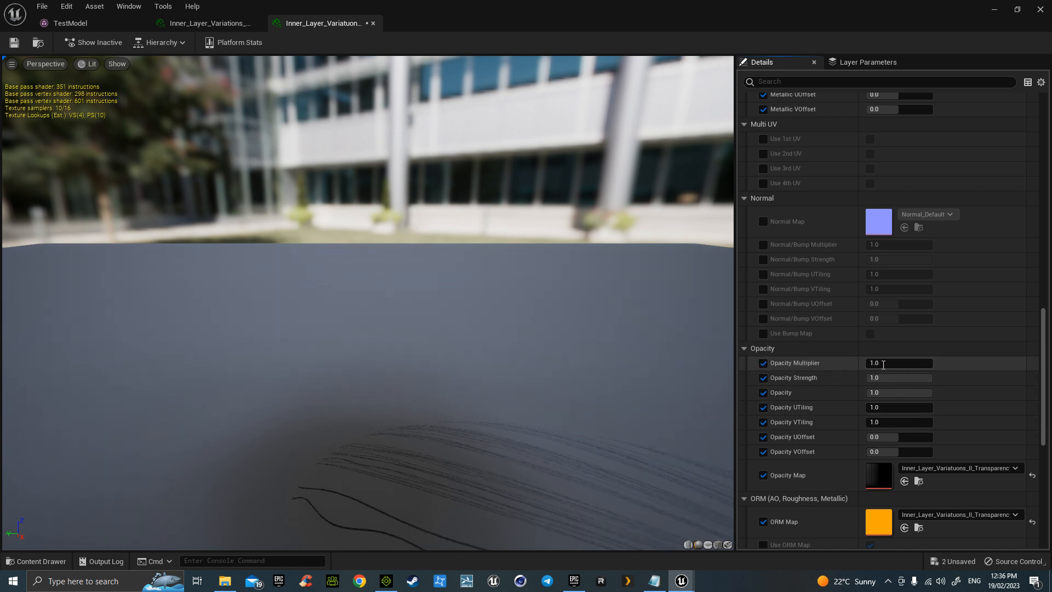
pyautogui.hotkey('ctrl', 'v')
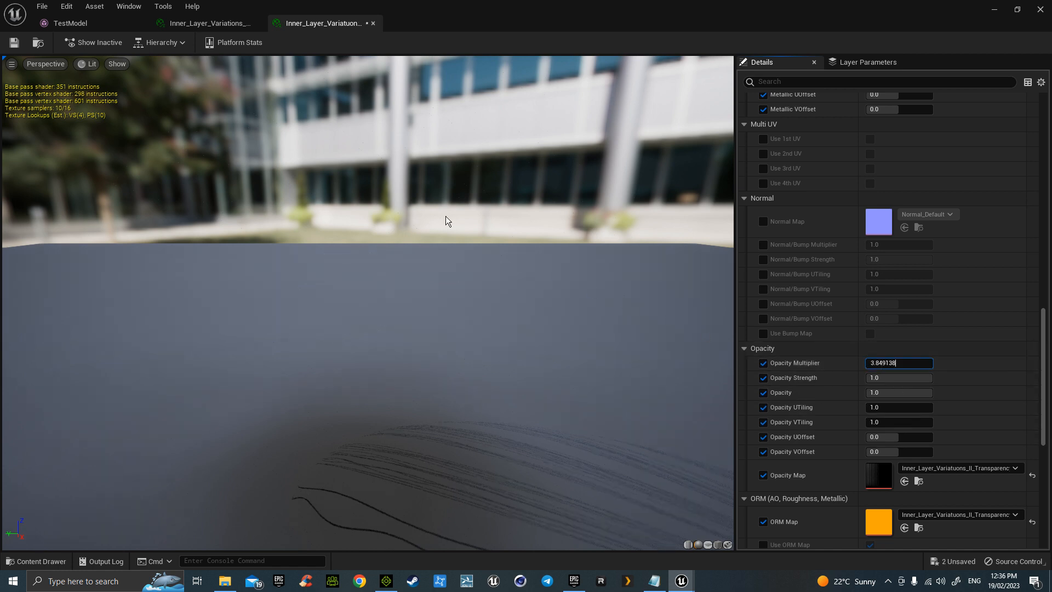
pyautogui.click(18, 43)
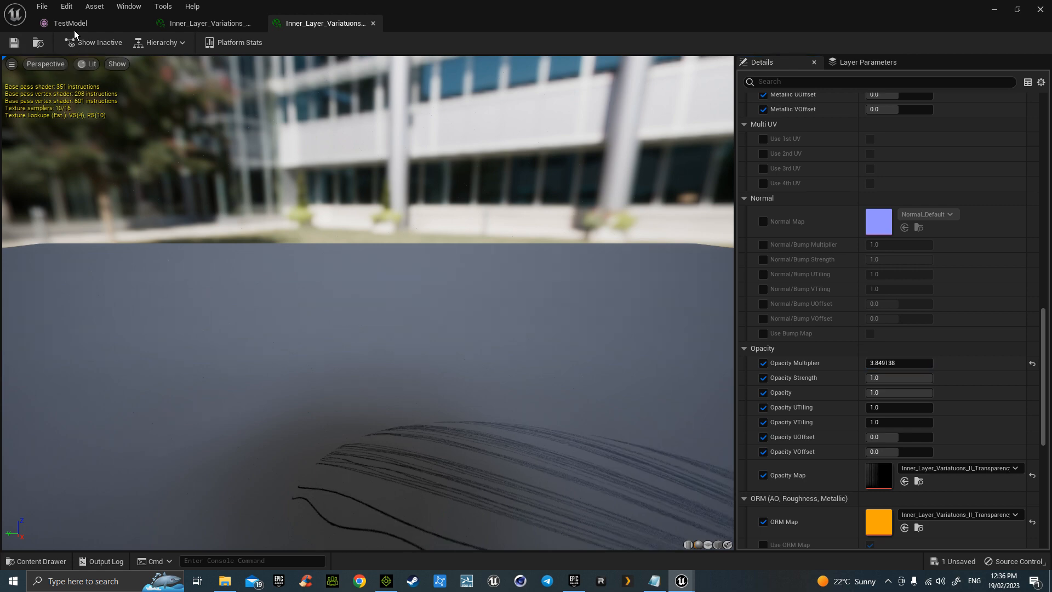
# Override the Opacity Multiplier of TestModel's Element 22 Scatter_Layer_Transparency hair material with 3.849138 and save the material
pyautogui.click(90, 25)
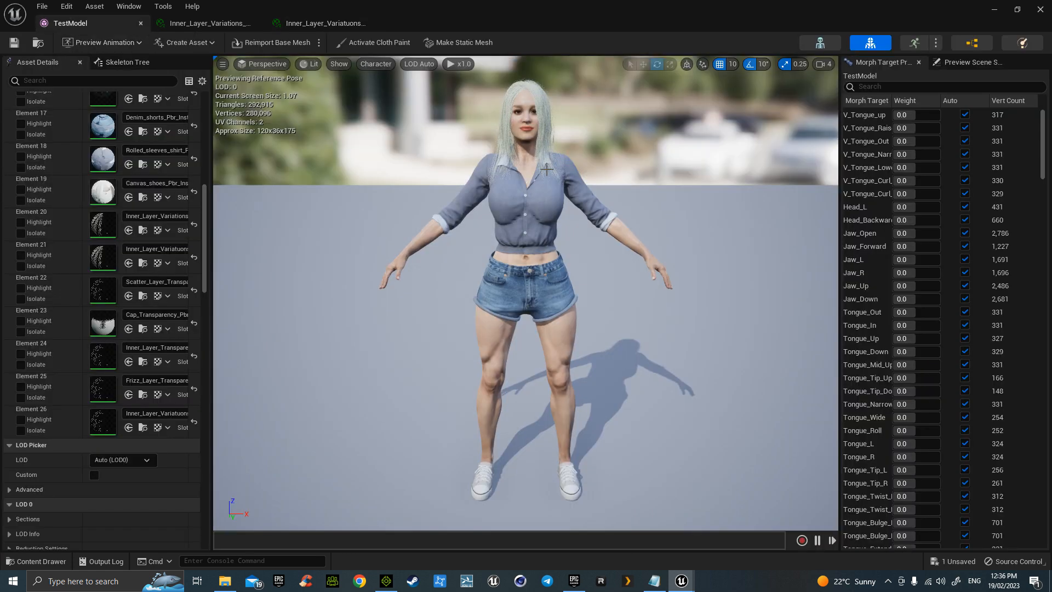
pyautogui.doubleClick(109, 286)
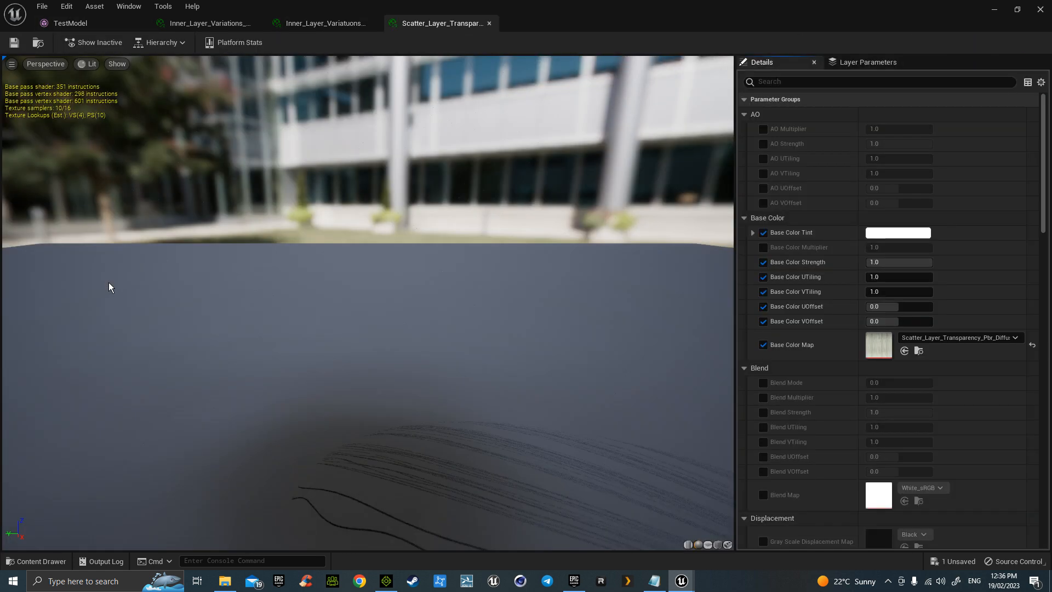
pyautogui.scroll(-10, 761, 357)
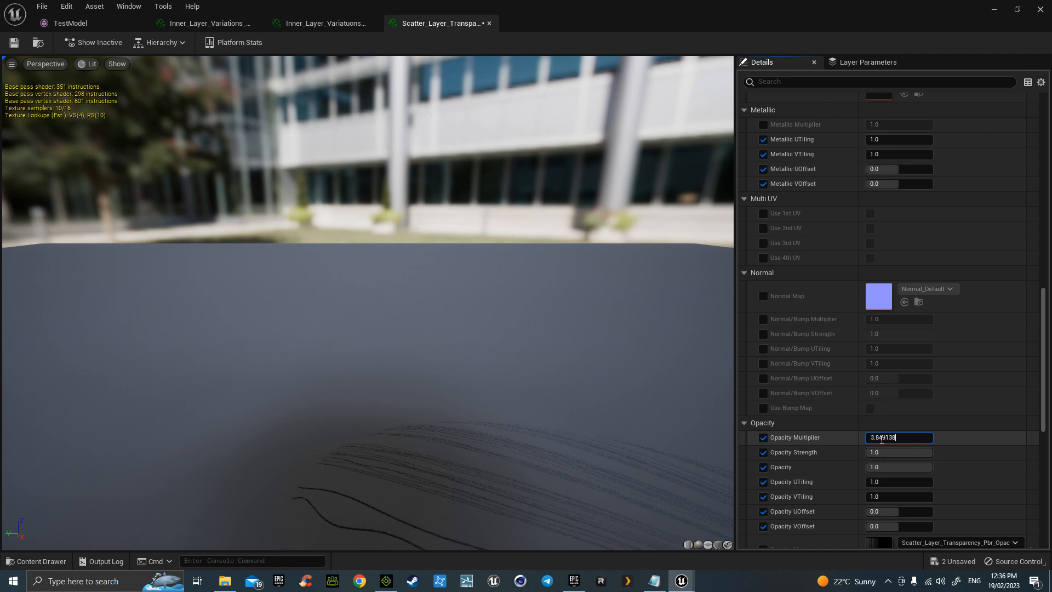
pyautogui.click(15, 42)
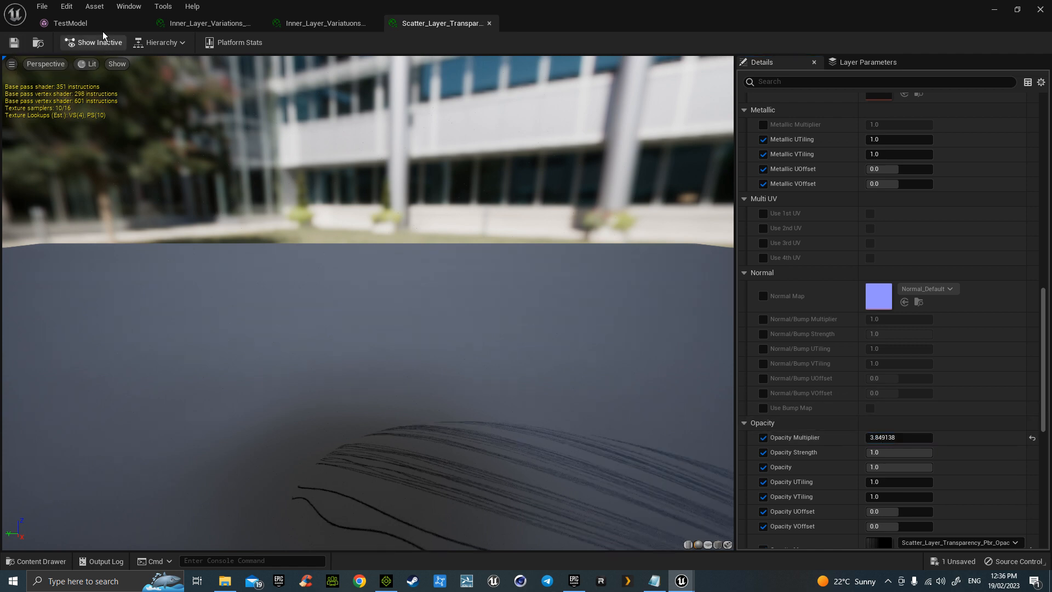
# Override the Opacity Multiplier of TestModel's Element 24 Inner_Layer_Transparency hair material with 3.849138 and save the material
pyautogui.click(82, 23)
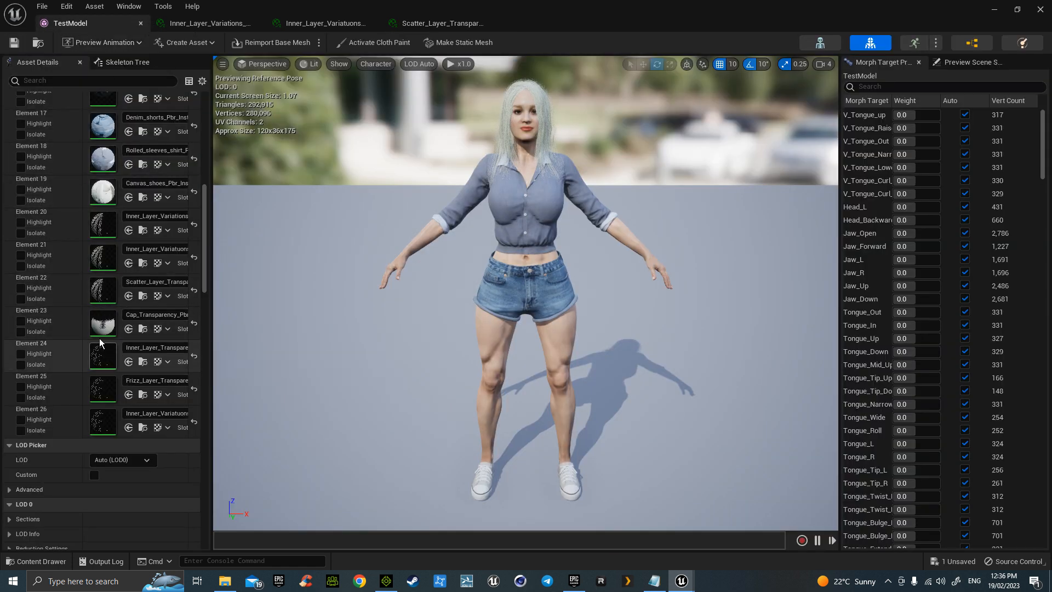
pyautogui.doubleClick(103, 356)
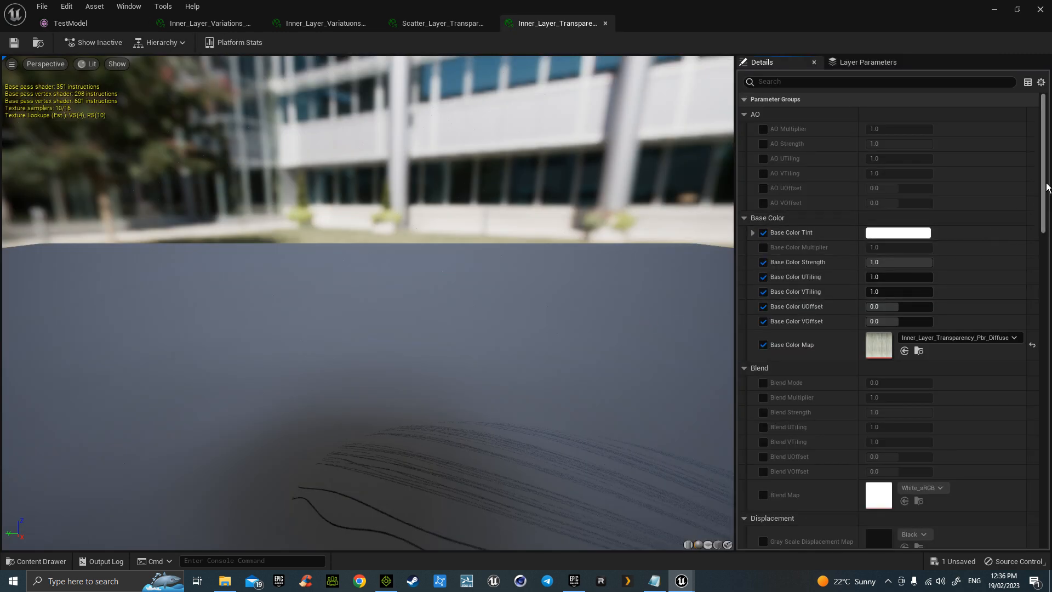
pyautogui.scroll(-10, 871, 384)
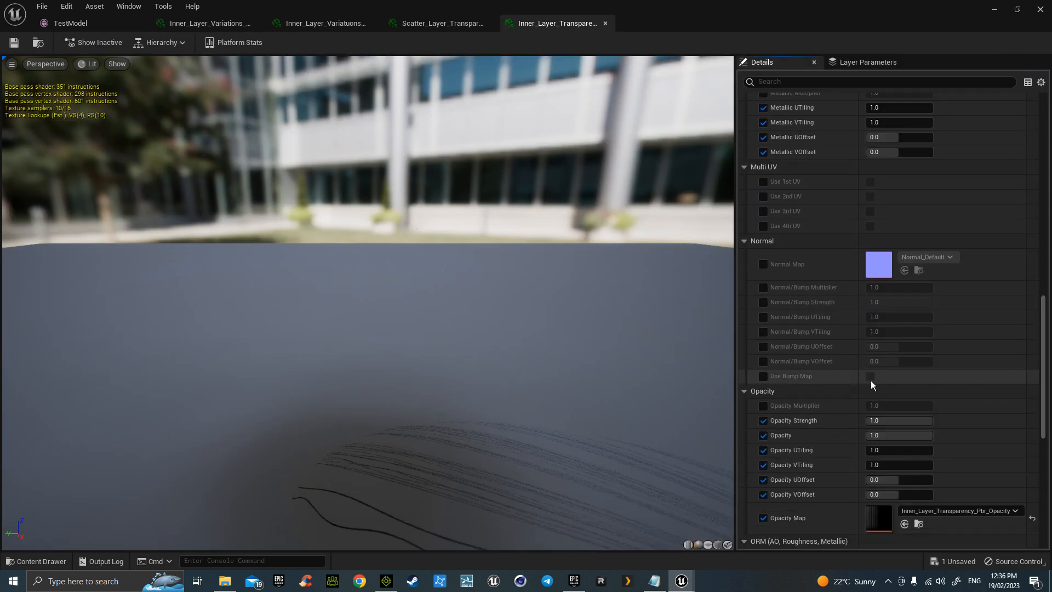
pyautogui.click(764, 404)
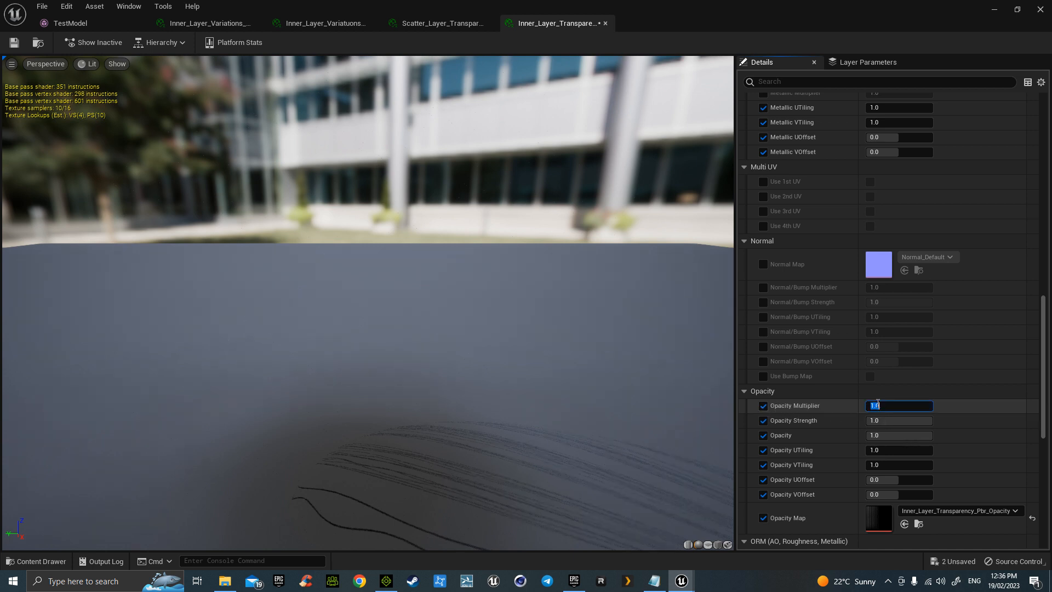
pyautogui.hotkey('ctrl', 'v')
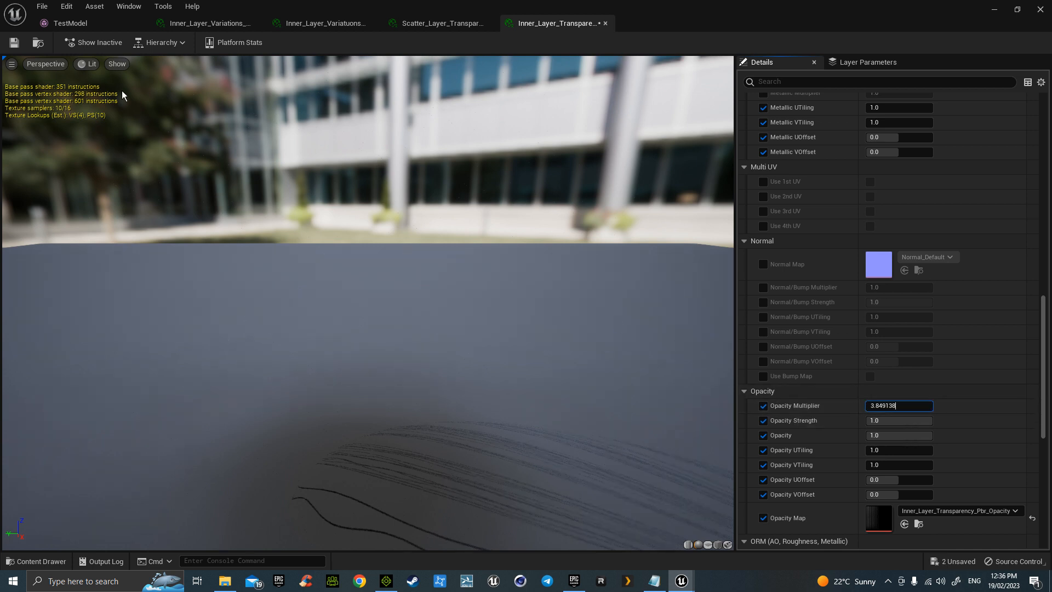
pyautogui.click(13, 43)
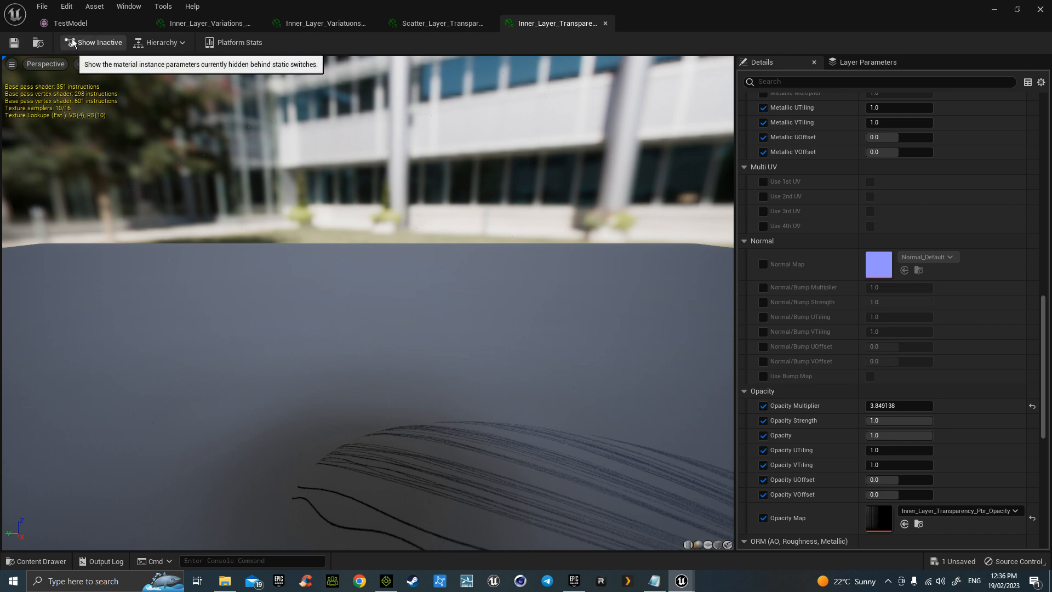
# Override the Opacity Multiplier of TestModel's Element 25 Frizz_Layer_Transparency hair material with 3.849138 and save the material
pyautogui.click(85, 23)
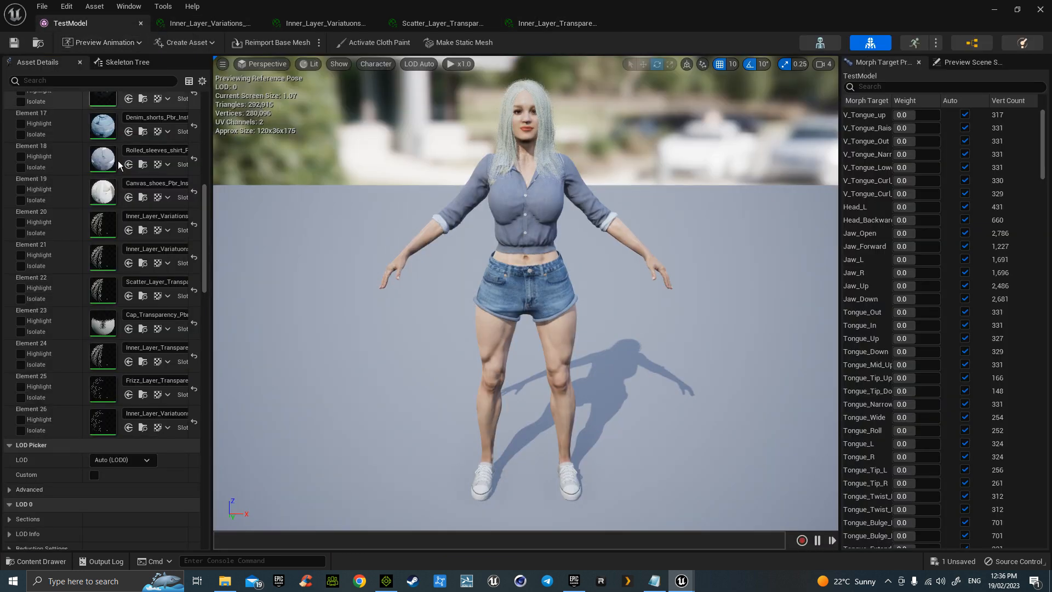
pyautogui.doubleClick(104, 382)
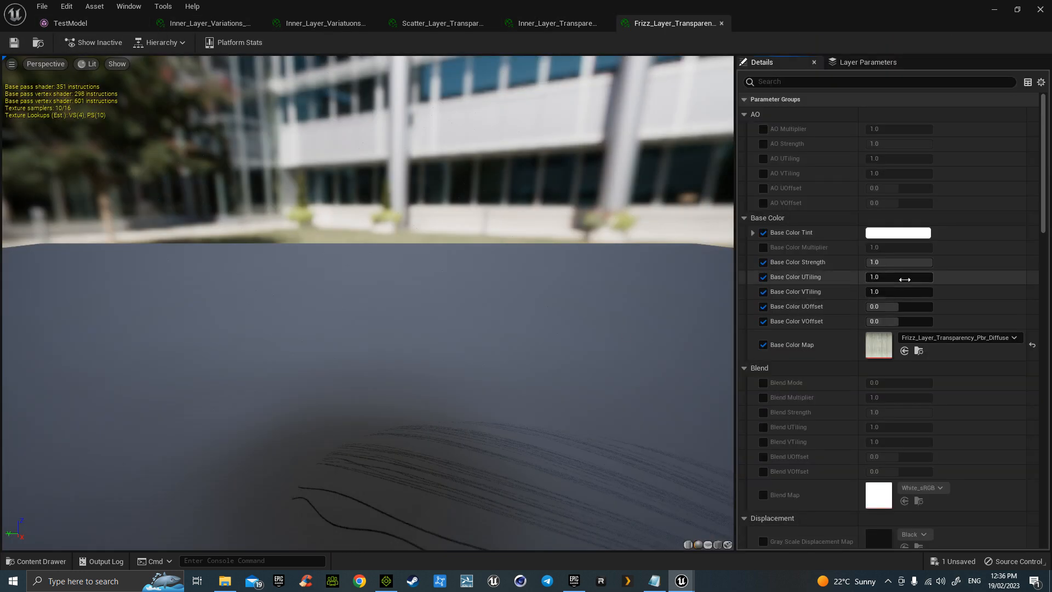
pyautogui.moveTo(1044, 184); pyautogui.dragTo(1044, 399)
pyautogui.click(763, 355)
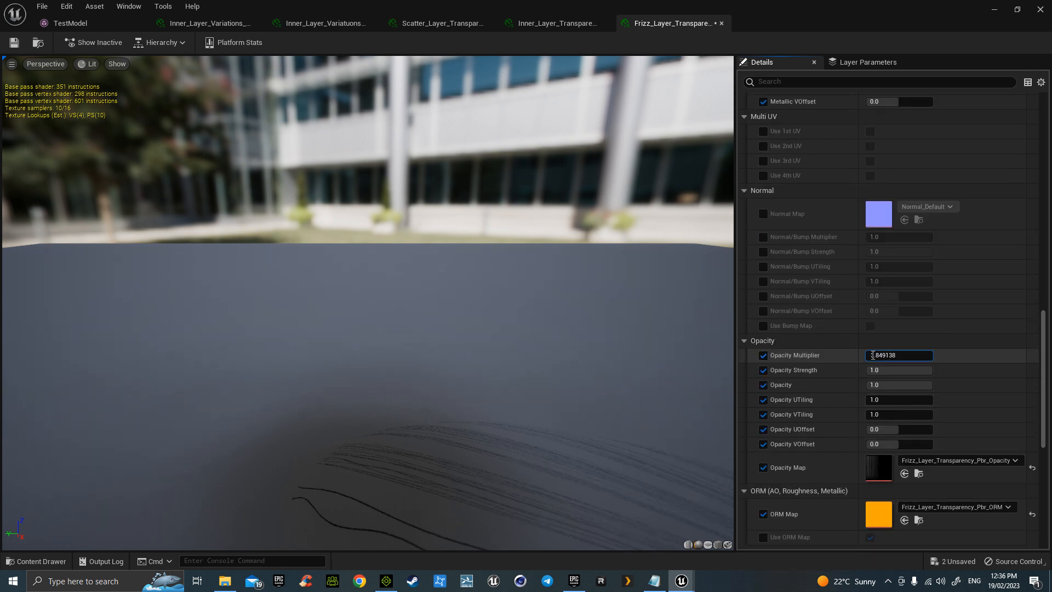
pyautogui.click(21, 47)
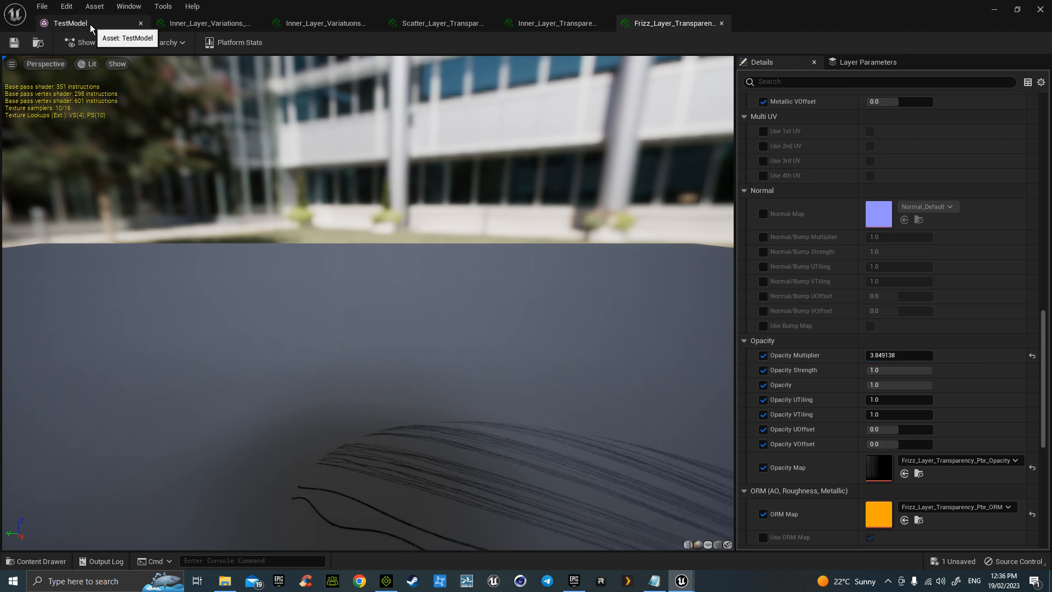
# Override the Opacity Multiplier of the Element 26 Inner_Layer_Variatuons_III hair material with 3.849138 and save the material
pyautogui.click(90, 24)
pyautogui.doubleClick(103, 419)
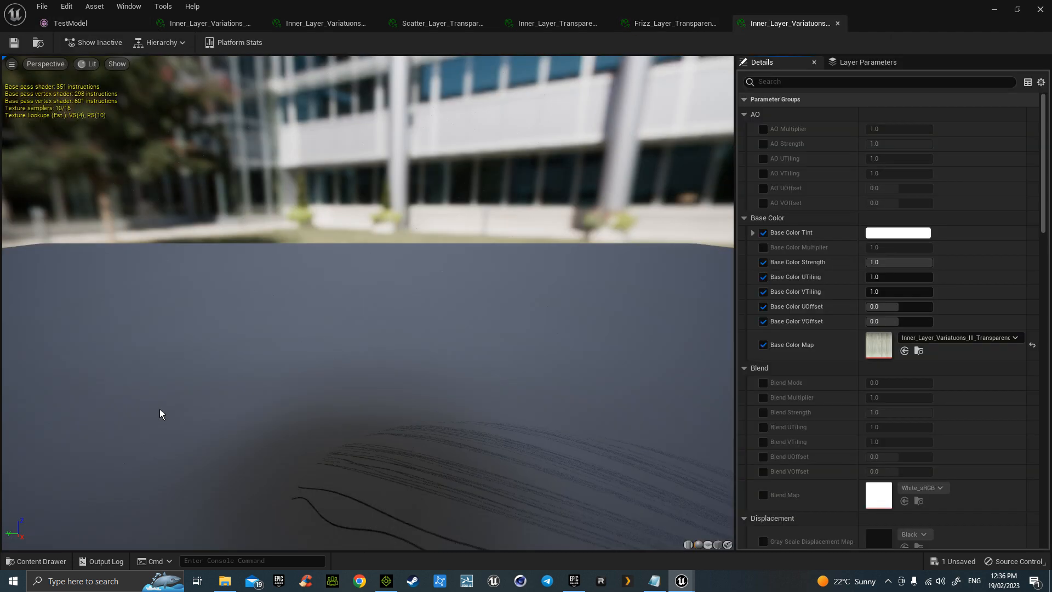
pyautogui.moveTo(1043, 196); pyautogui.dragTo(1043, 445)
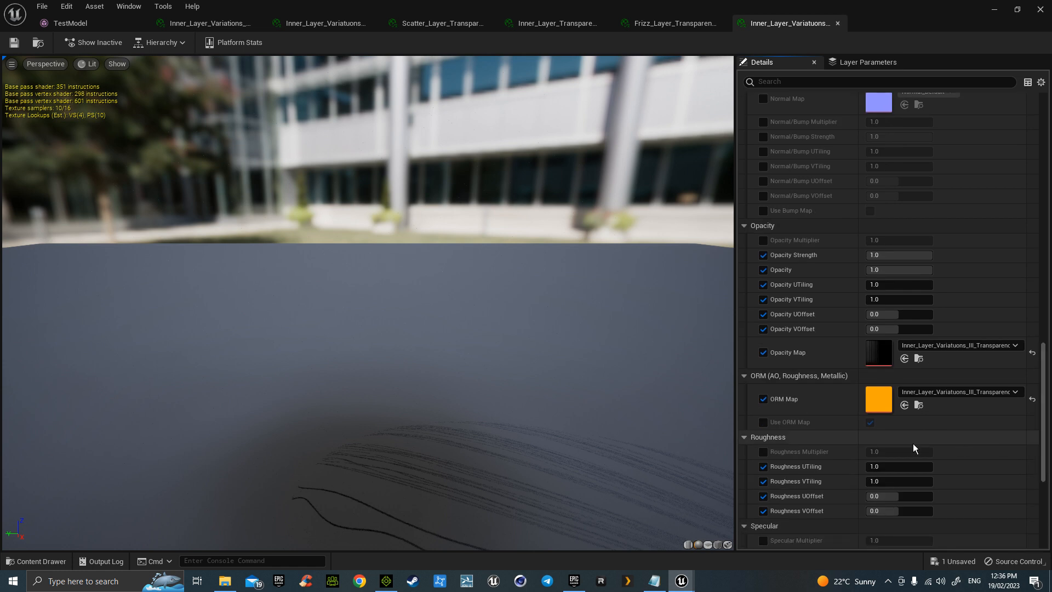
pyautogui.click(763, 241)
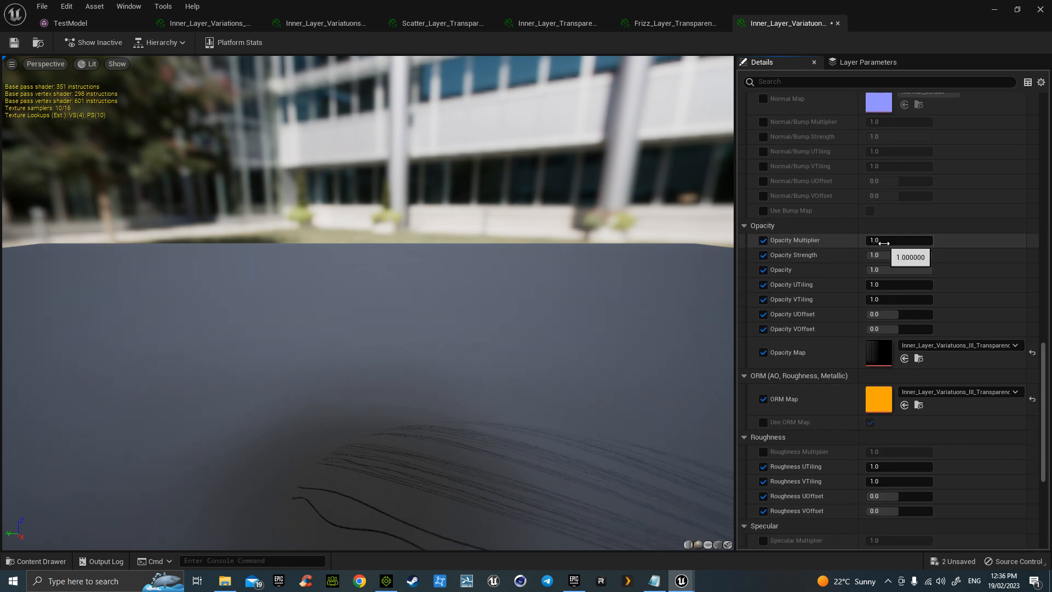
pyautogui.write('3.849138')
pyautogui.press('Return')
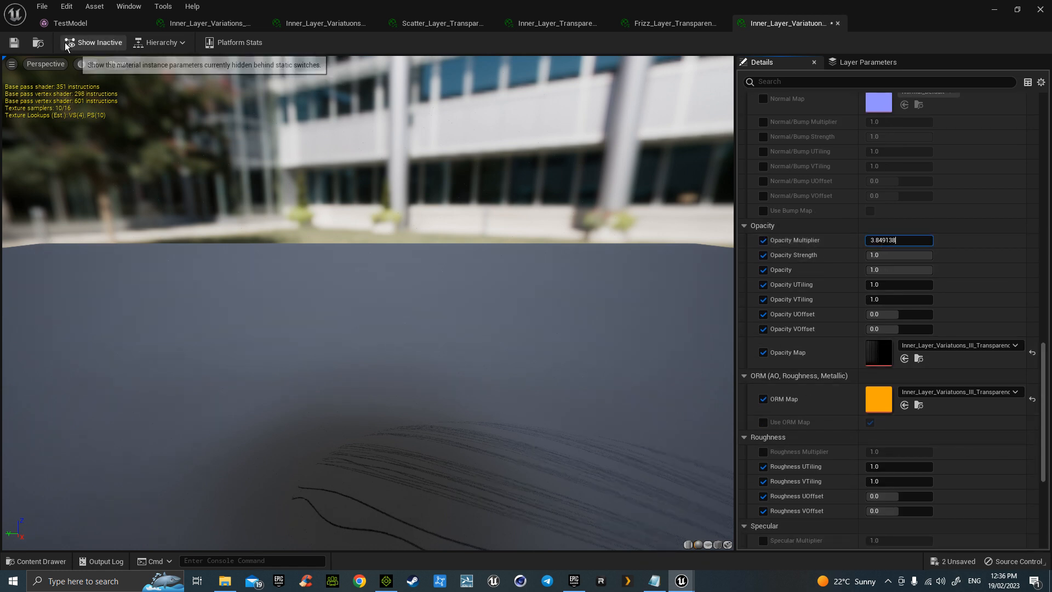
pyautogui.click(14, 43)
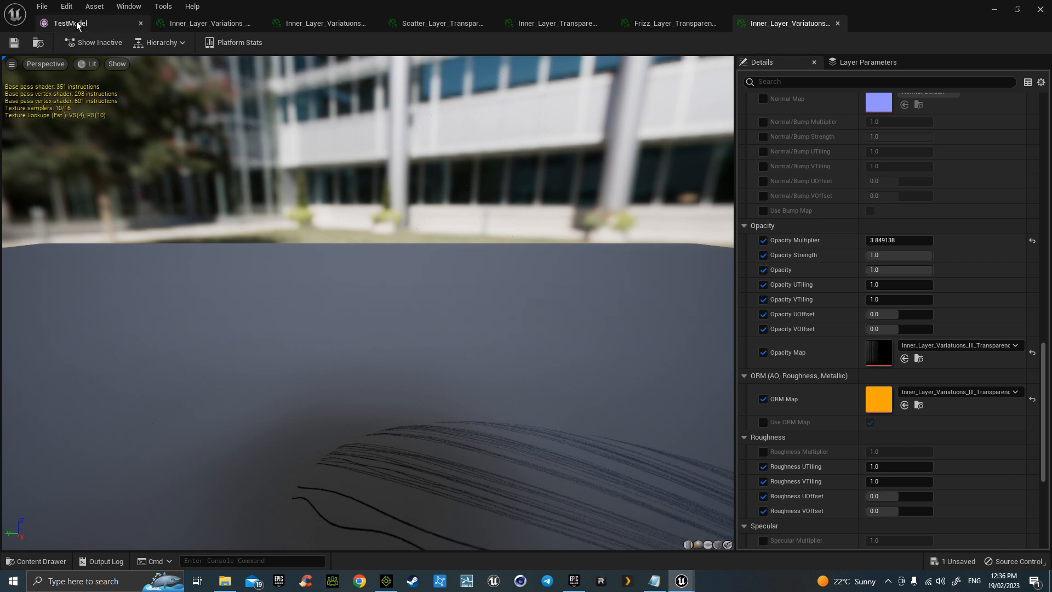
# Save the TestModel mesh and isolate its Element 19 canvas shoes material in the preview
pyautogui.click(77, 24)
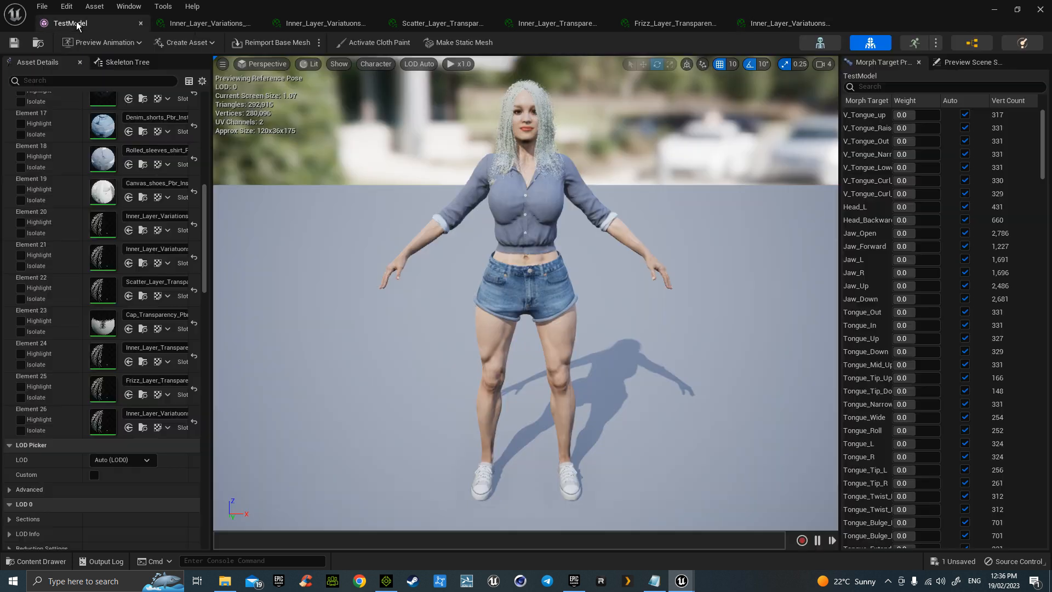
pyautogui.click(14, 43)
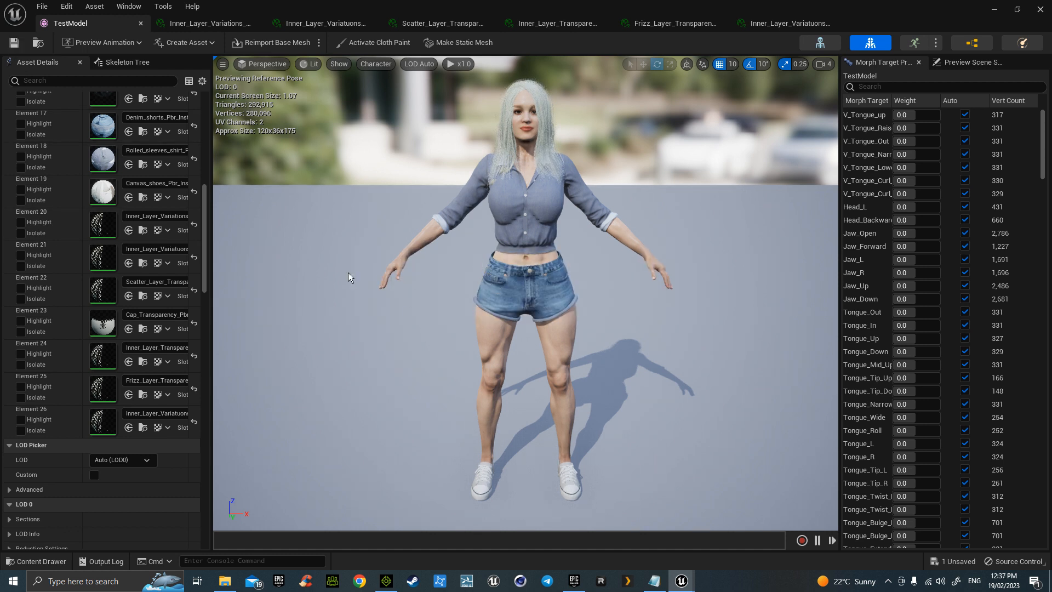
pyautogui.click(20, 201)
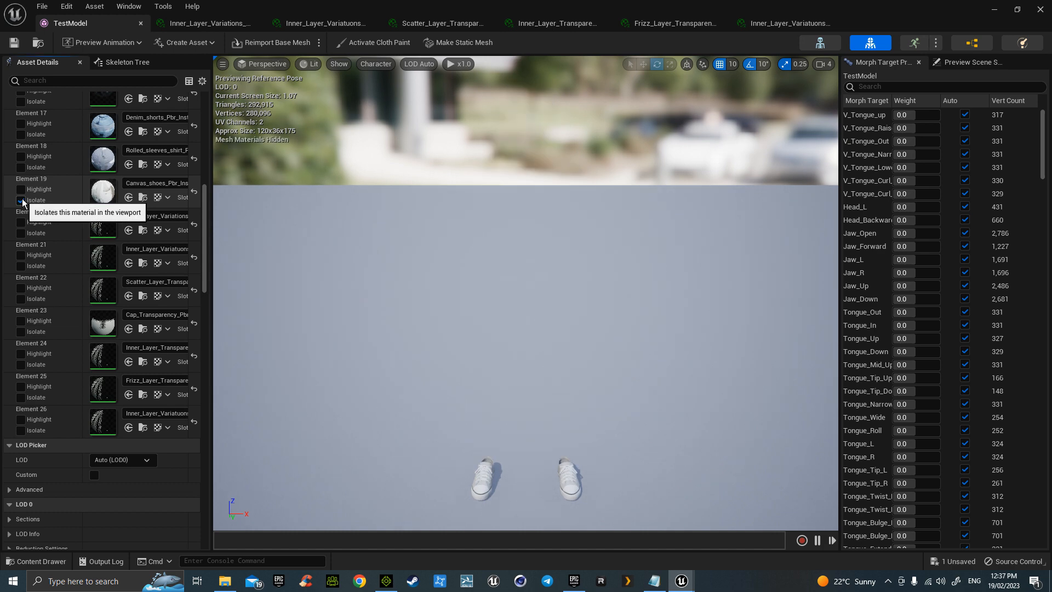
# Restore TestModel's full preview and examine the Element 3 arm and Element 4 leg skin material slots, isolating the leg material briefly
pyautogui.click(21, 200)
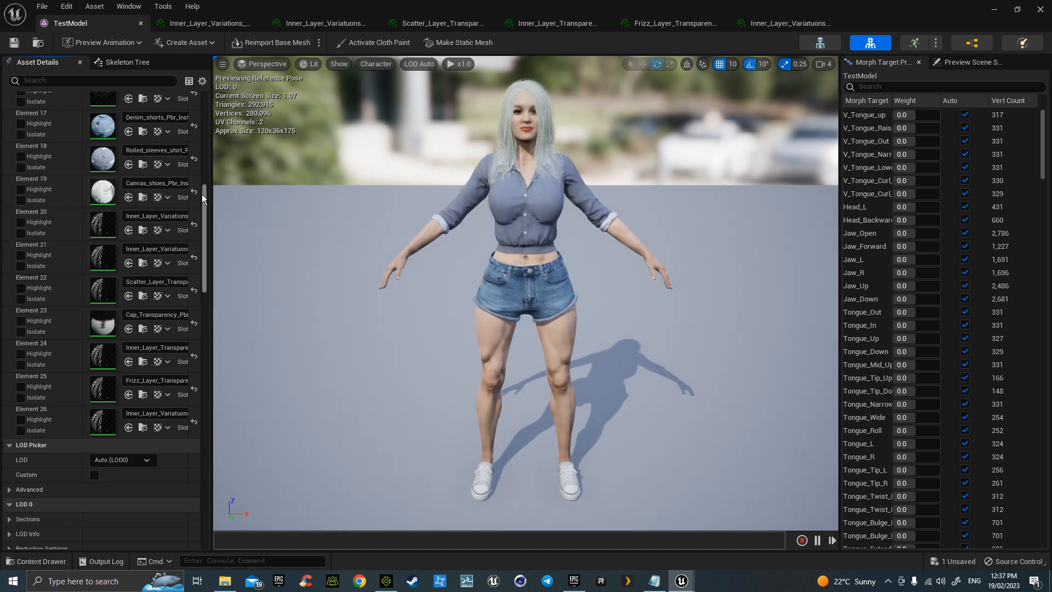
pyautogui.moveTo(207, 220); pyautogui.dragTo(210, 107)
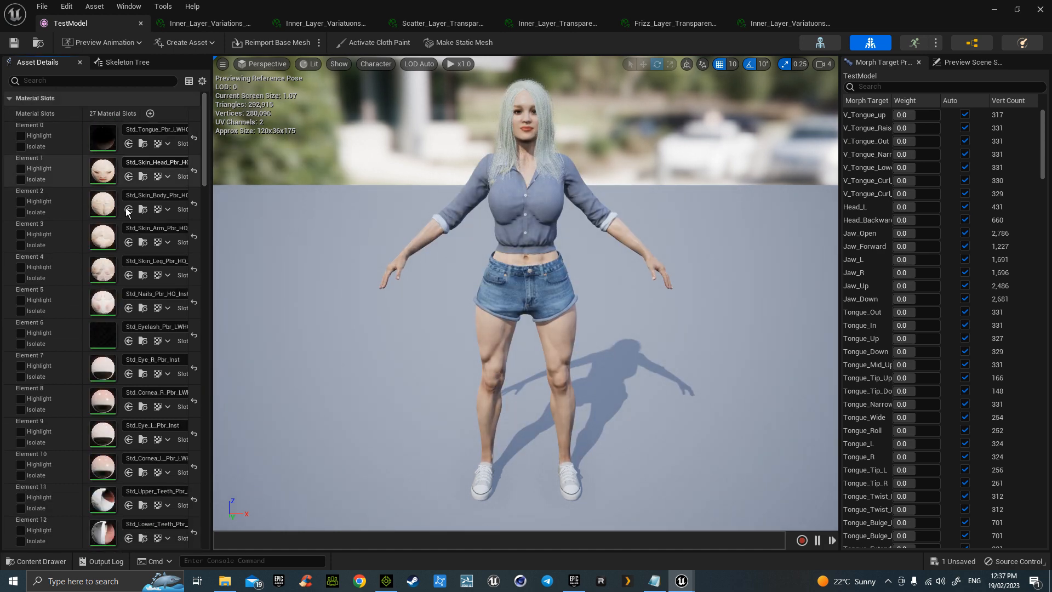
pyautogui.click(161, 231)
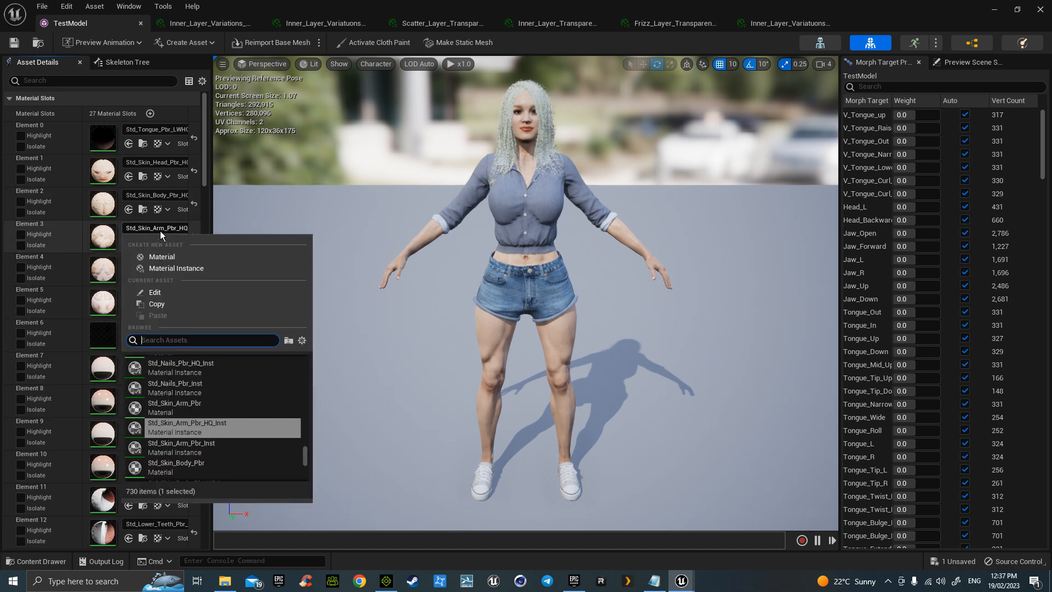
pyautogui.click(159, 233)
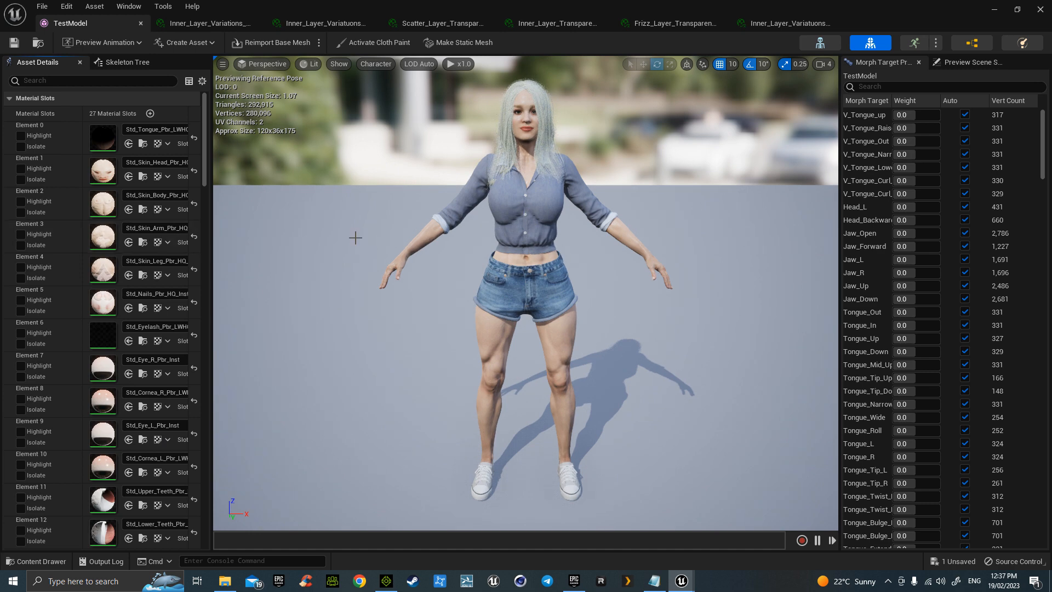
pyautogui.click(155, 261)
pyautogui.click(155, 261)
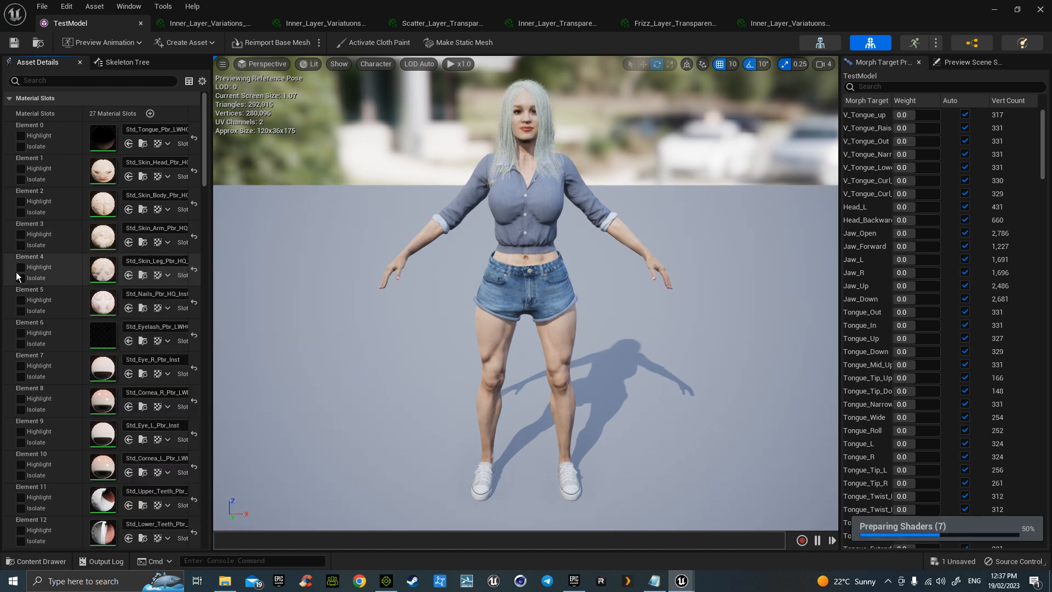
pyautogui.click(20, 278)
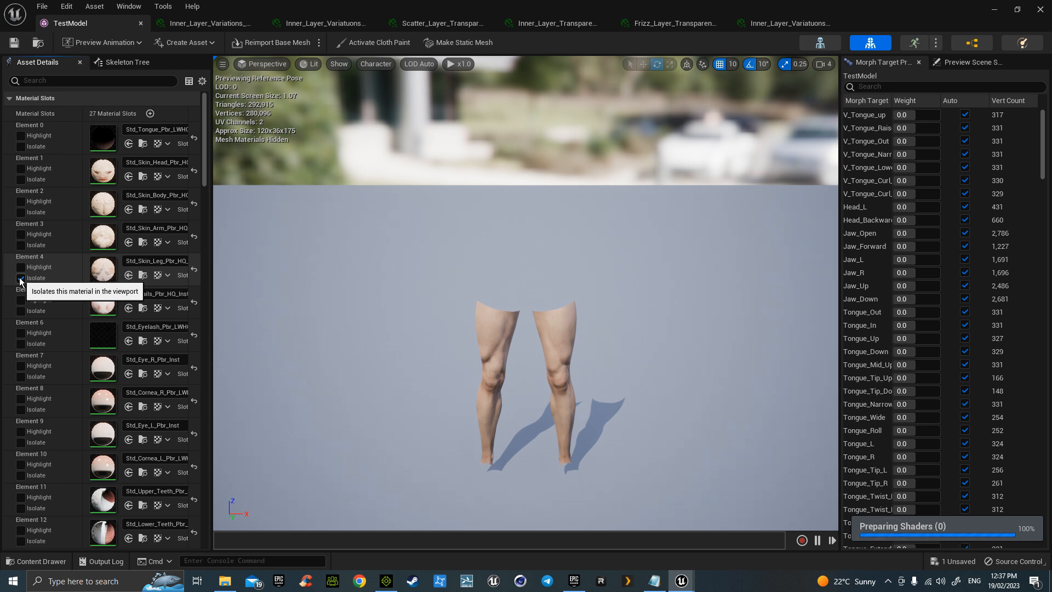
pyautogui.click(20, 280)
pyautogui.click(150, 261)
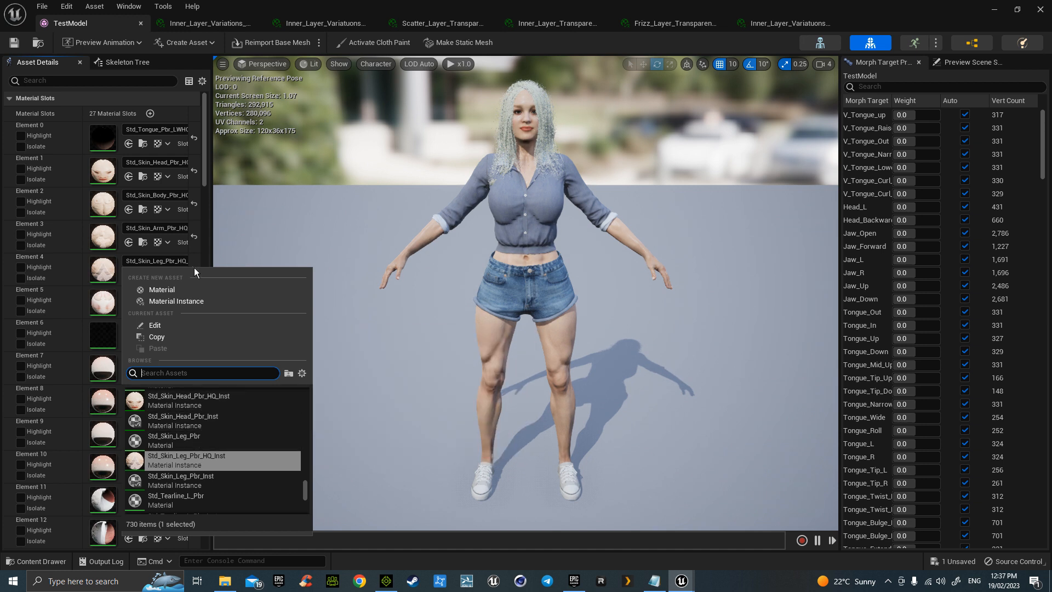
pyautogui.click(202, 163)
# Save the TestModel mesh and close its editor along with all the open hair material editors
pyautogui.click(13, 43)
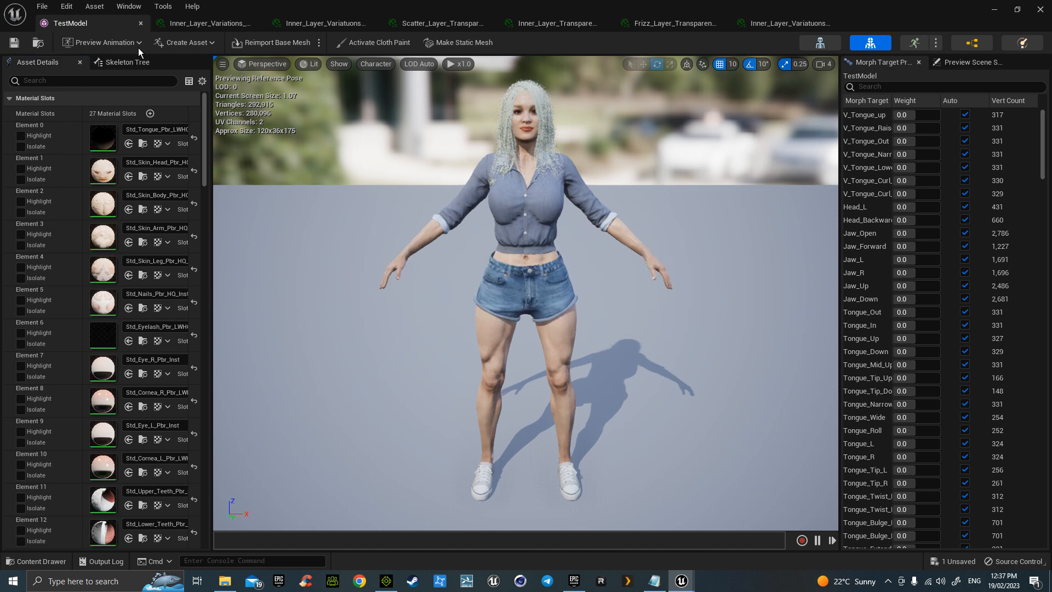
pyautogui.click(140, 22)
pyautogui.click(141, 22)
pyautogui.click(140, 22)
pyautogui.click(140, 22)
pyautogui.click(141, 21)
pyautogui.click(140, 22)
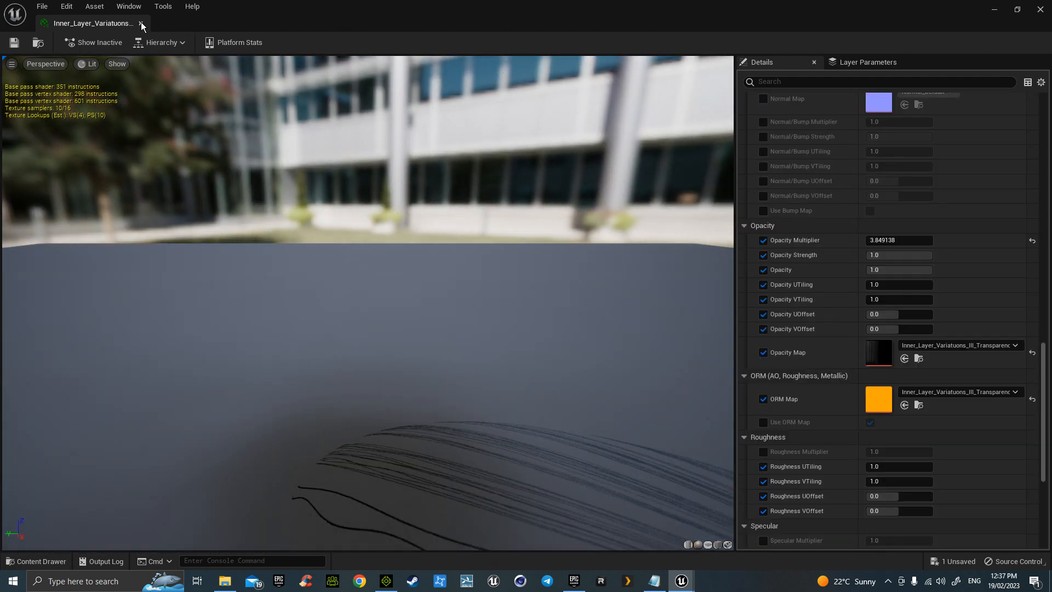
pyautogui.click(141, 22)
pyautogui.moveTo(389, 199)
pyautogui.mouseDown(button='right')
pyautogui.moveTo(390, 258)
pyautogui.moveTo(378, 244)
pyautogui.moveTo(395, 198)
pyautogui.mouseUp(button='right')
pyautogui.moveTo(412, 302); pyautogui.dragTo(401, 292, button='right')
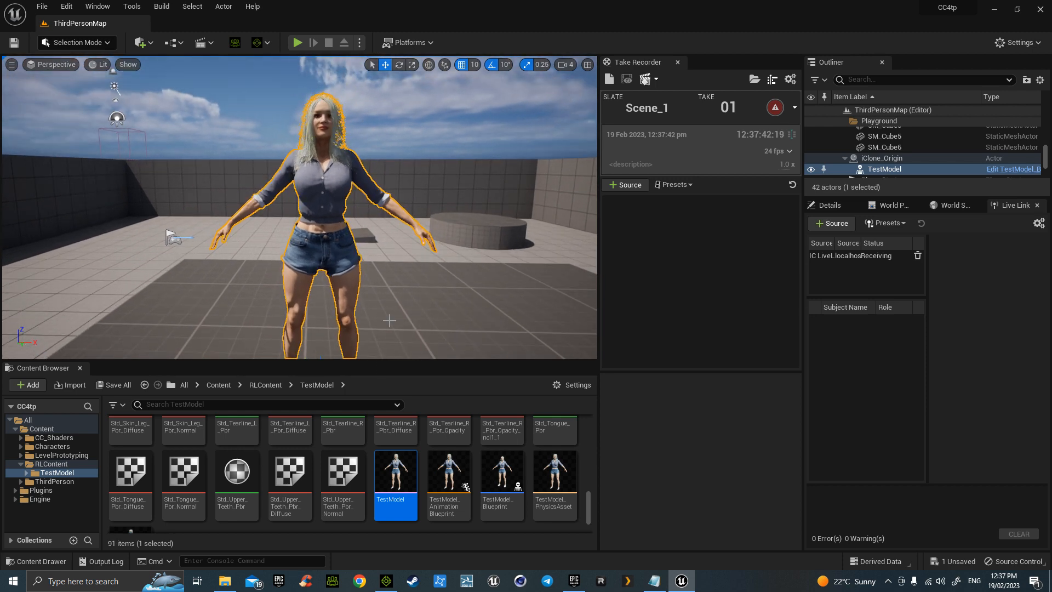
# Open the Content/Characters/Mannequins/Animations folder in the project content
pyautogui.click(213, 386)
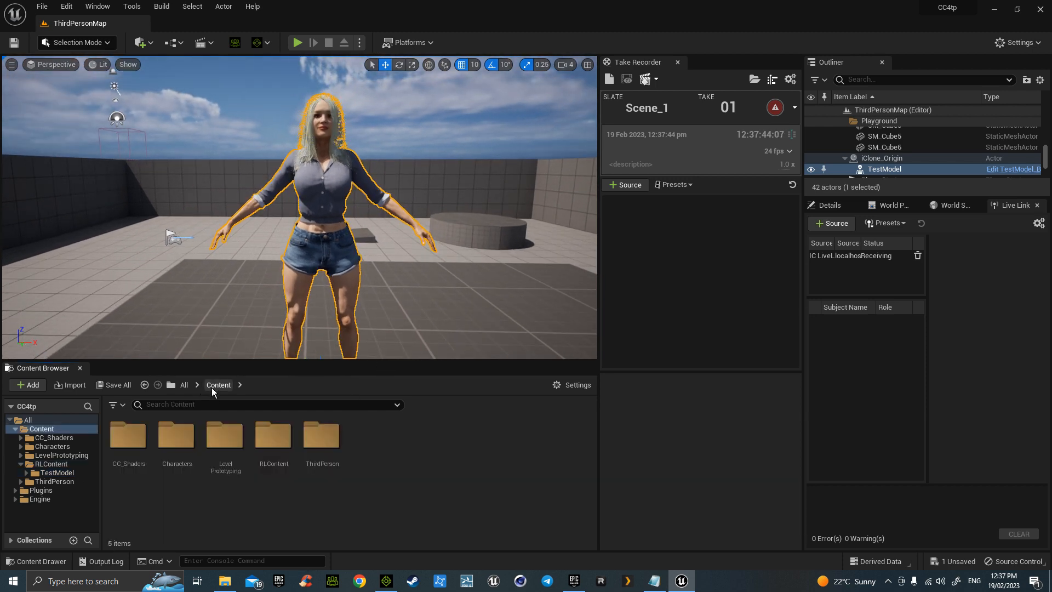
pyautogui.click(181, 441)
pyautogui.doubleClick(181, 441)
pyautogui.doubleClick(176, 438)
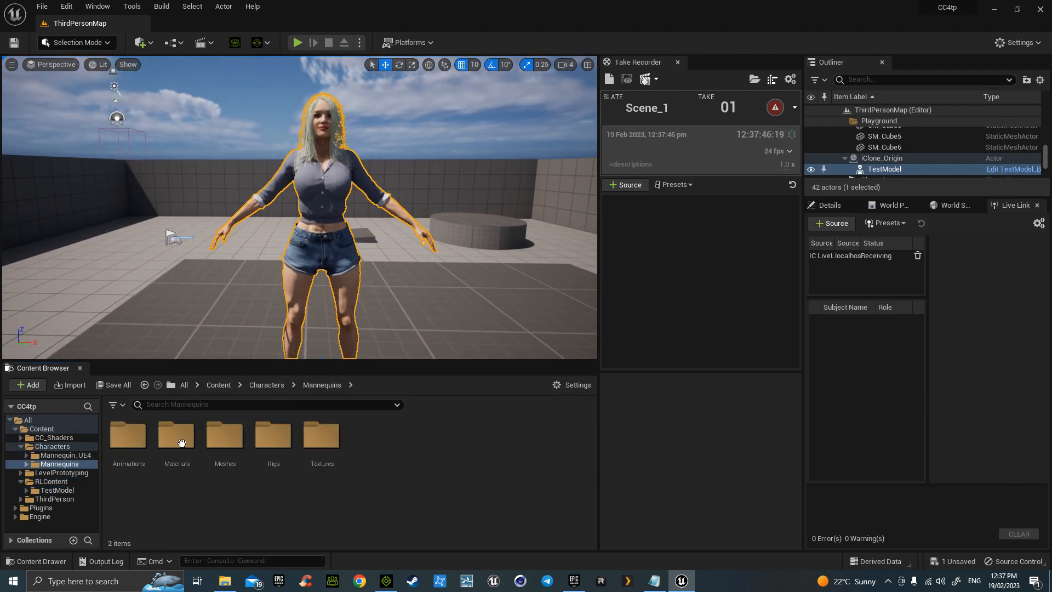
pyautogui.click(125, 444)
pyautogui.doubleClick(125, 444)
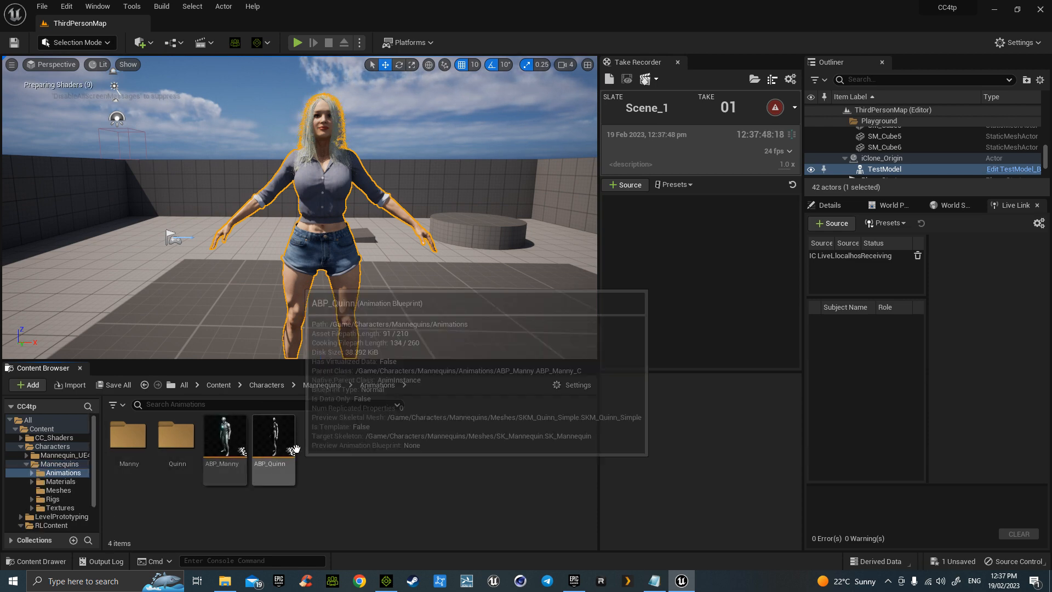
pyautogui.rightClick(227, 444)
pyautogui.moveTo(325, 203)
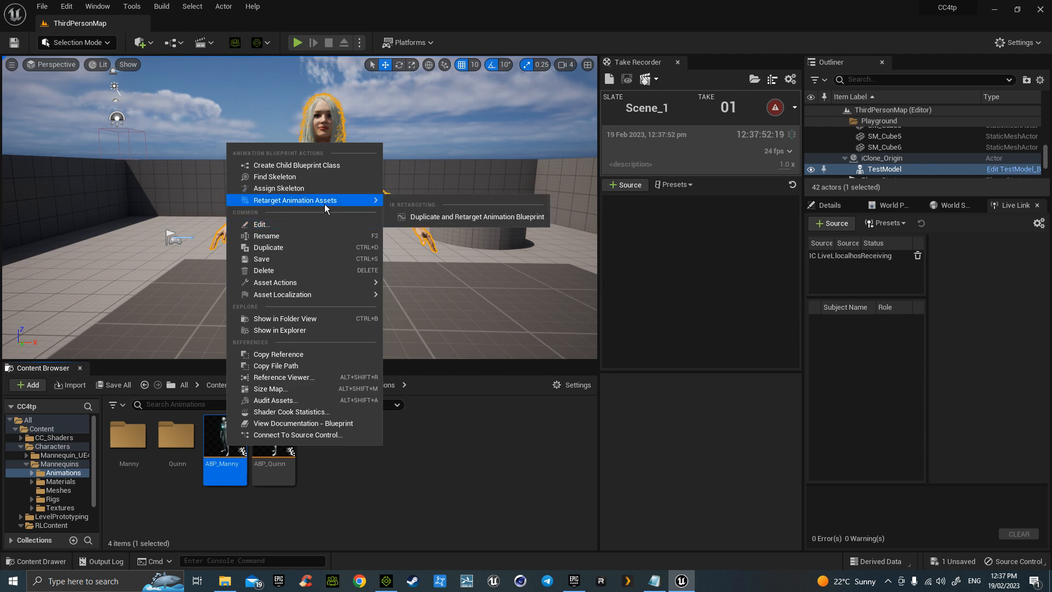
pyautogui.click(431, 218)
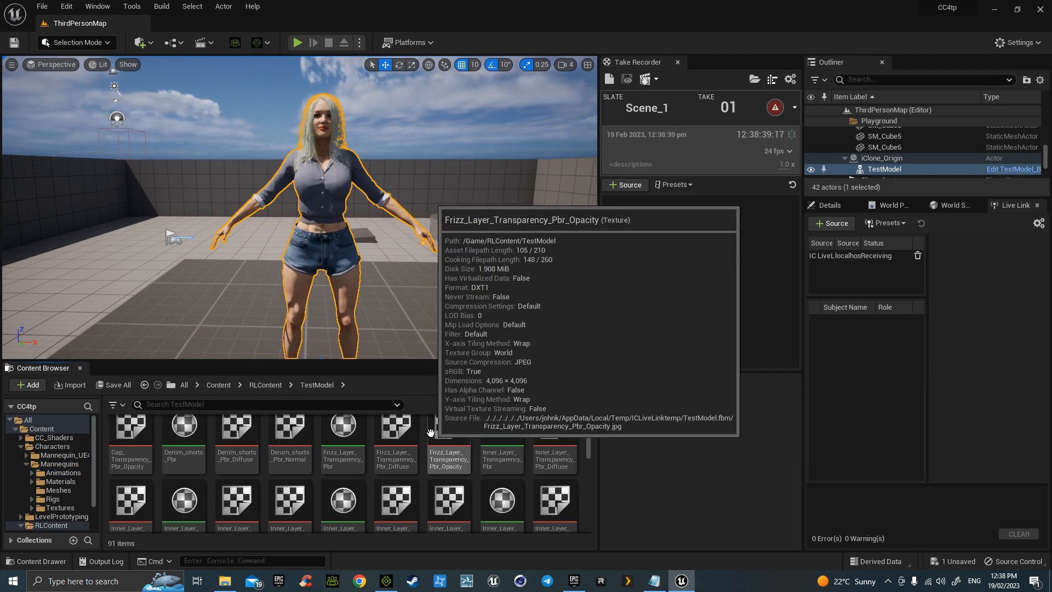
pyautogui.scroll(5, 305, 463)
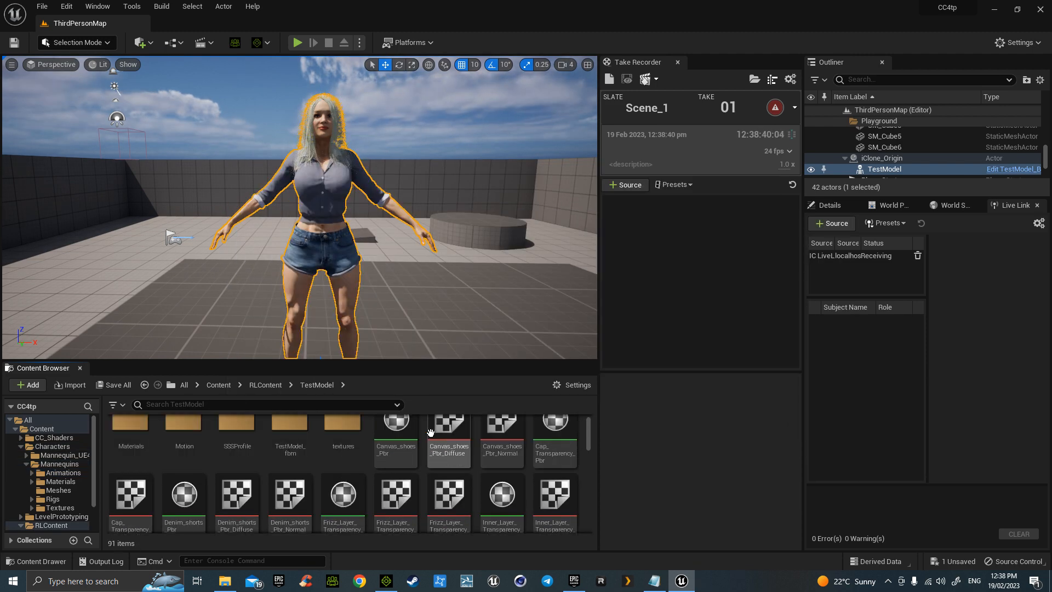
pyautogui.hotkey('alt', 'Left')
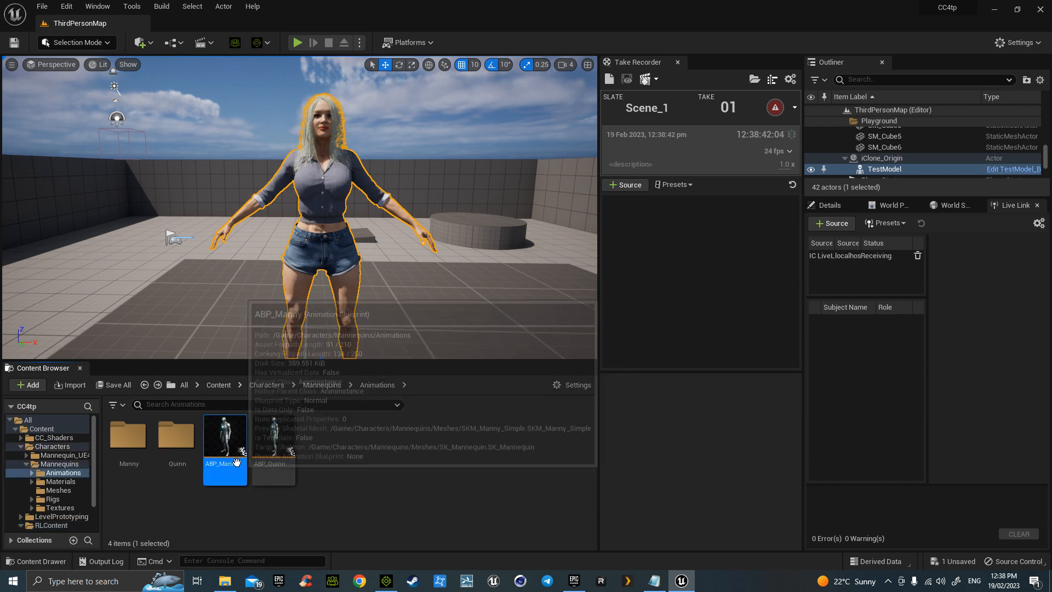
# Set up Duplicate and Retarget for the ABP_Manny animation blueprint with the RTG_UE5Manny_UE4Manny retargeter and TestModel as the target skeletal mesh
pyautogui.rightClick(221, 447)
pyautogui.moveTo(294, 203)
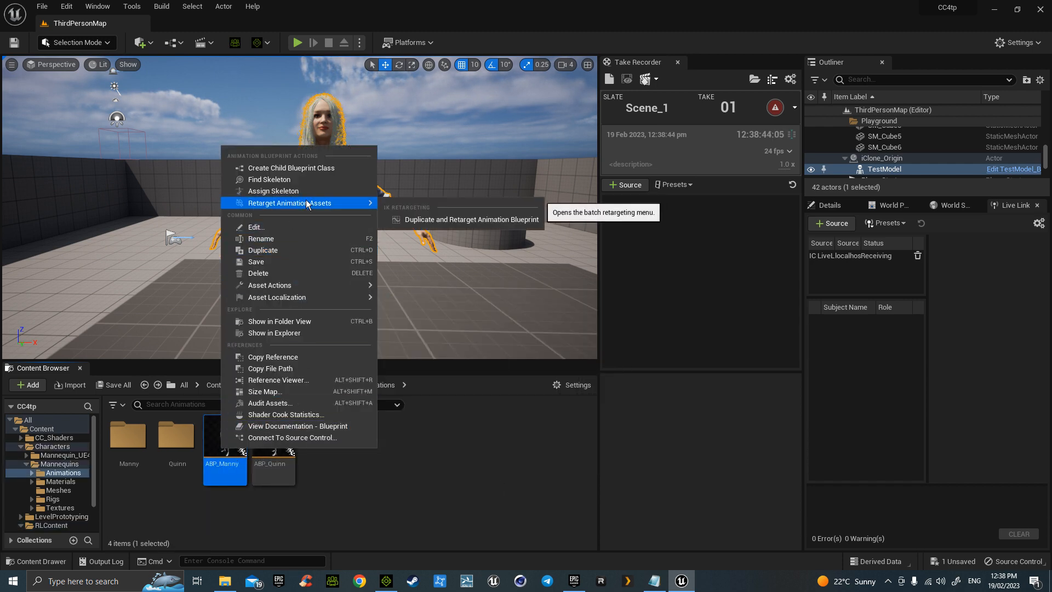
pyautogui.click(441, 221)
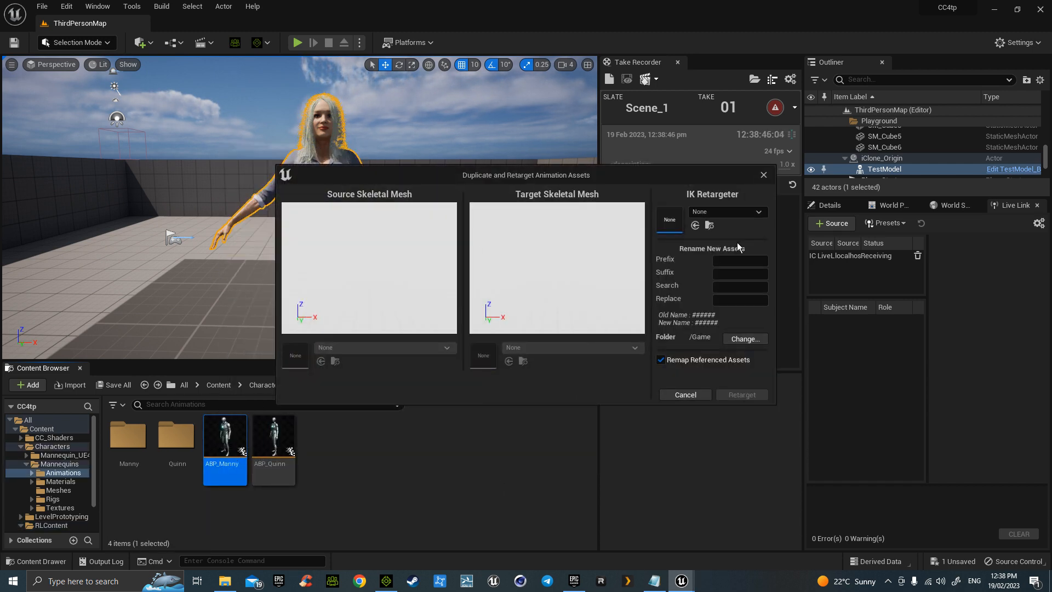
pyautogui.click(746, 215)
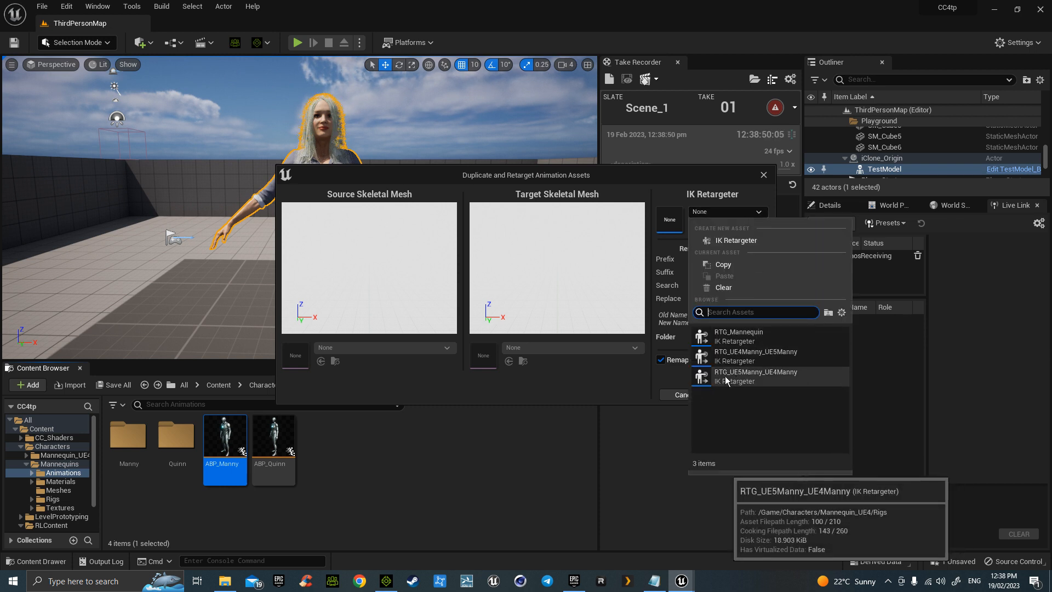
pyautogui.click(757, 381)
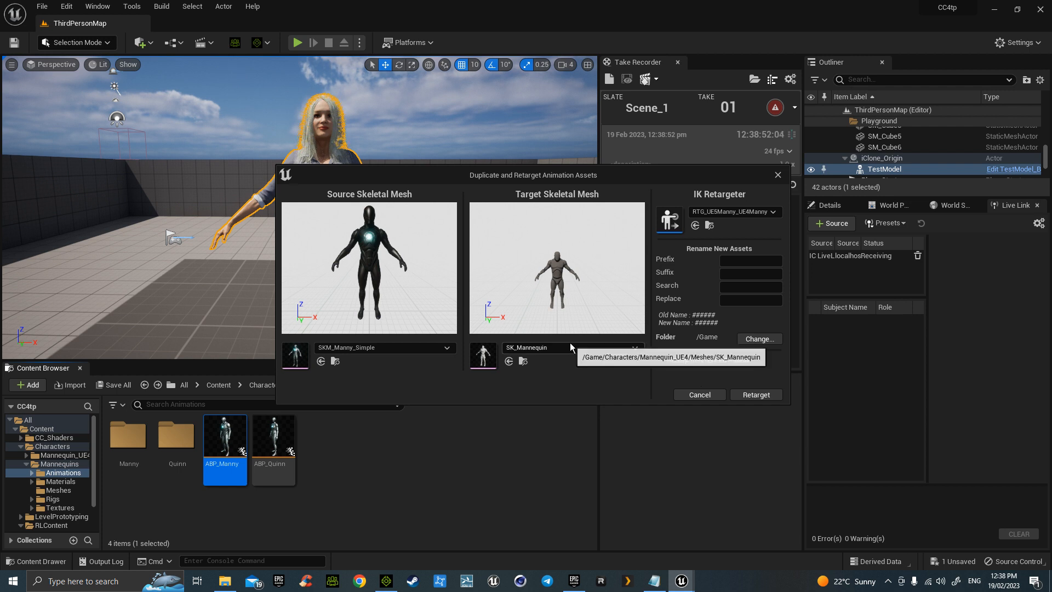
pyautogui.click(575, 347)
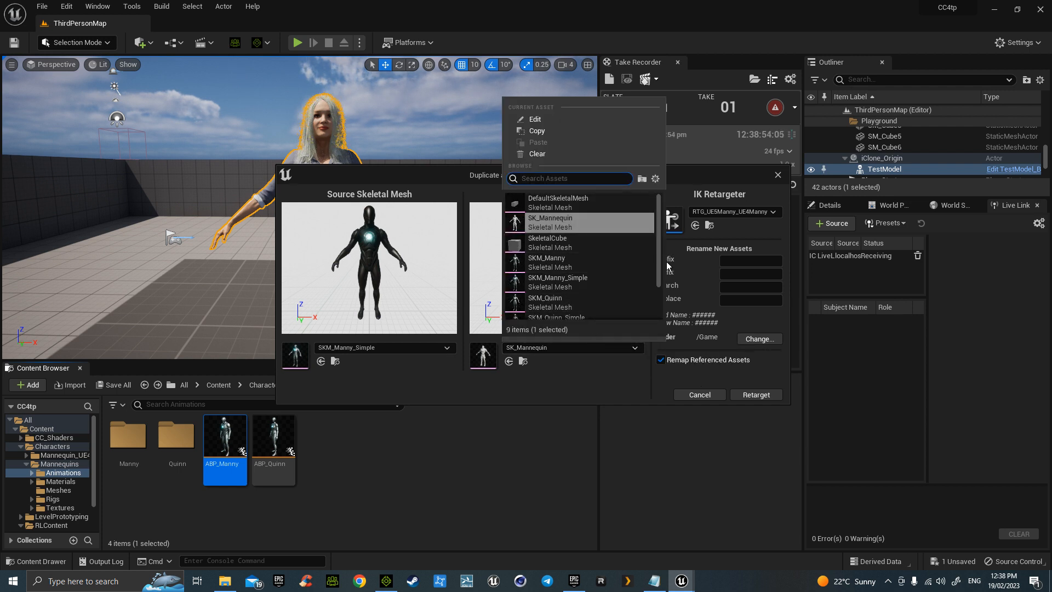
pyautogui.moveTo(660, 229); pyautogui.dragTo(661, 303)
pyautogui.click(547, 296)
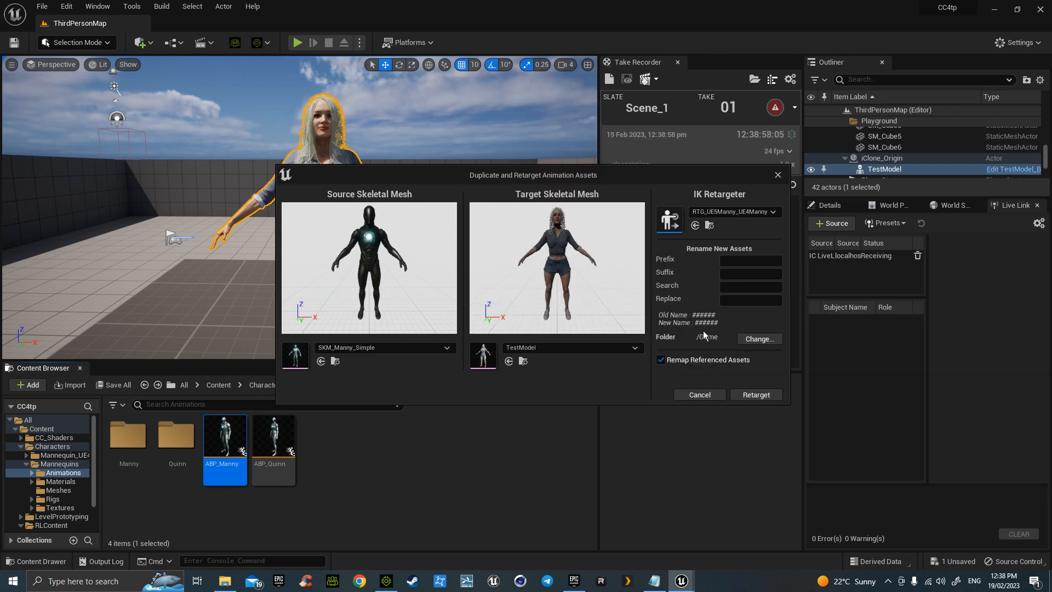
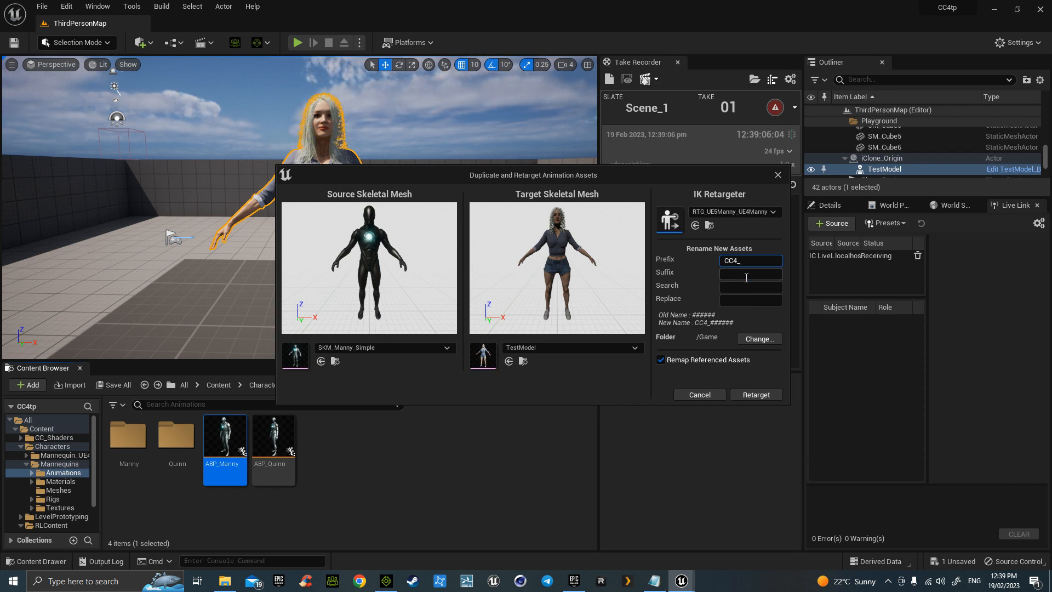
# Retarget the animation blueprint with the prefix CC4_ into the RLContent/TestModel folder
pyautogui.click(750, 343)
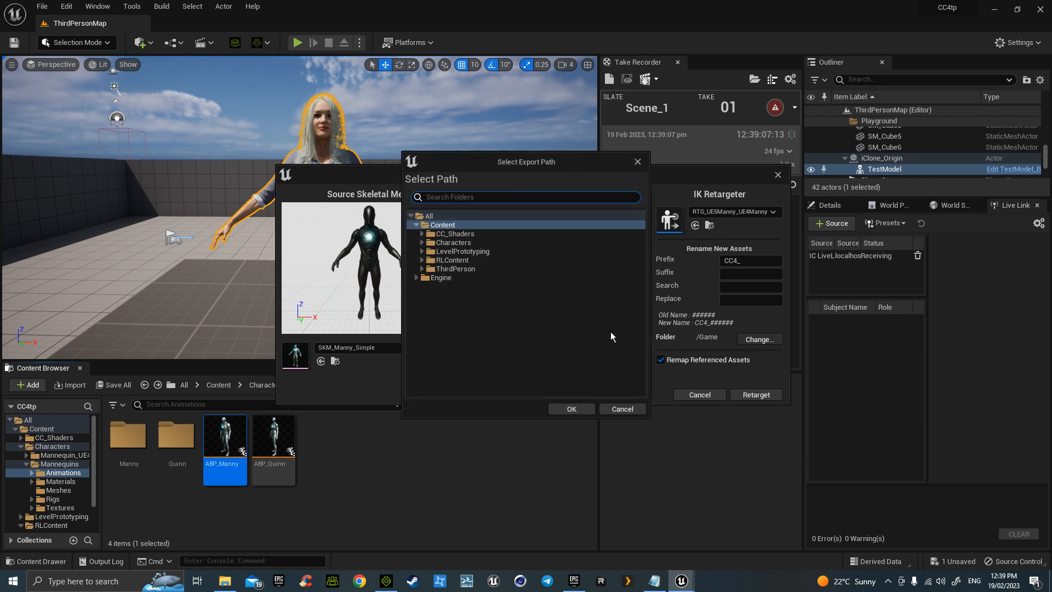
pyautogui.click(422, 260)
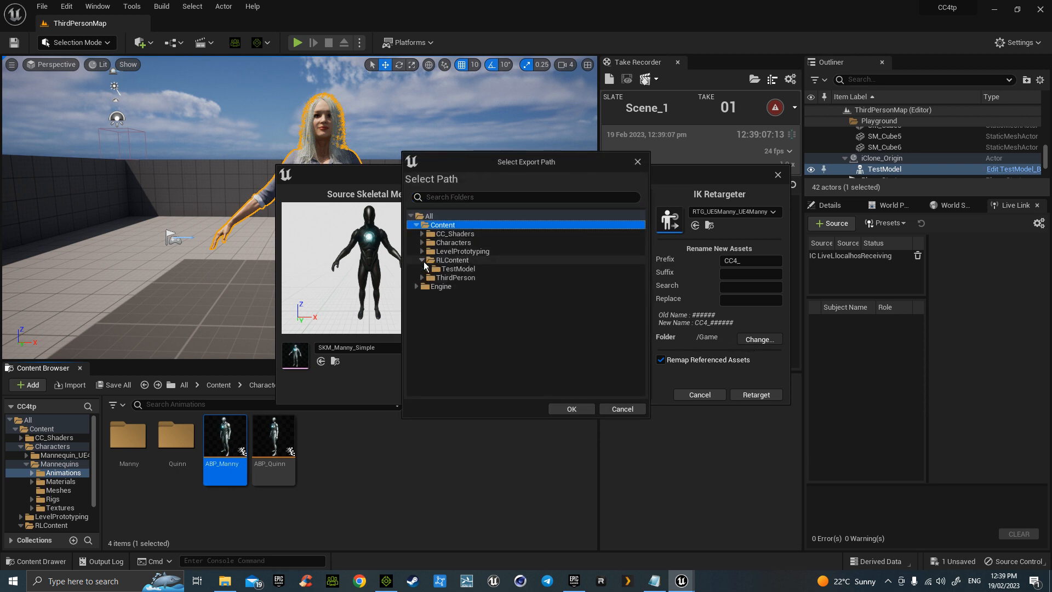
pyautogui.click(458, 269)
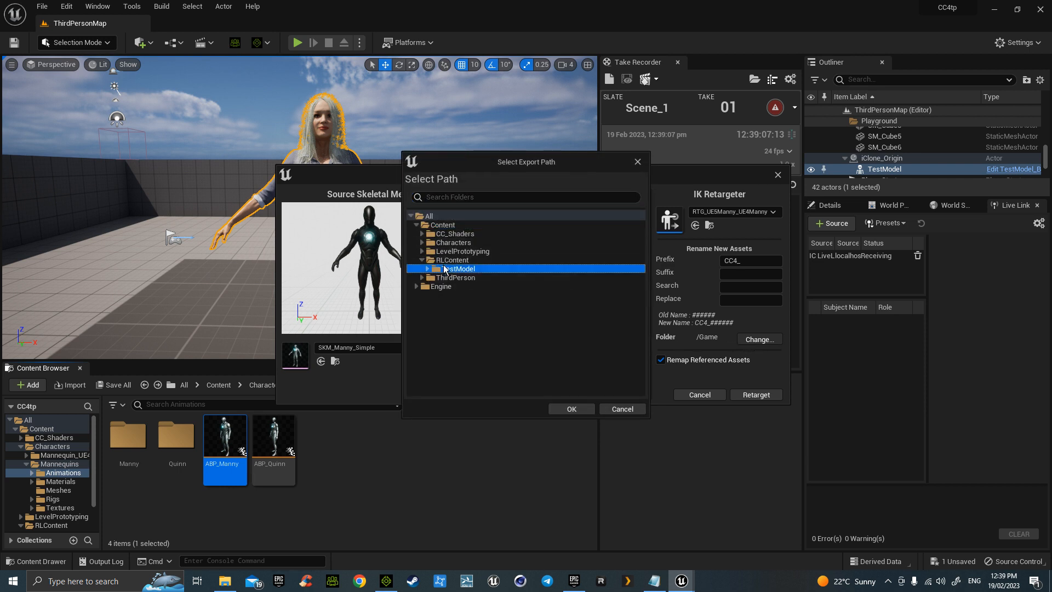
pyautogui.click(572, 409)
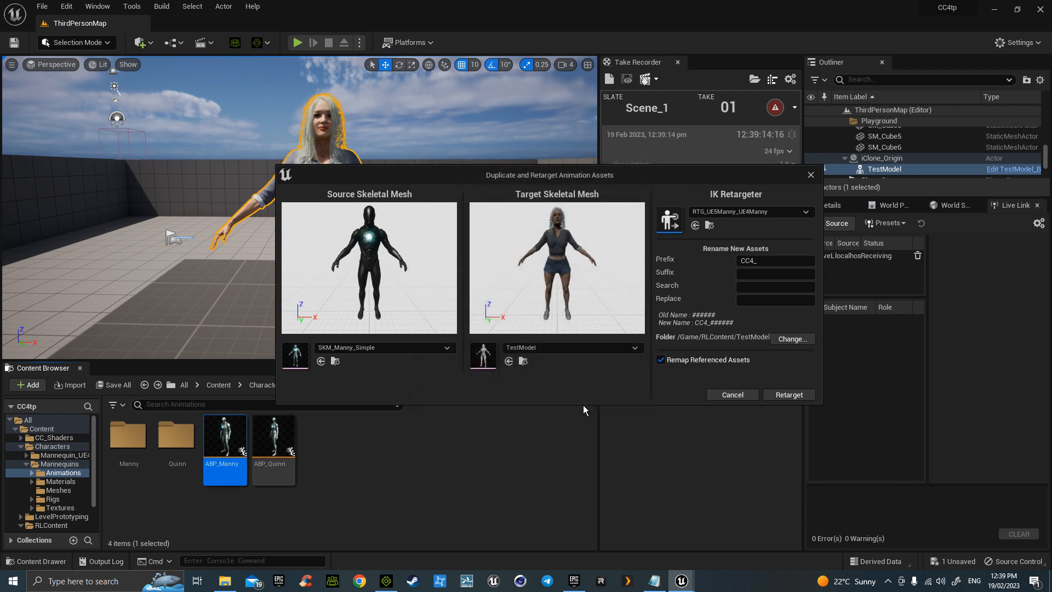
pyautogui.click(789, 395)
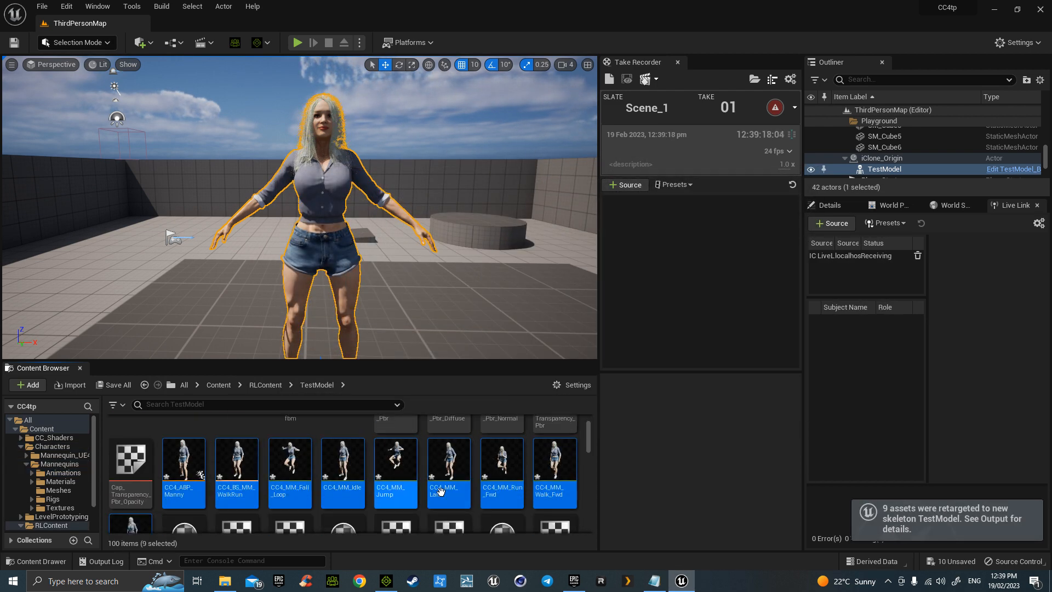
pyautogui.scroll(2, 440, 491)
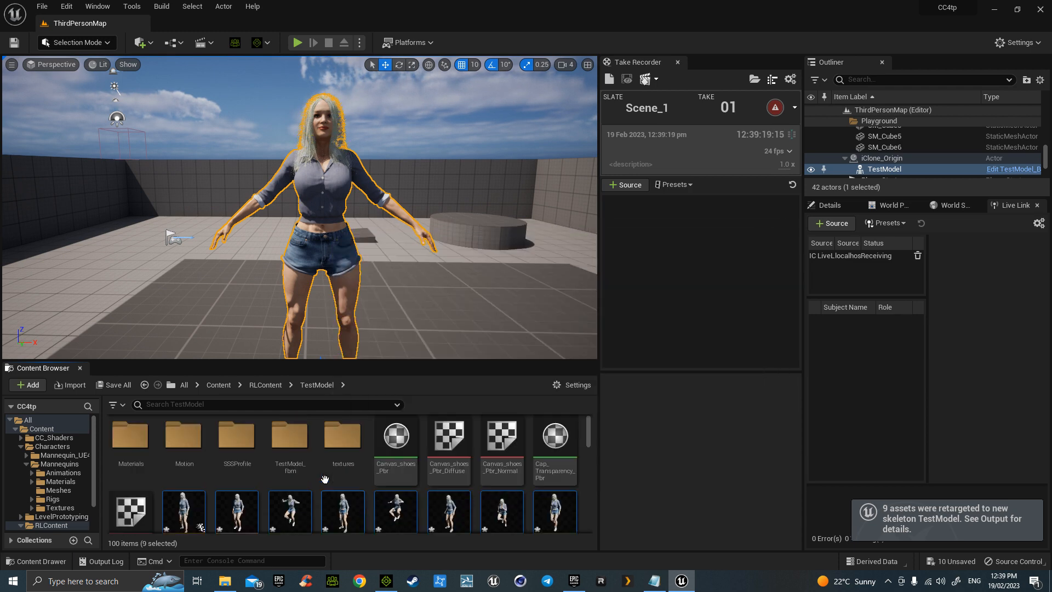
# Go to the Content/ThirdPerson/Blueprints folder and briefly open and close the BP_ThirdPersonCharacter blueprint
pyautogui.click(218, 384)
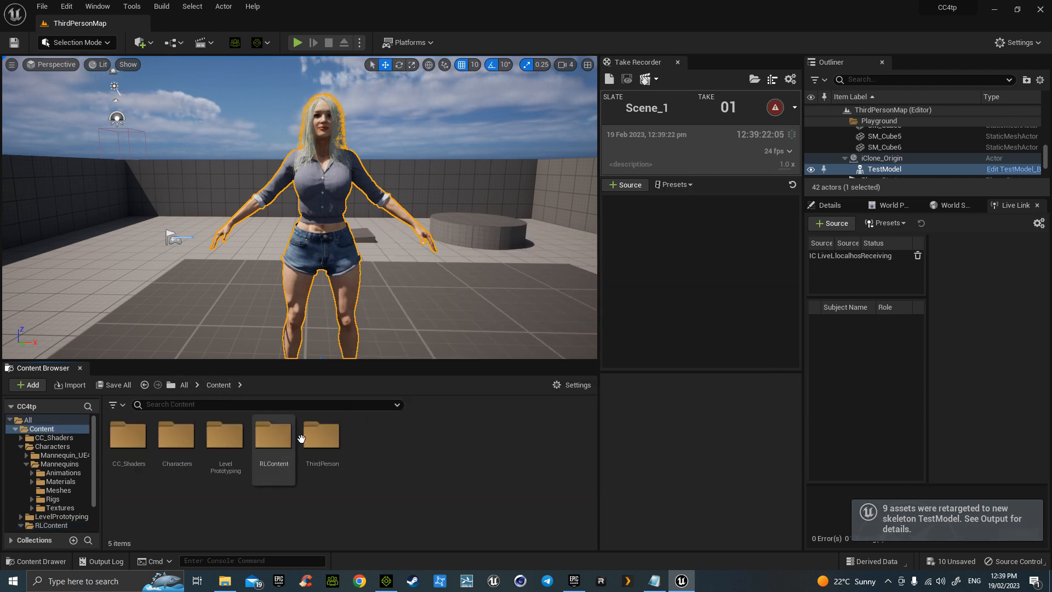
pyautogui.doubleClick(323, 456)
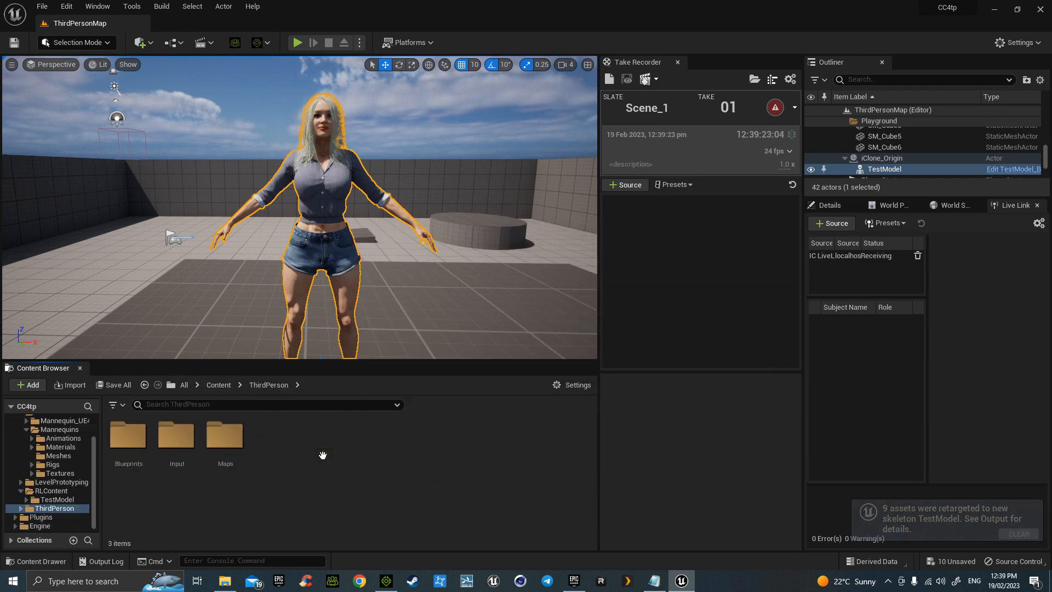
pyautogui.doubleClick(128, 436)
pyautogui.doubleClick(130, 440)
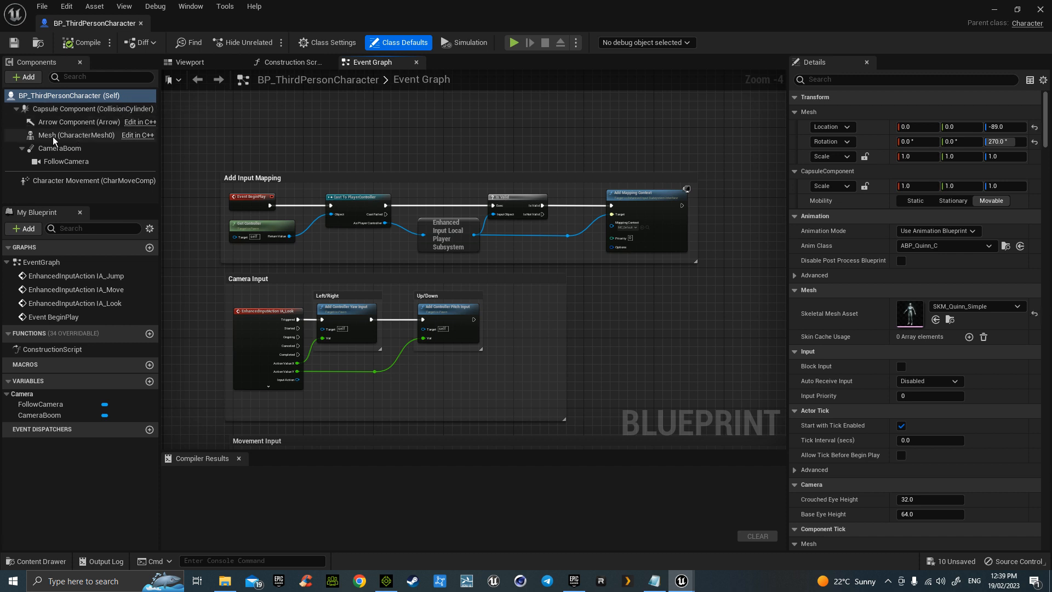
pyautogui.click(141, 24)
# Duplicate the BP_ThirdPersonCharacter blueprint and name the copy NPC
pyautogui.rightClick(137, 433)
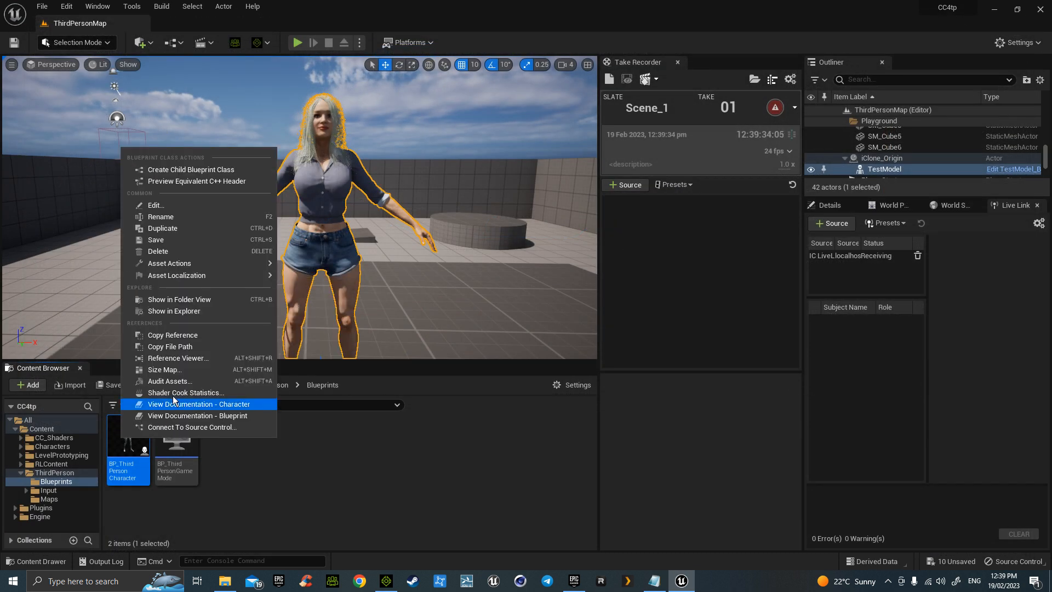
pyautogui.click(172, 229)
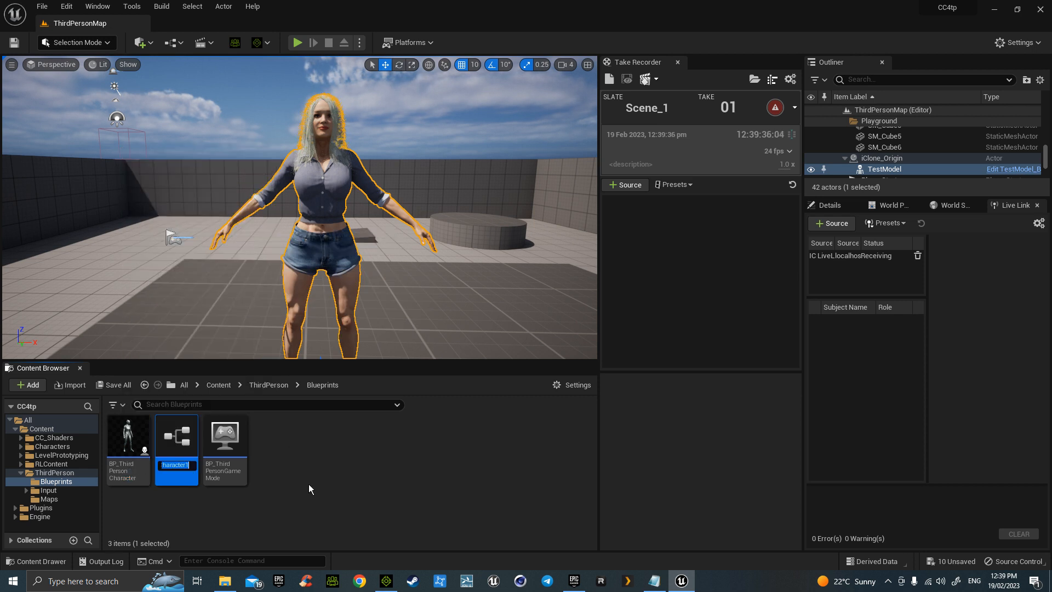
pyautogui.write('NPC')
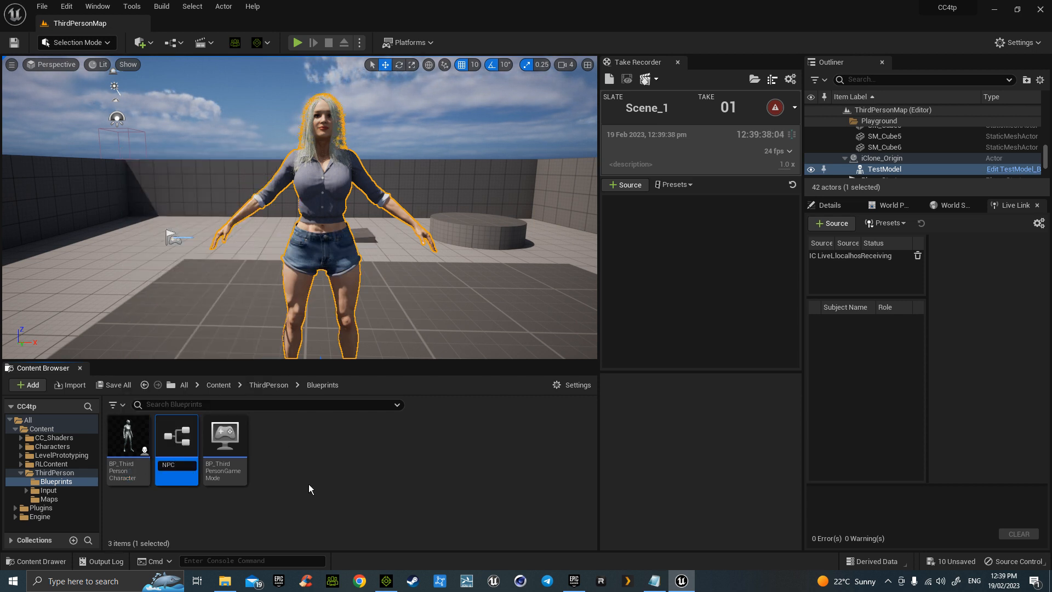
pyautogui.press('Return')
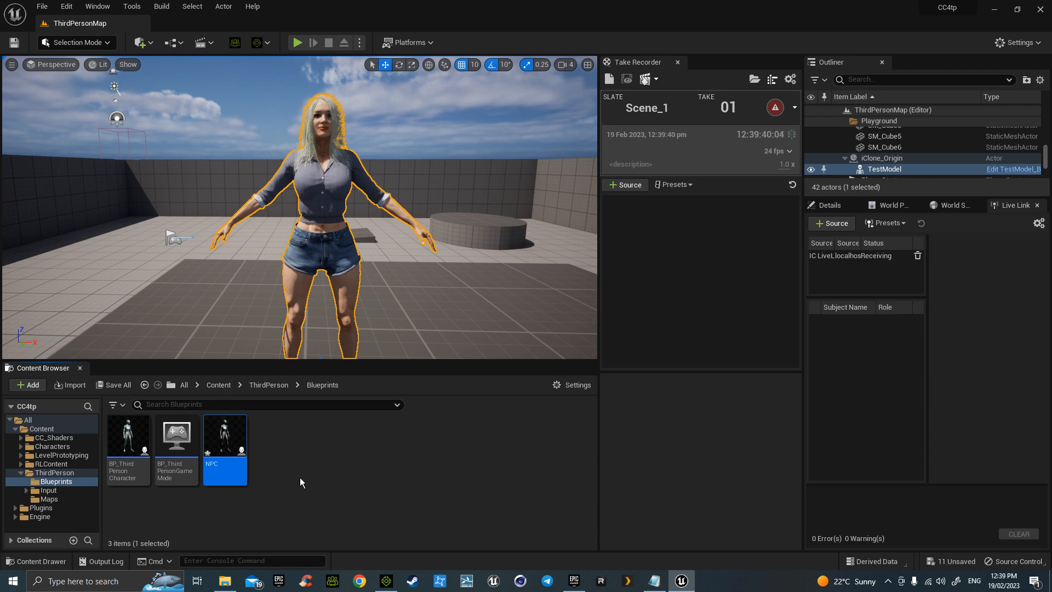
# Open BP_ThirdPersonCharacter and set its Mesh component's skeletal mesh asset to TestModel
pyautogui.doubleClick(123, 437)
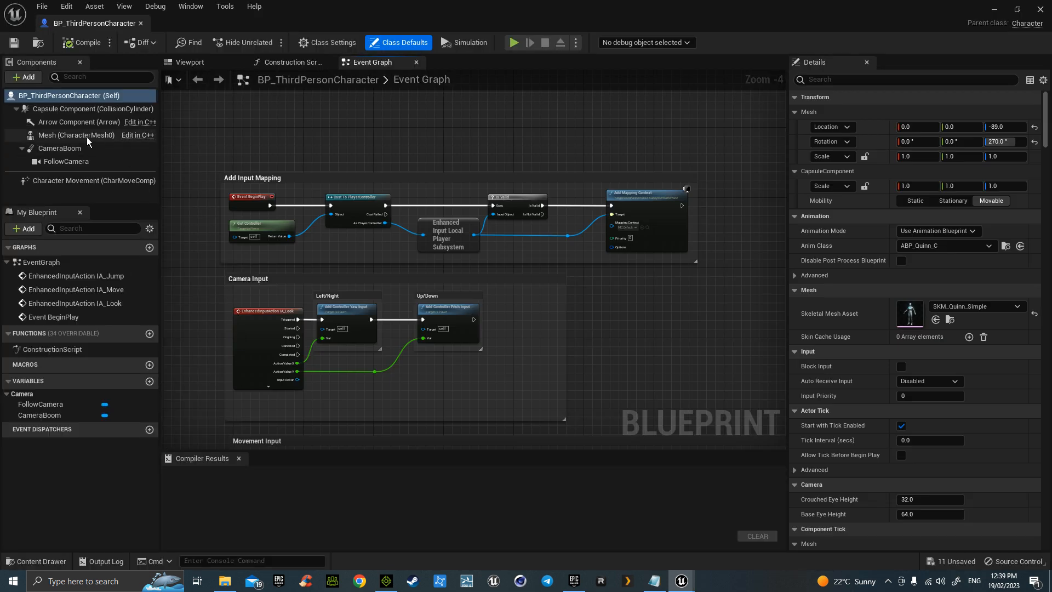
pyautogui.click(74, 136)
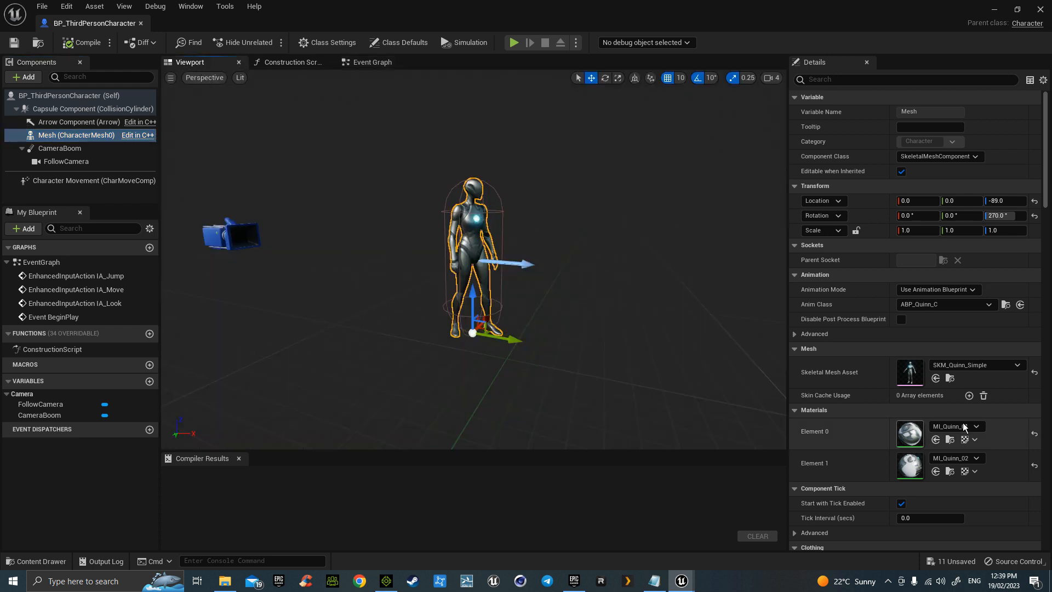
pyautogui.click(991, 366)
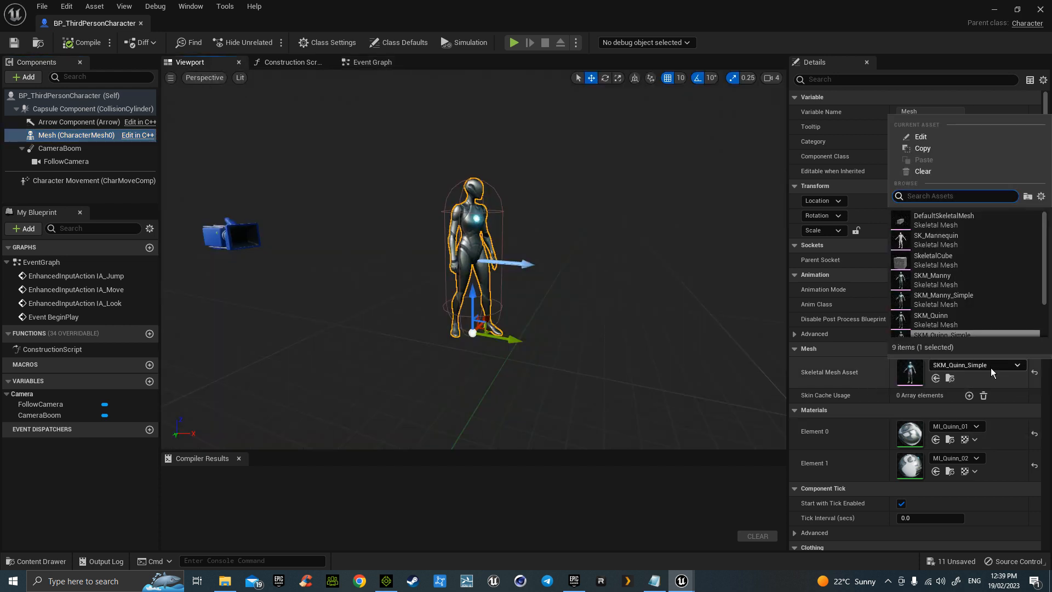
pyautogui.scroll(-2, 948, 280)
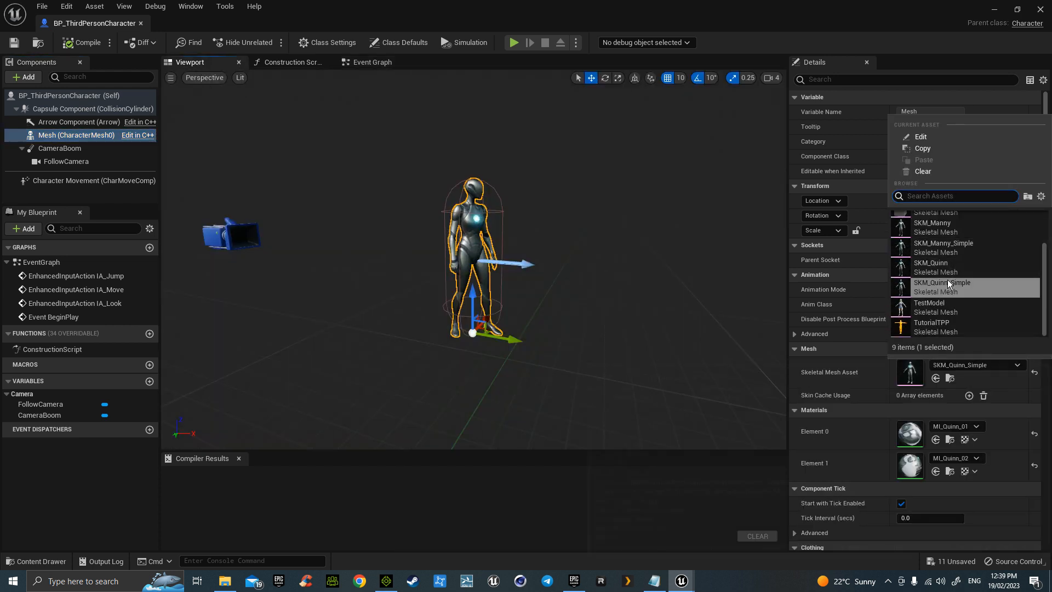
pyautogui.click(925, 311)
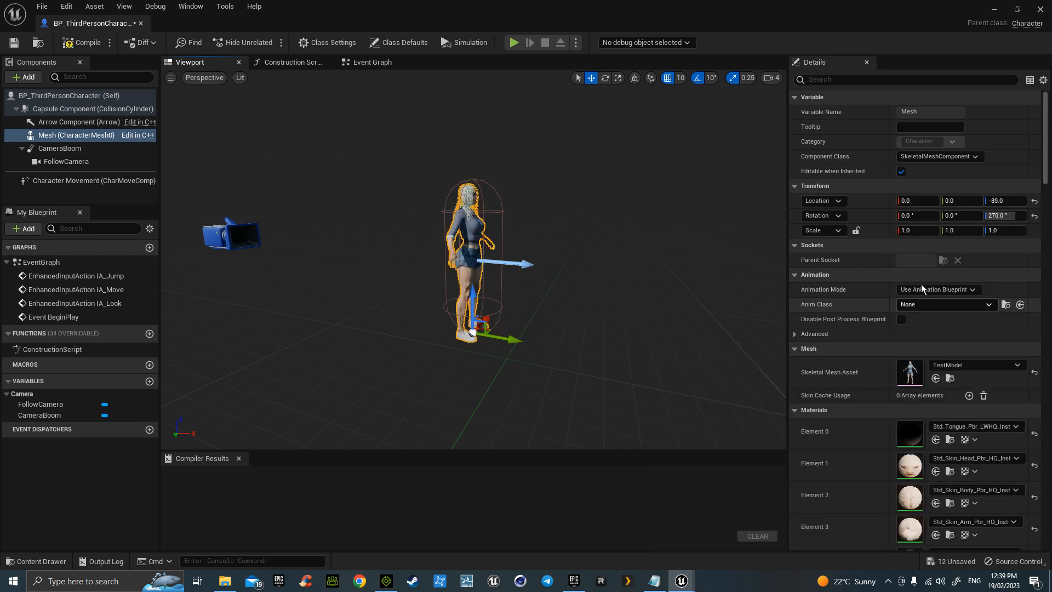
# Assign CC4_ABP_Manny as the Mesh component's anim class and compile the blueprint
pyautogui.click(935, 304)
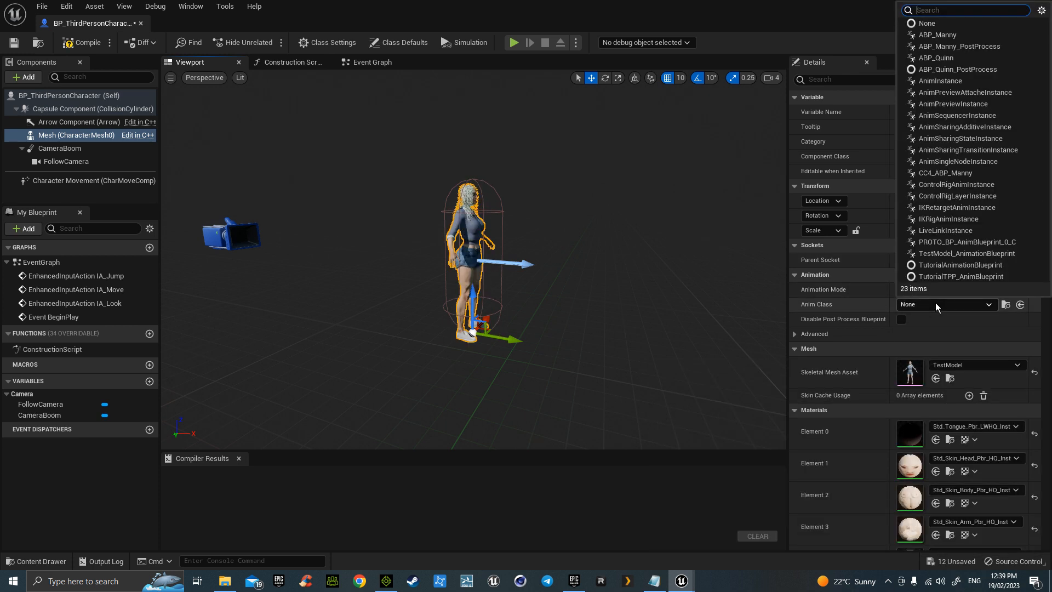
pyautogui.click(937, 174)
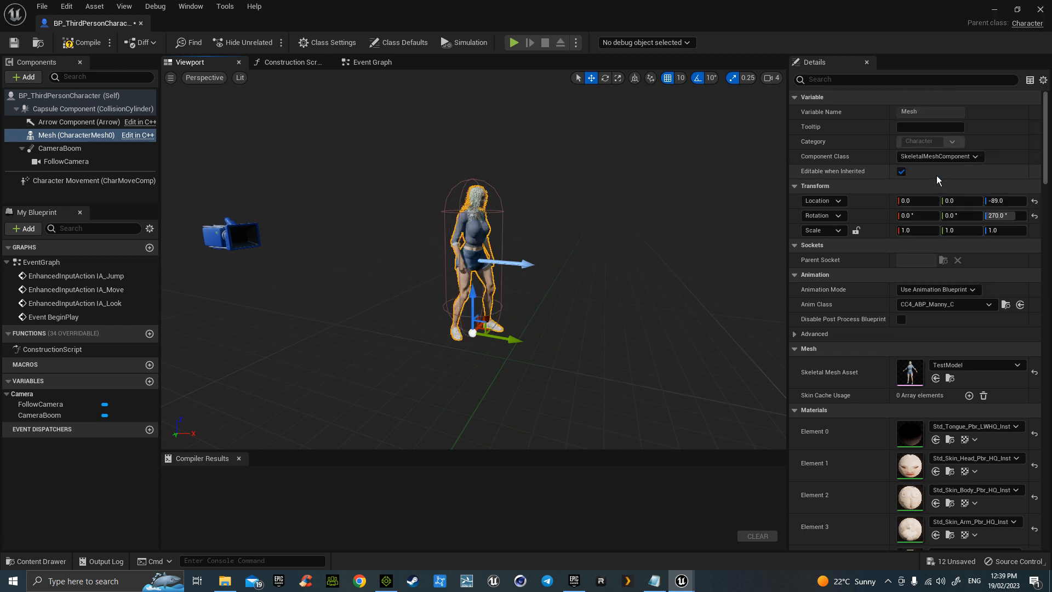
pyautogui.click(84, 43)
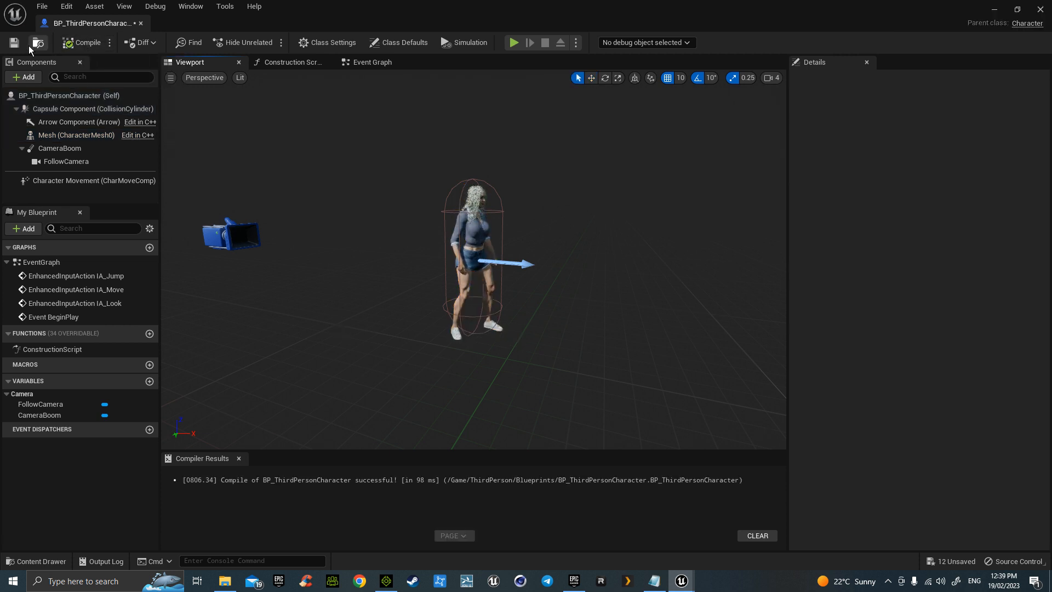
# Set the Character Movement component's Max Walk Speed to about 178 cm/s, and compile and save the blueprint
pyautogui.click(69, 180)
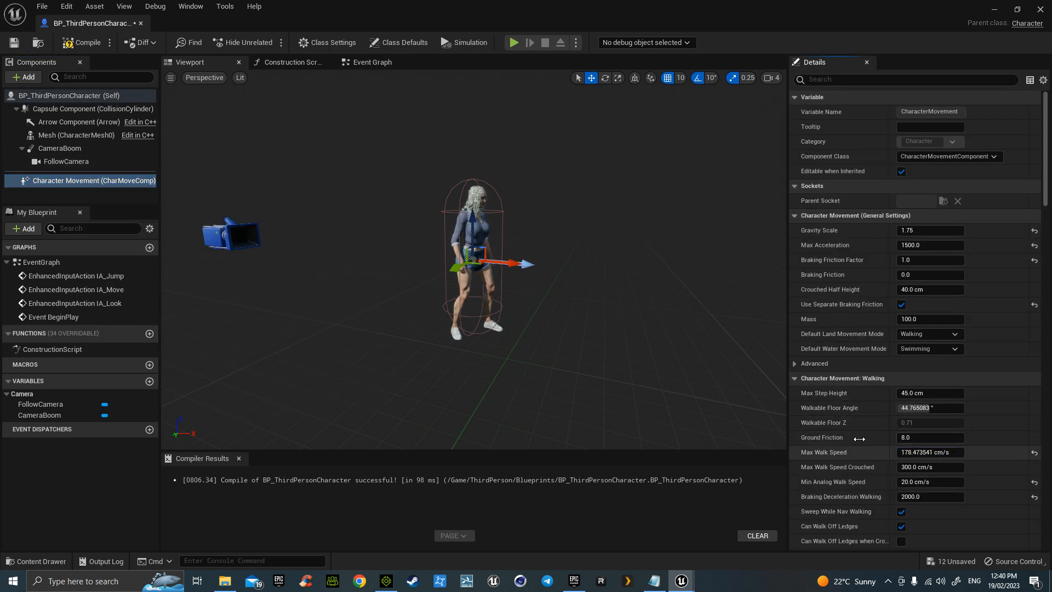
pyautogui.click(83, 42)
pyautogui.click(16, 43)
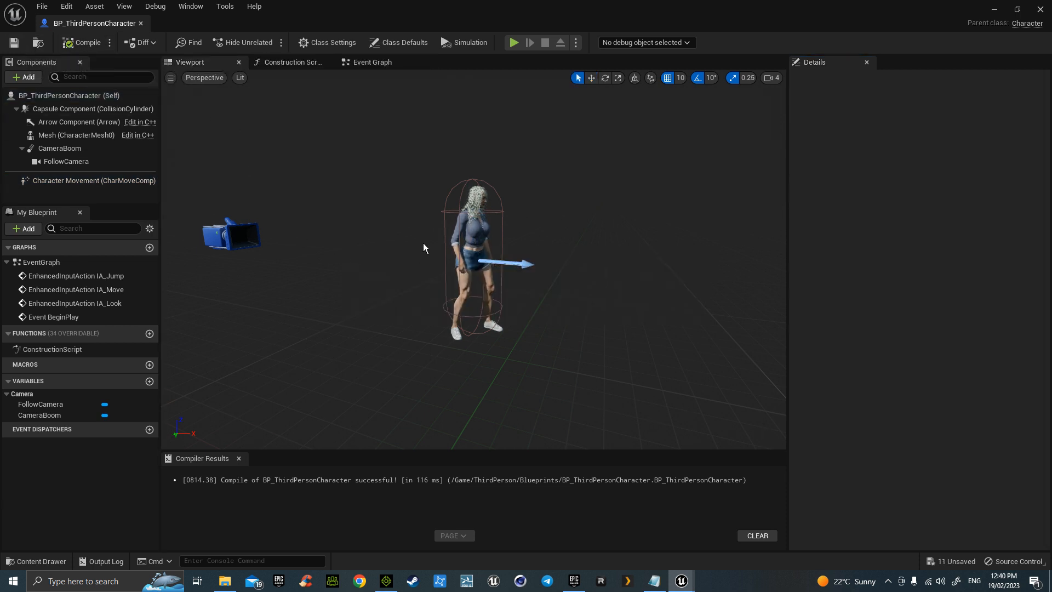
# Dock the BP_ThirdPersonCharacter editor beside the ThirdPersonMap level and delete the TestModel actor from the level
pyautogui.moveTo(105, 27); pyautogui.dragTo(226, 23)
pyautogui.click(130, 24)
pyautogui.moveTo(391, 184); pyautogui.dragTo(389, 235, button='right')
pyautogui.press('Delete')
pyautogui.press('s')
pyautogui.press('w')
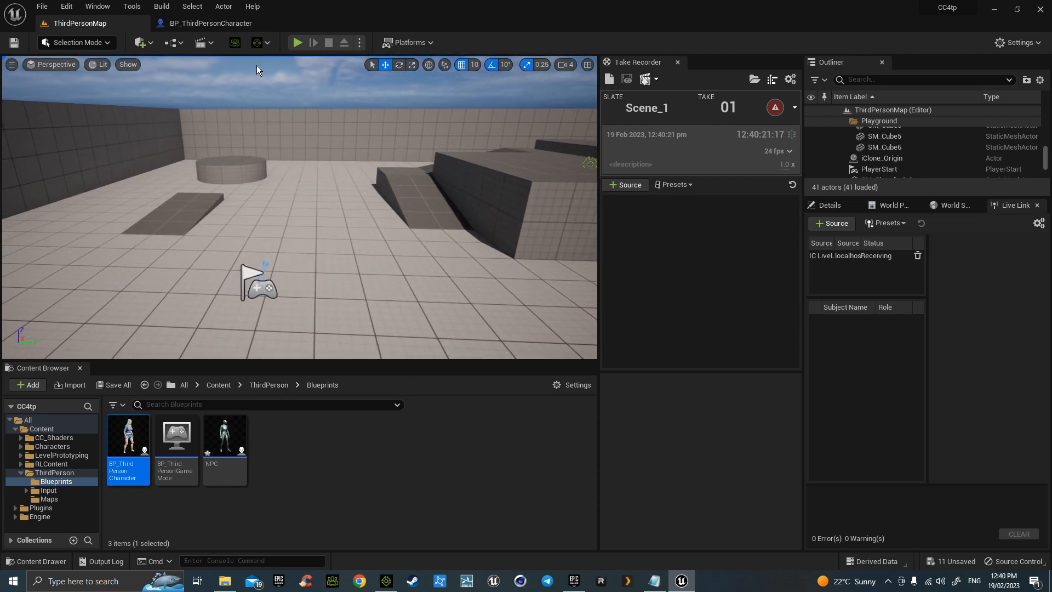
# Play the level to test the character walking forward, walking backward and jumping, and stop the play session
pyautogui.click(298, 42)
pyautogui.press('w')
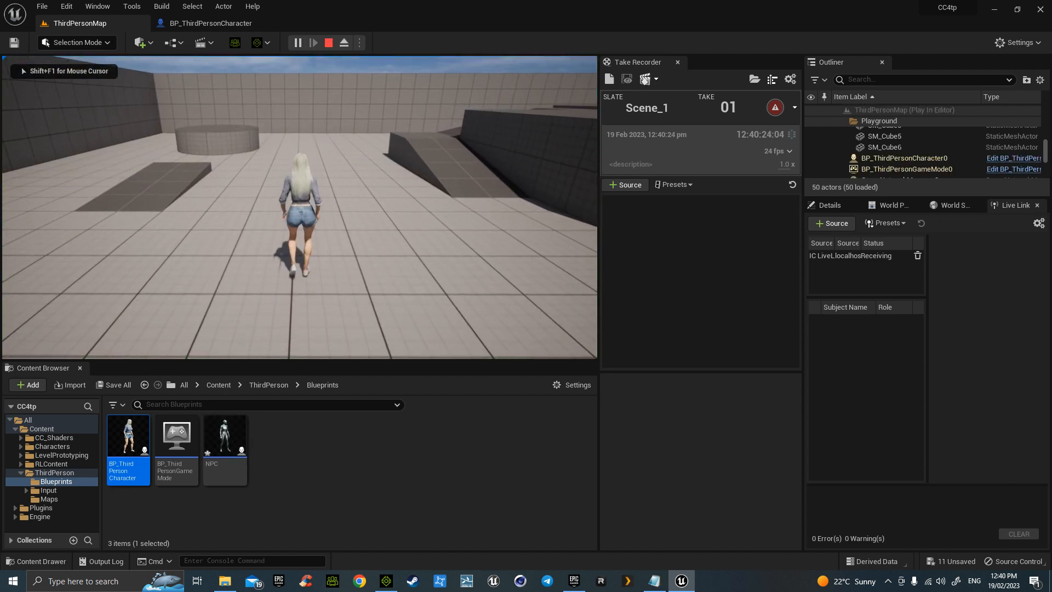
pyautogui.press('s')
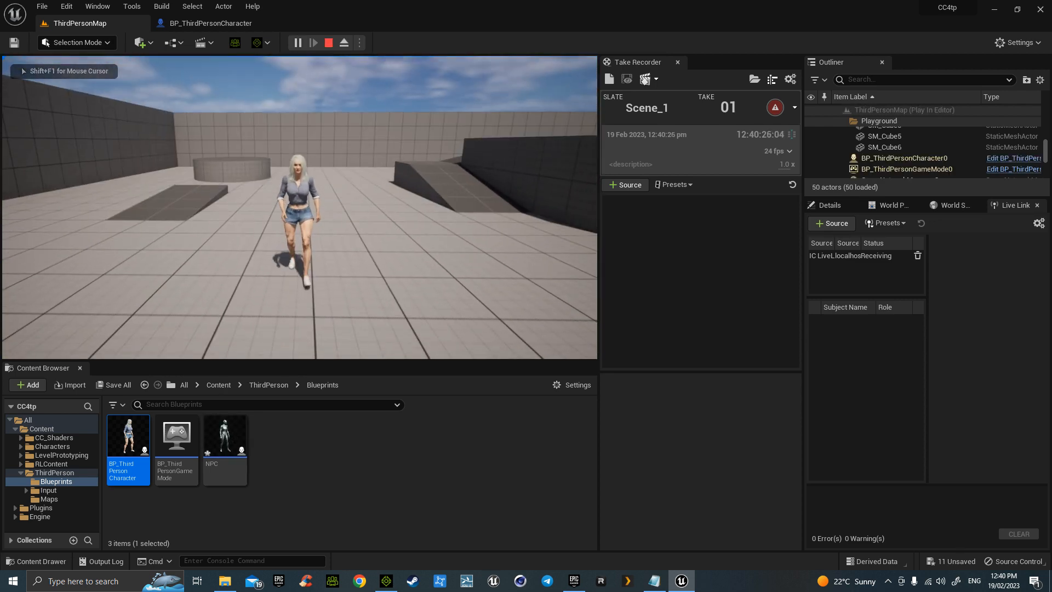
pyautogui.press('space')
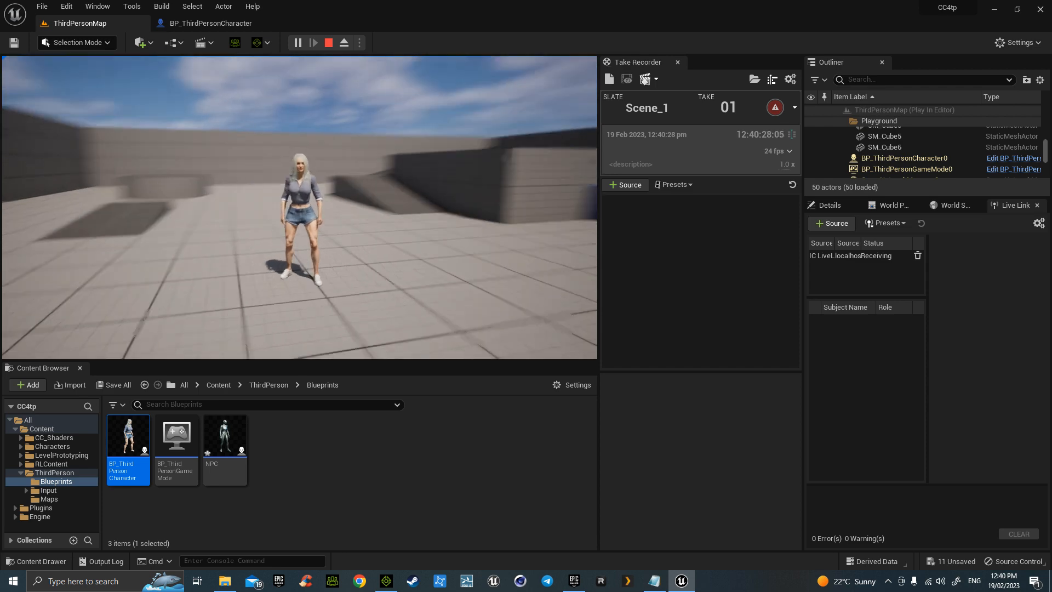
pyautogui.press('w')
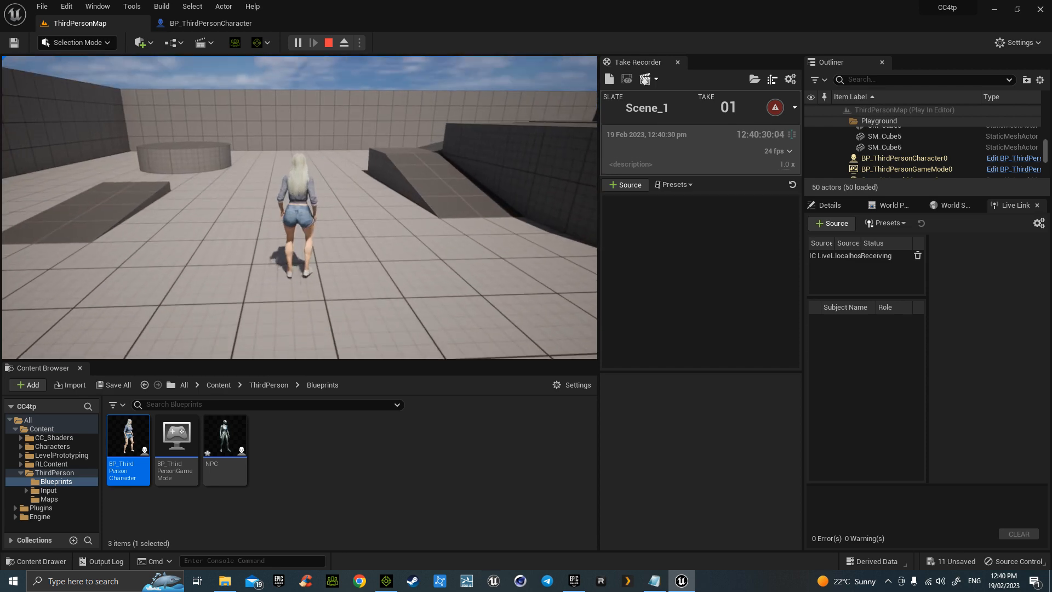
pyautogui.press('s')
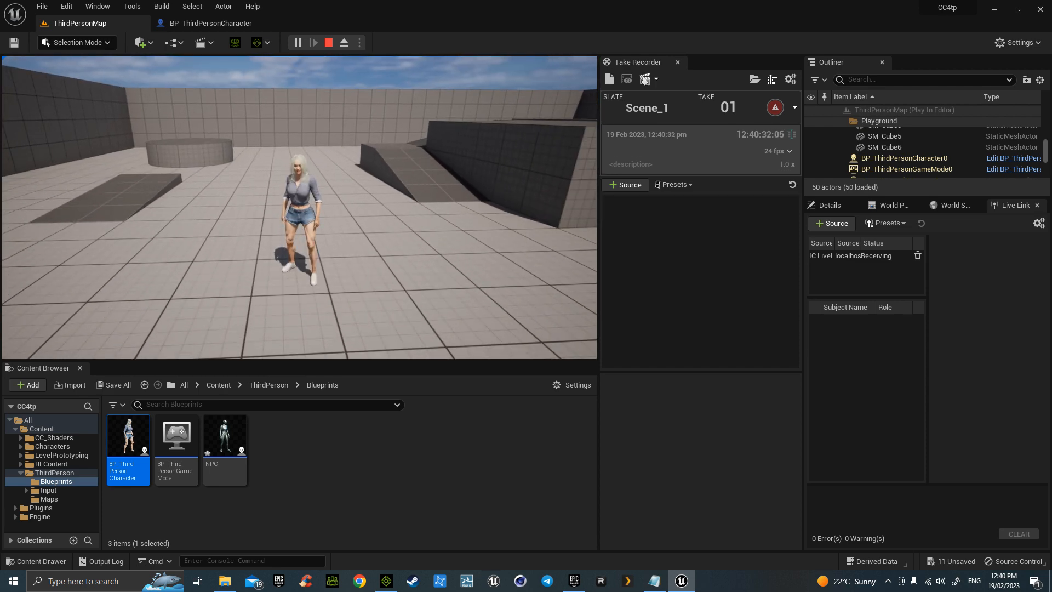
pyautogui.press('Escape')
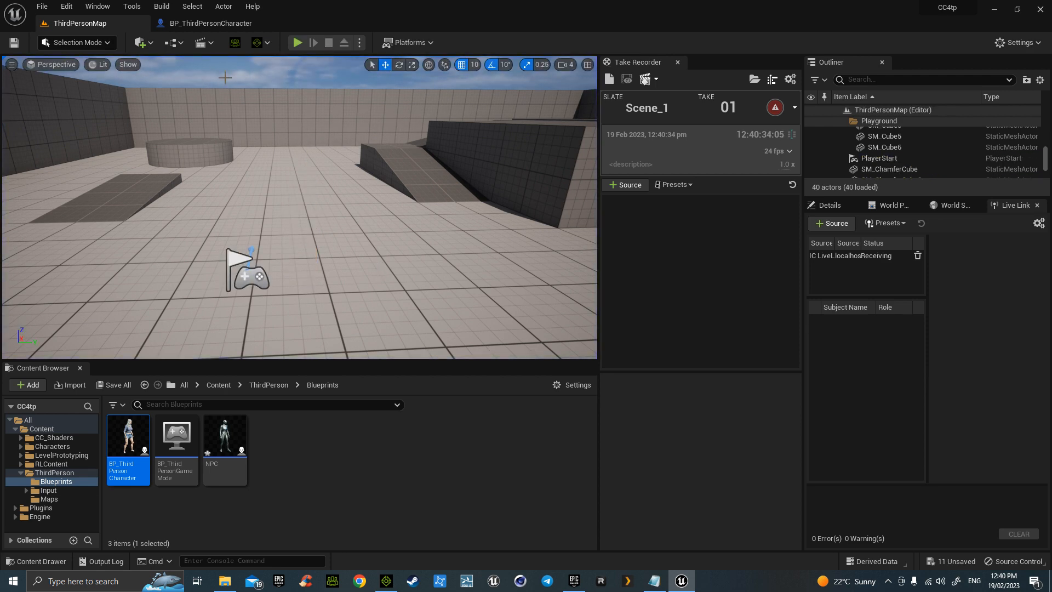
# Move BP_ThirdPersonCharacter's FollowCamera closer to the character, to about X 260 and Z 30, and compile and save the blueprint
pyautogui.click(220, 24)
pyautogui.click(229, 236)
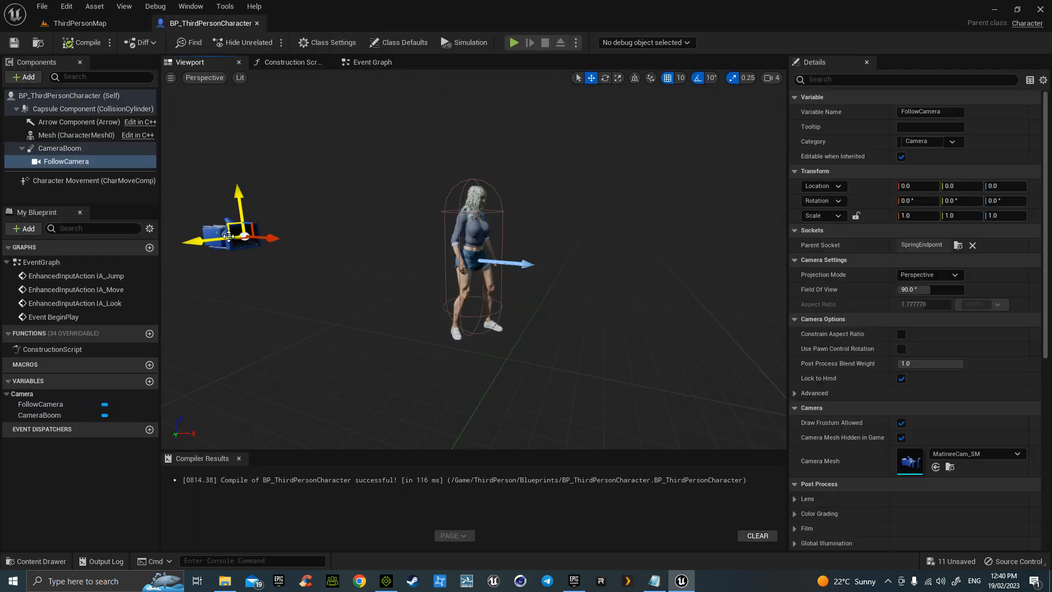
pyautogui.moveTo(283, 240); pyautogui.dragTo(414, 265)
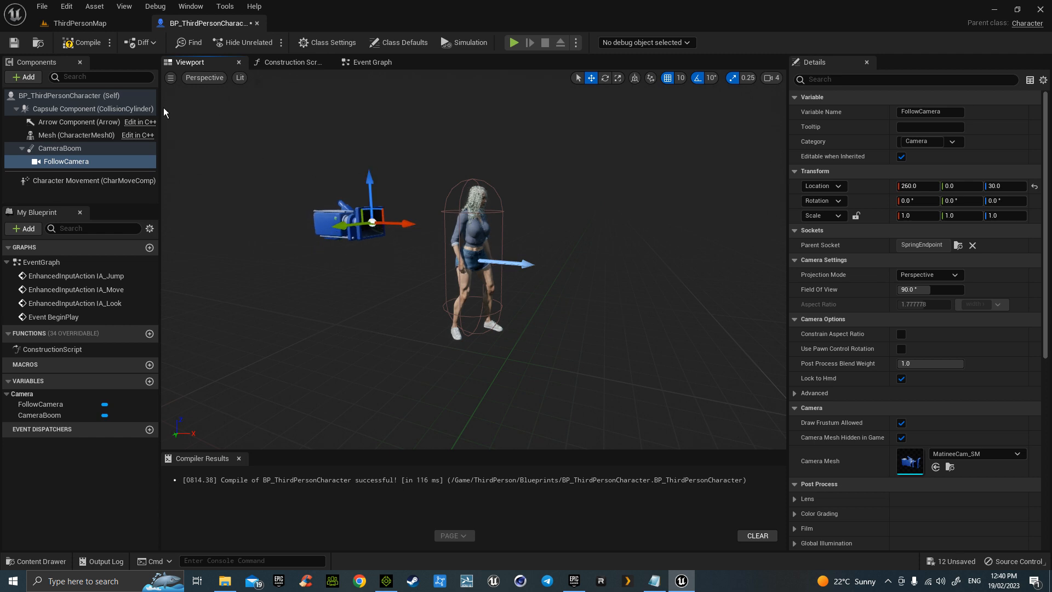
pyautogui.click(91, 49)
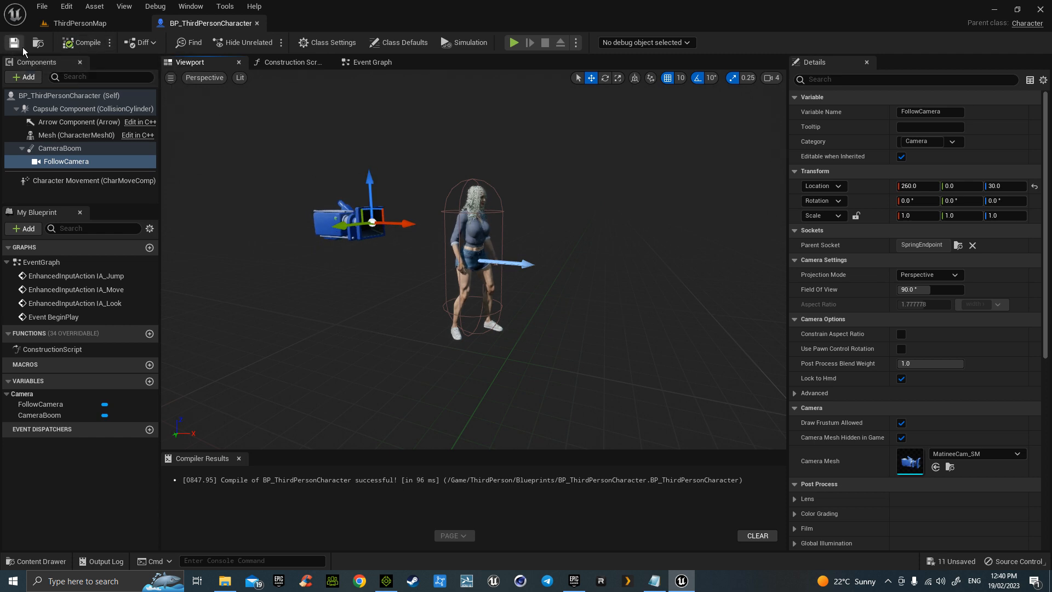
# Play ThirdPersonMap with the closer camera, walking the character in both directions and jumping to check its animations
pyautogui.click(81, 25)
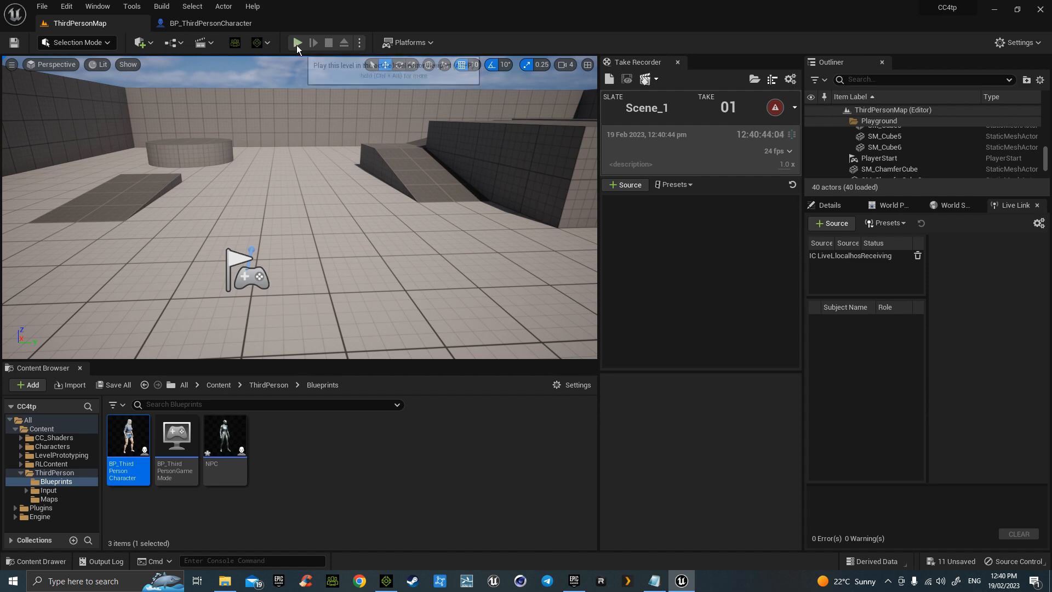
pyautogui.click(297, 43)
pyautogui.click(303, 98)
pyautogui.press('s')
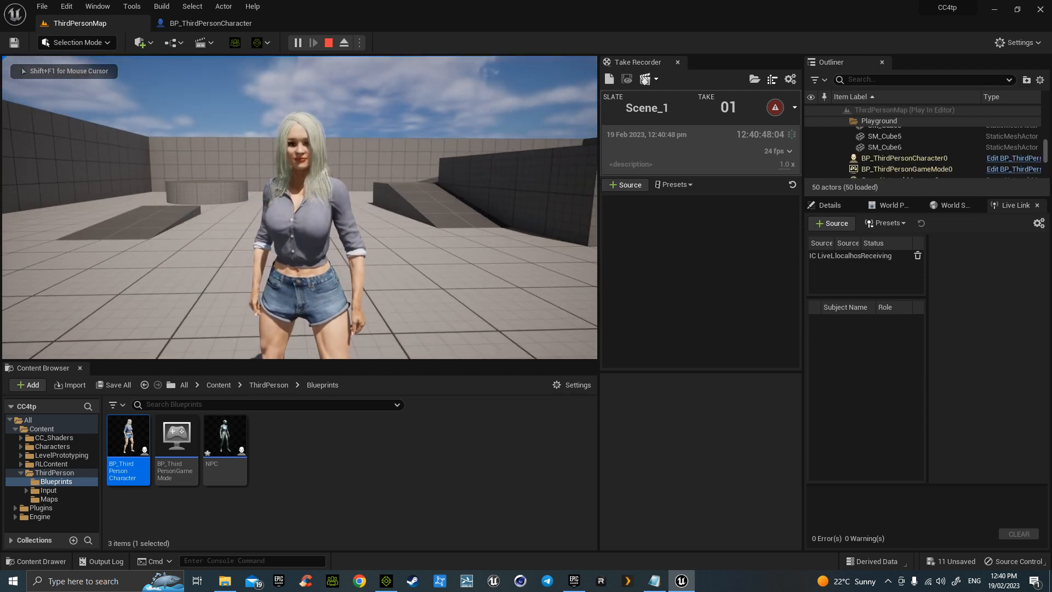
pyautogui.press('space')
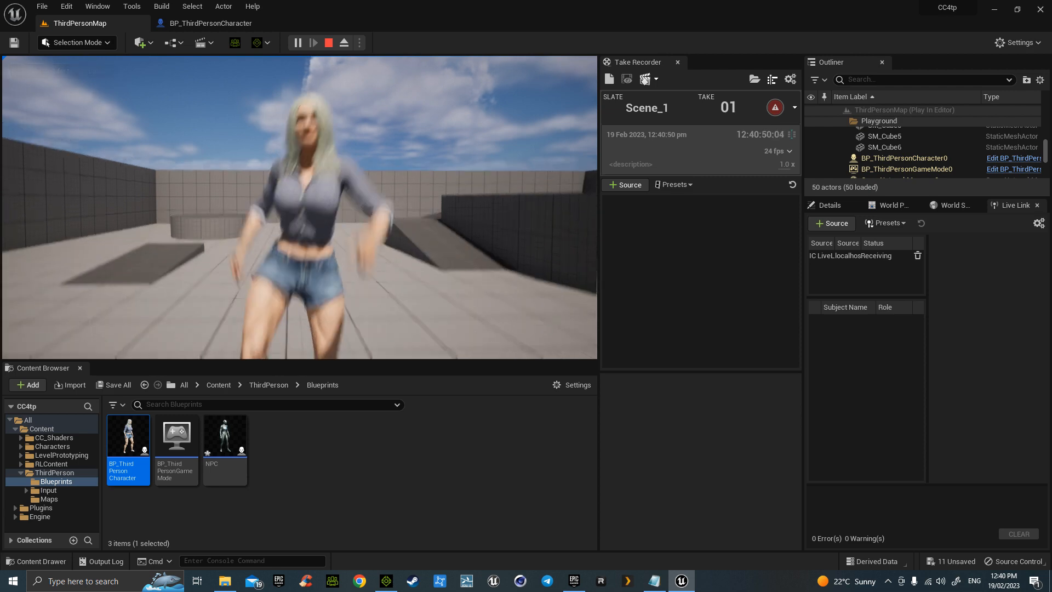
pyautogui.press('w')
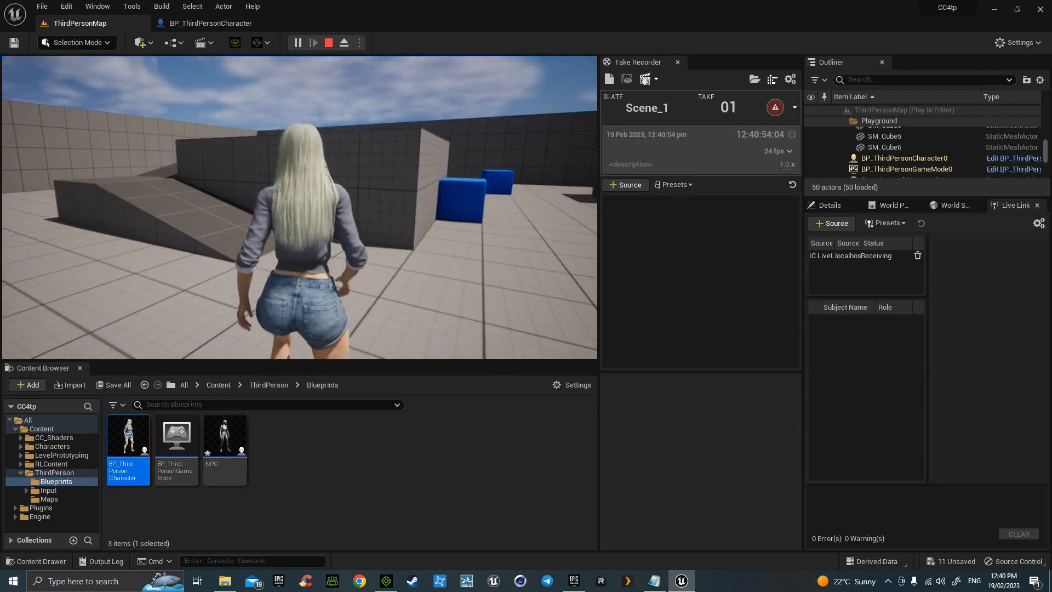
pyautogui.press('s')
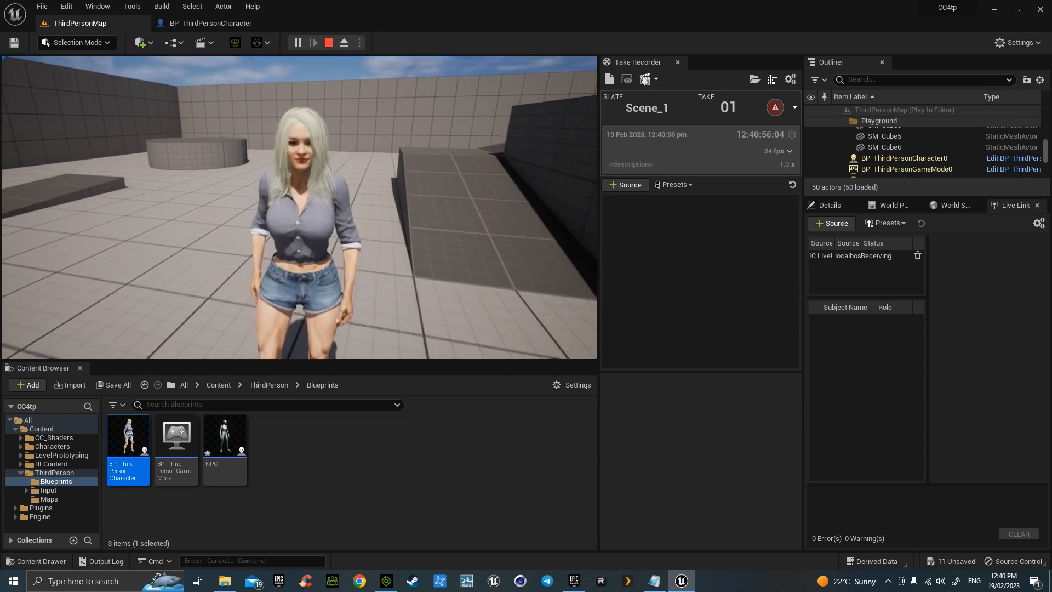
pyautogui.press('w')
pyautogui.press('s')
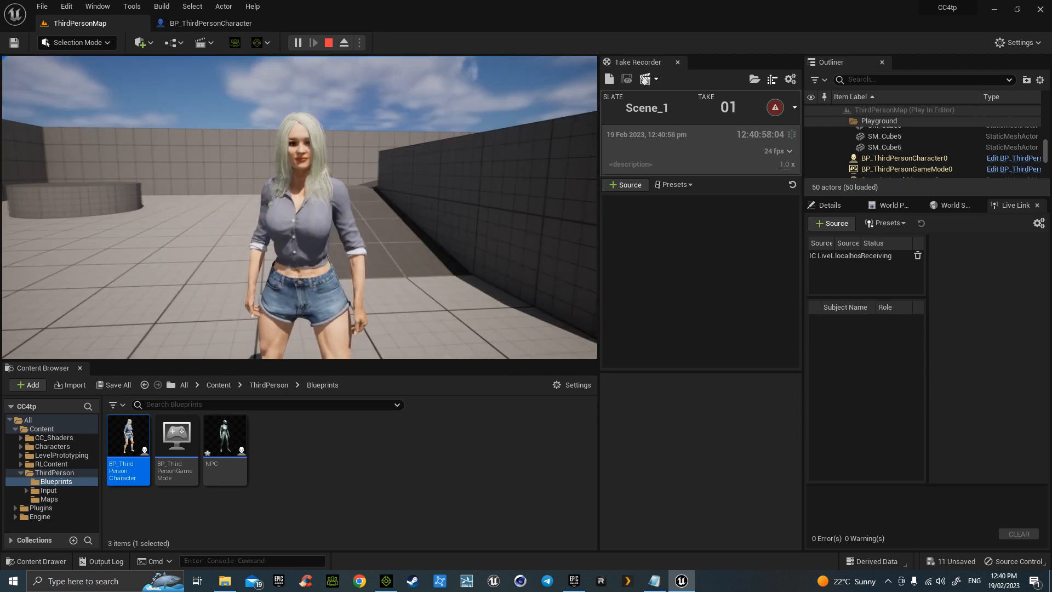